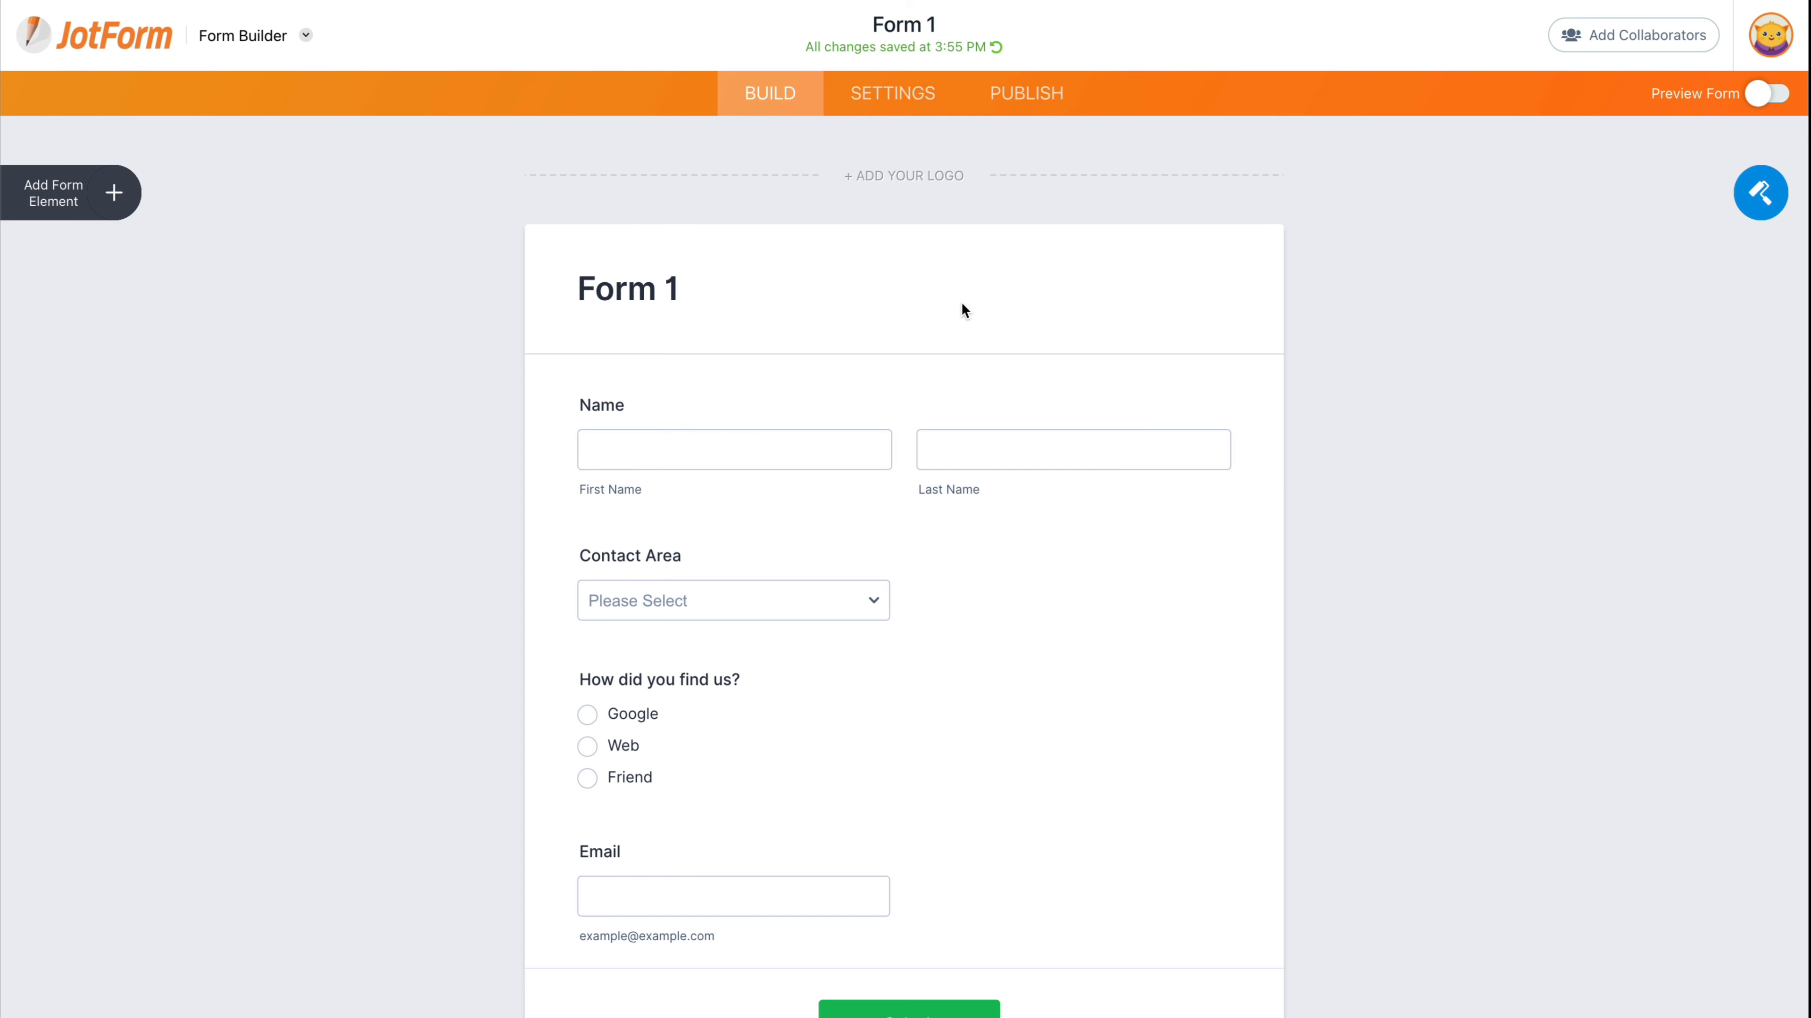
# - Open Autoresponder 1 for editing in Form 1's email settings
pyautogui.click(899, 94)
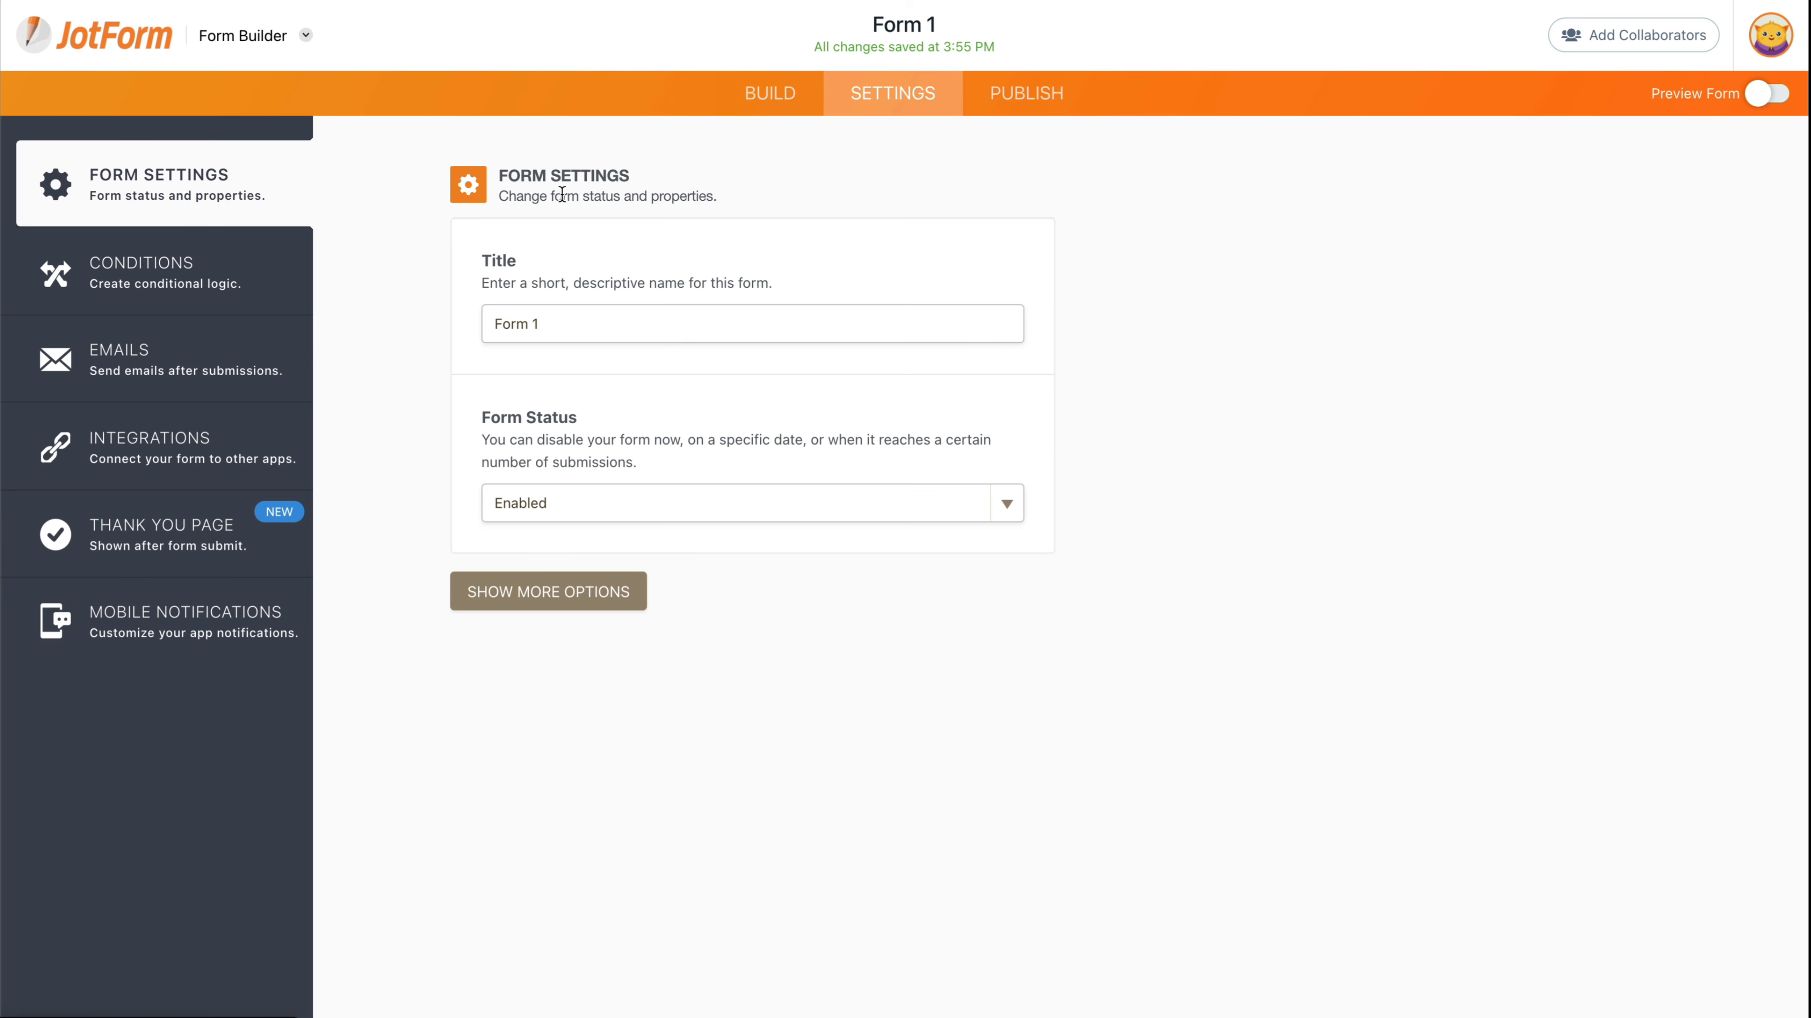
pyautogui.click(265, 357)
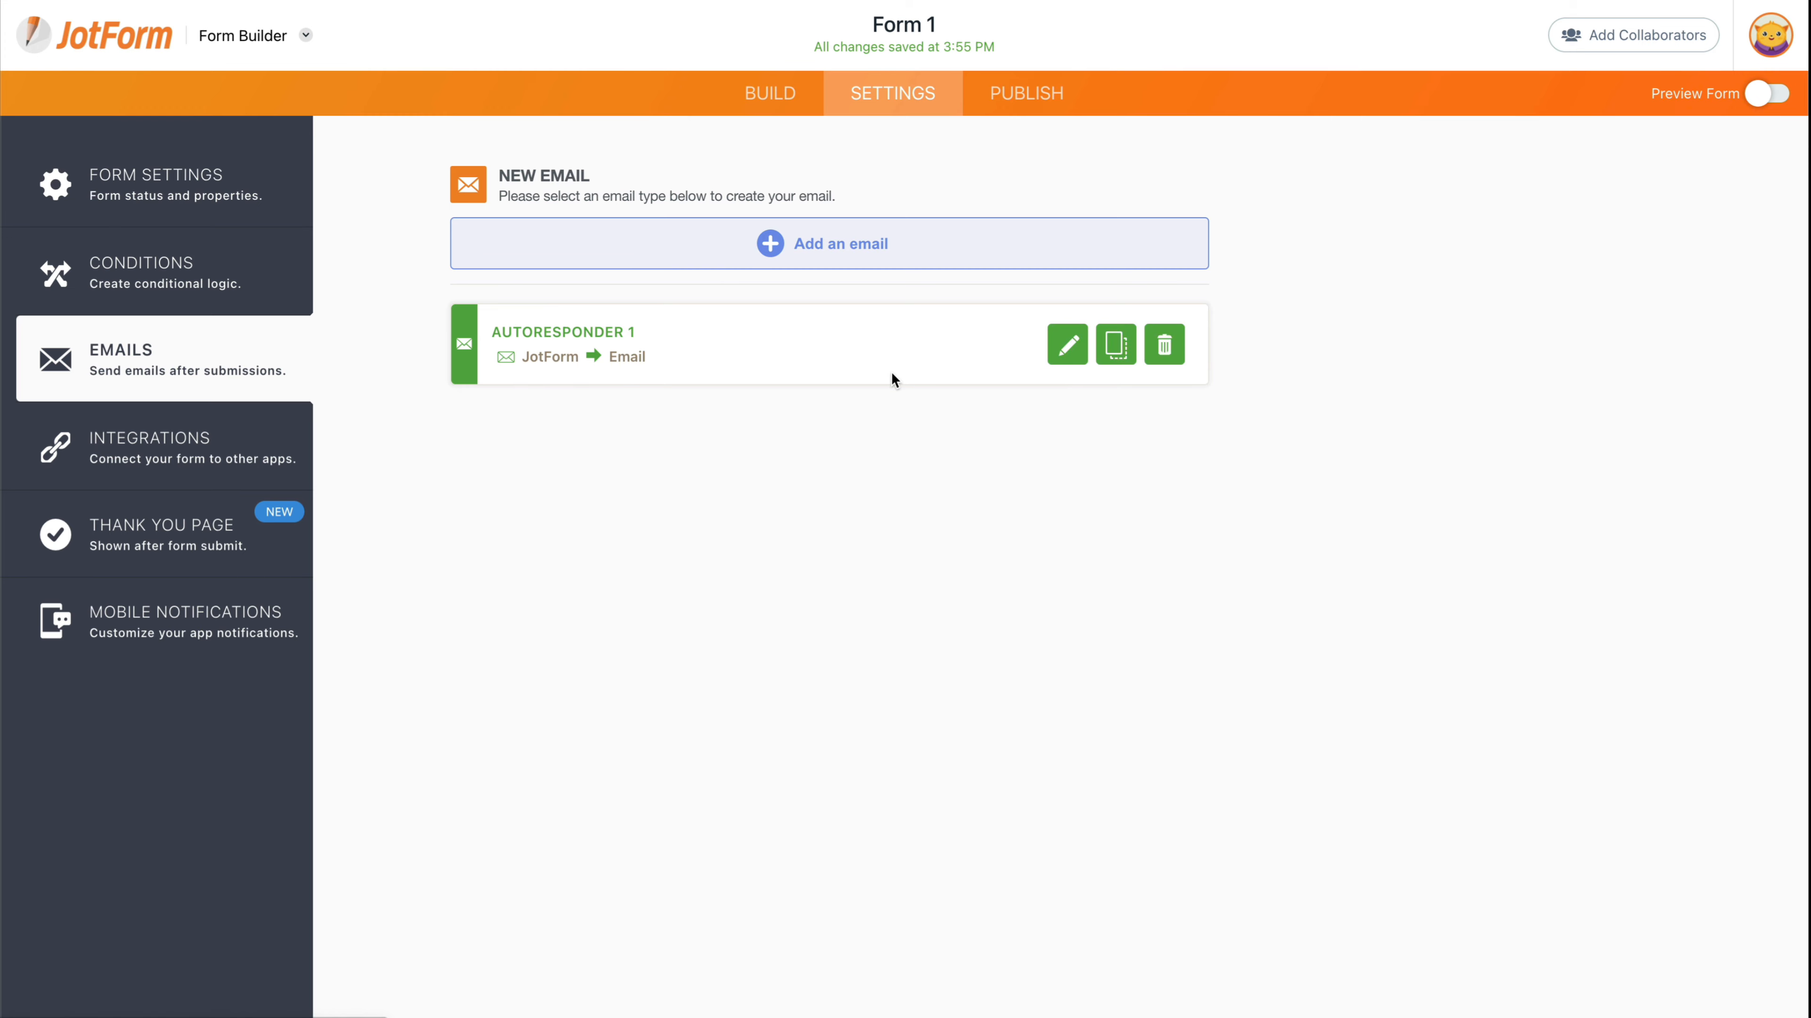
pyautogui.click(1067, 345)
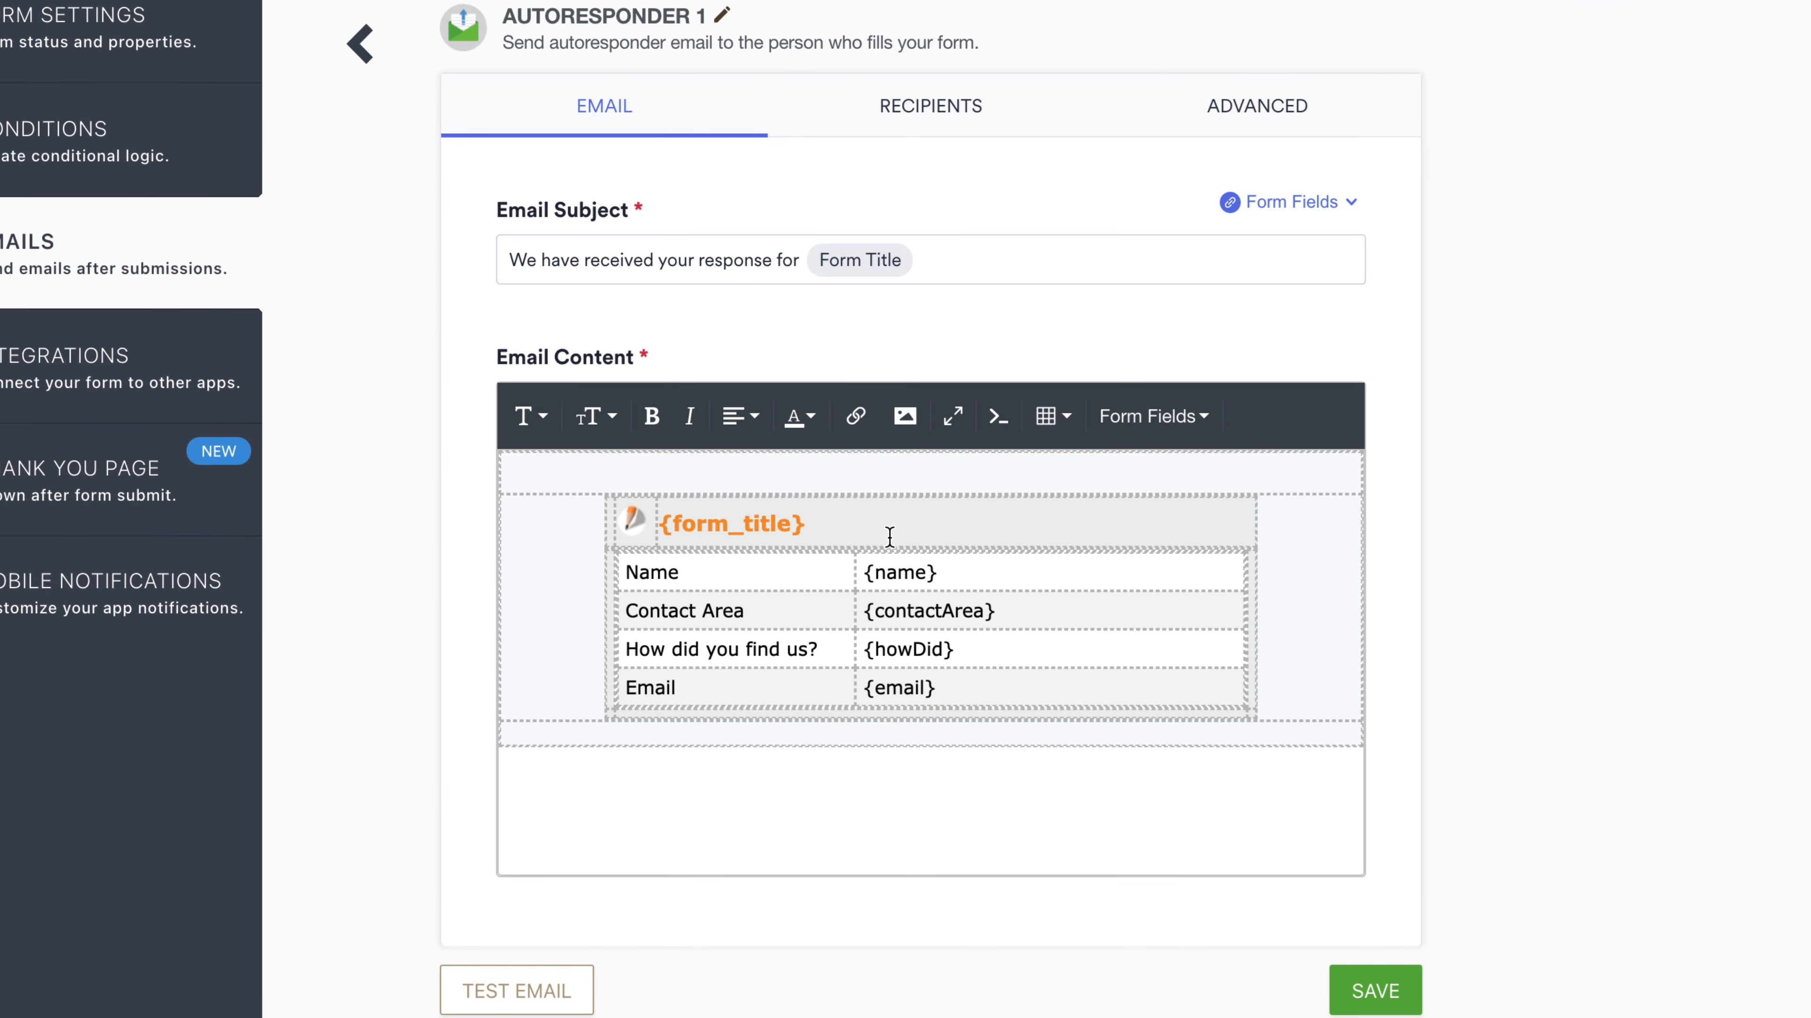
# - Insert the prefilled Form 2 link below the summary table and save the autoresponder
pyautogui.click(612, 731)
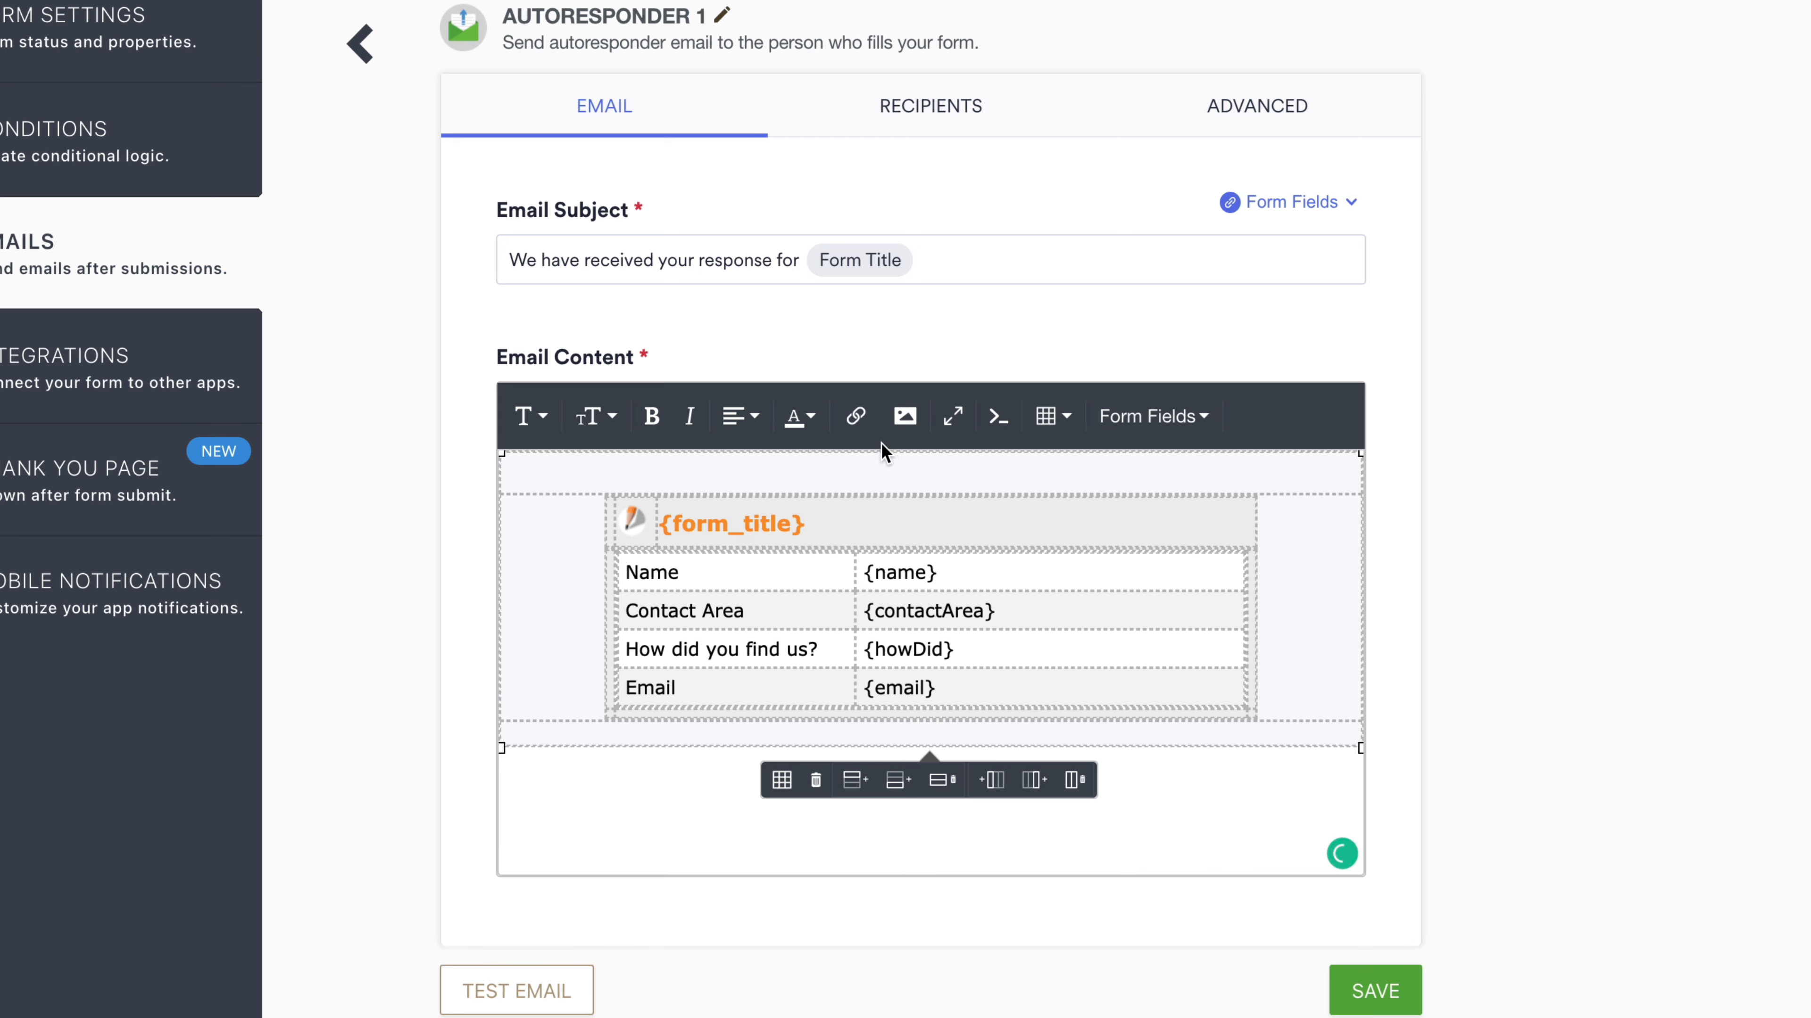
pyautogui.click(857, 417)
pyautogui.hotkey('ctrl', 'v')
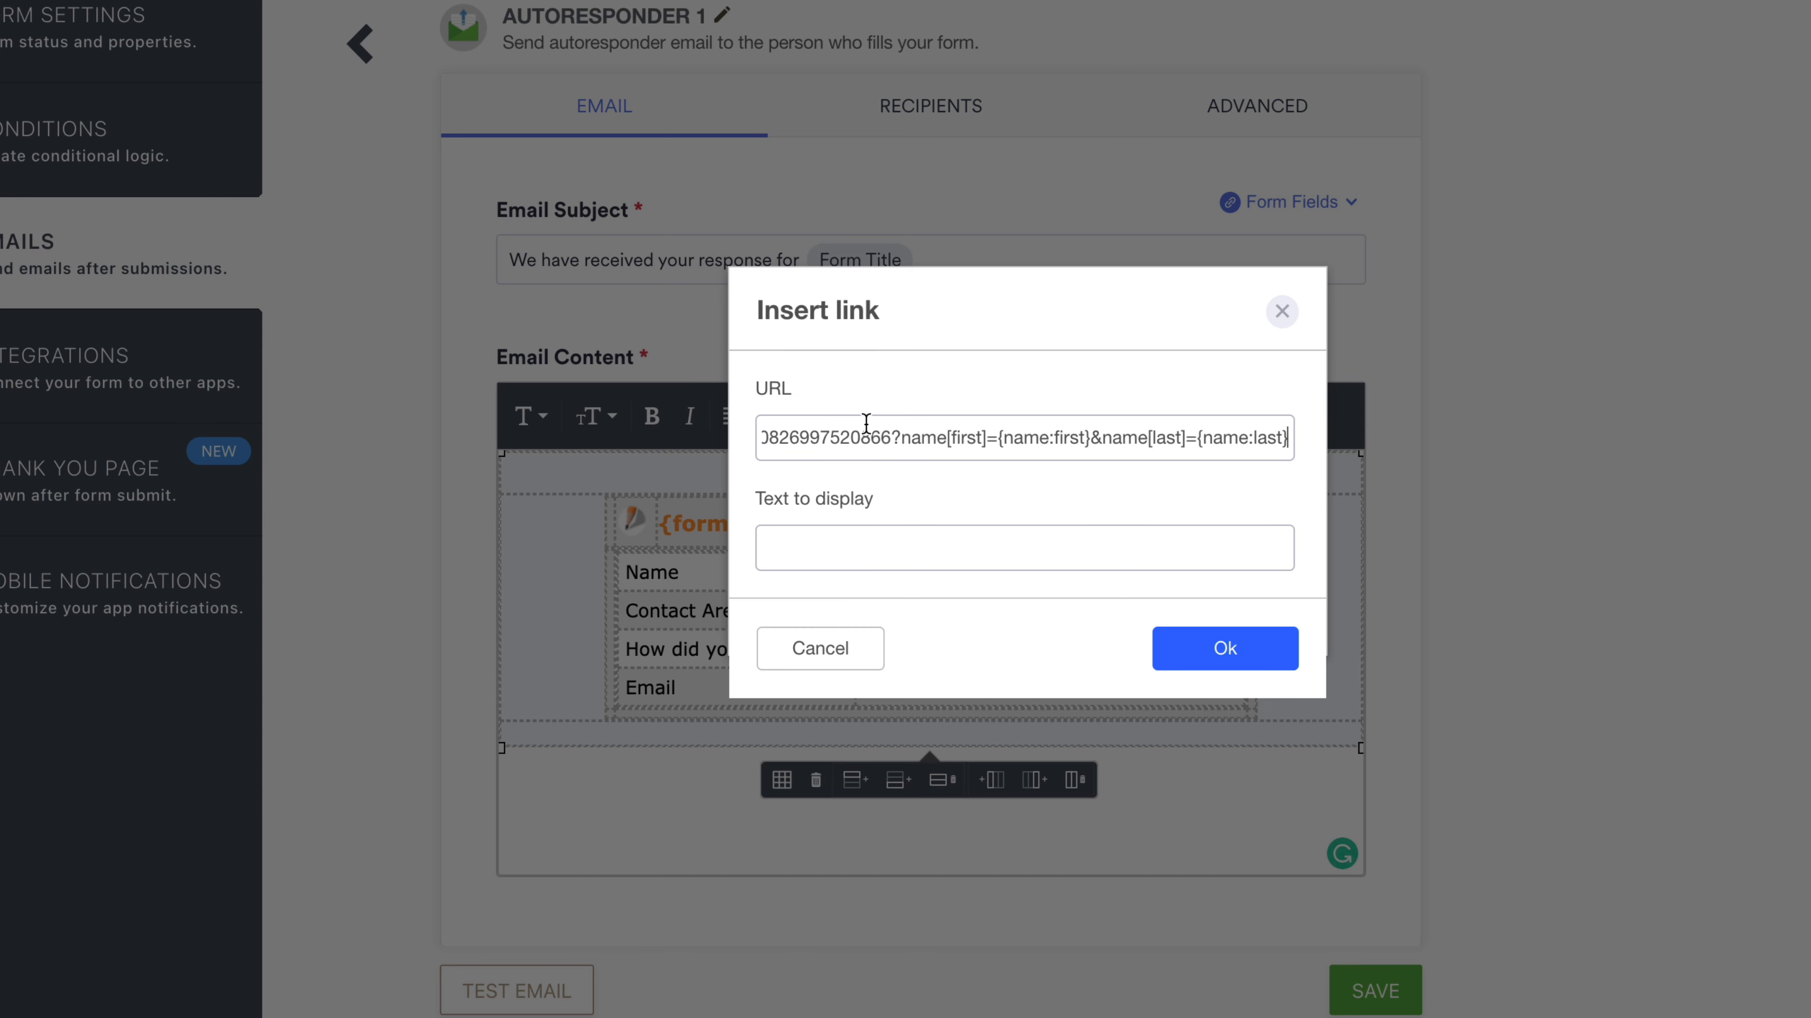
pyautogui.click(1020, 484)
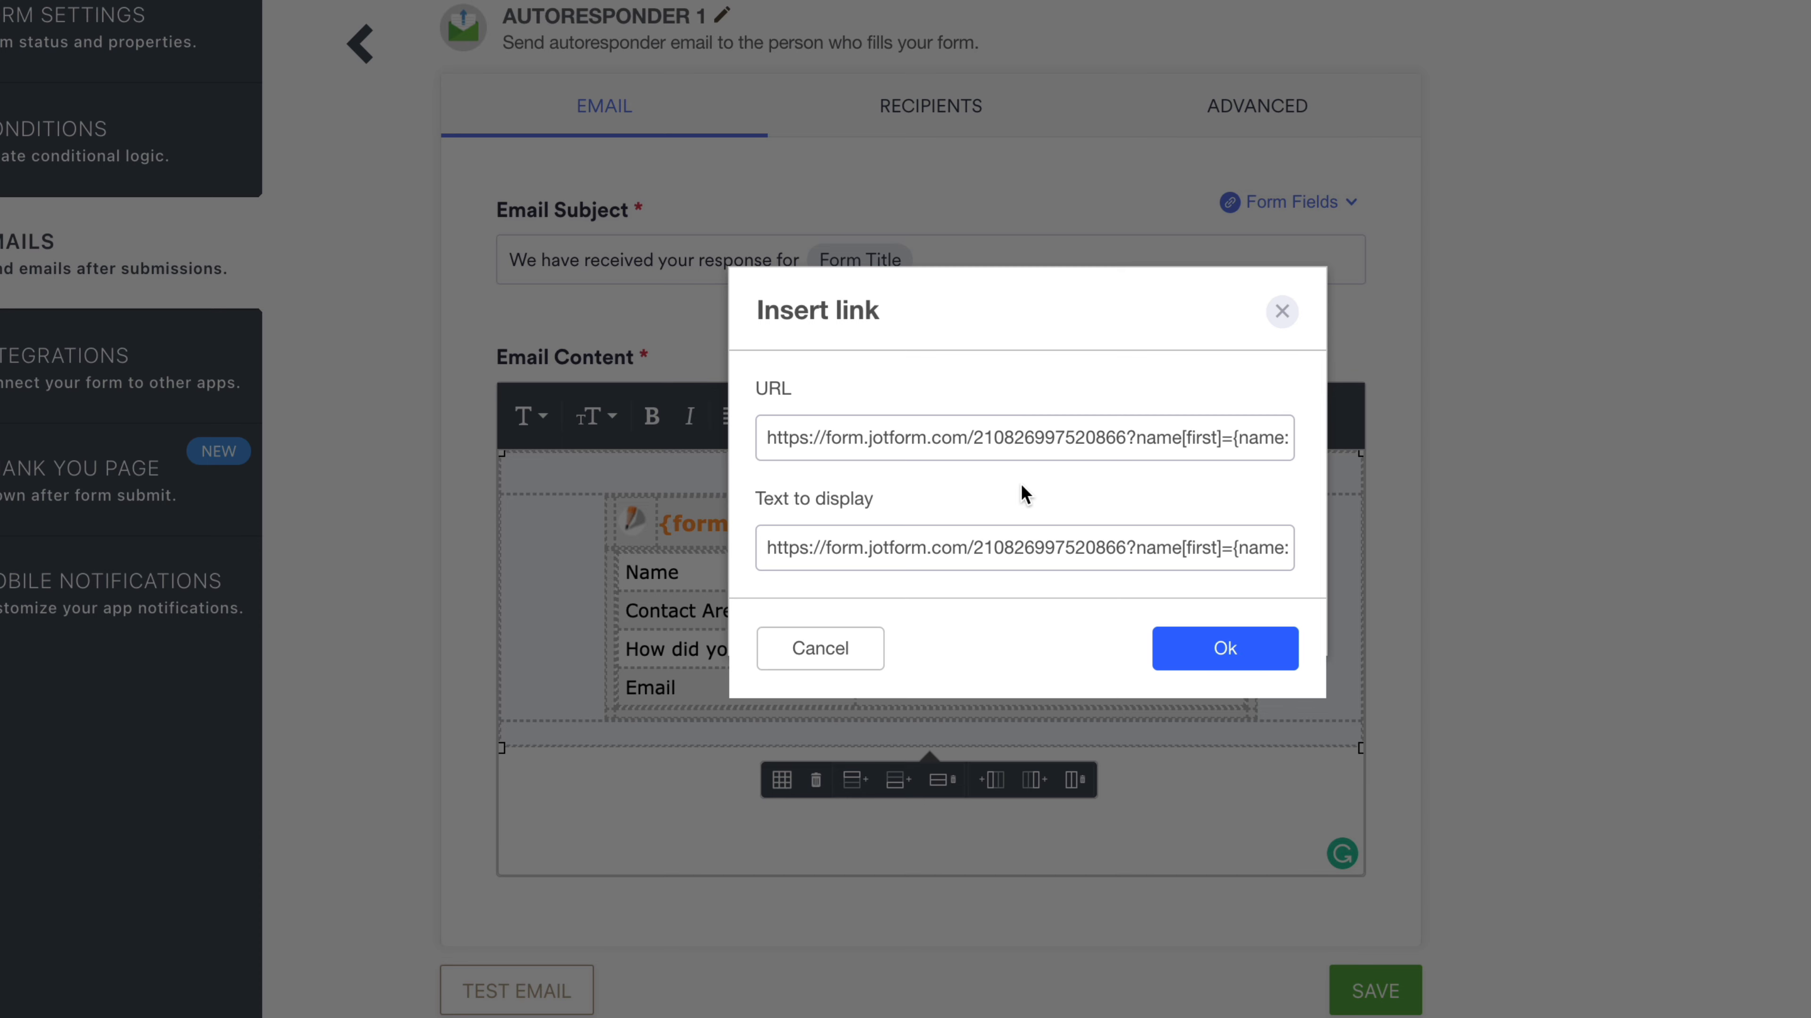
pyautogui.click(1205, 646)
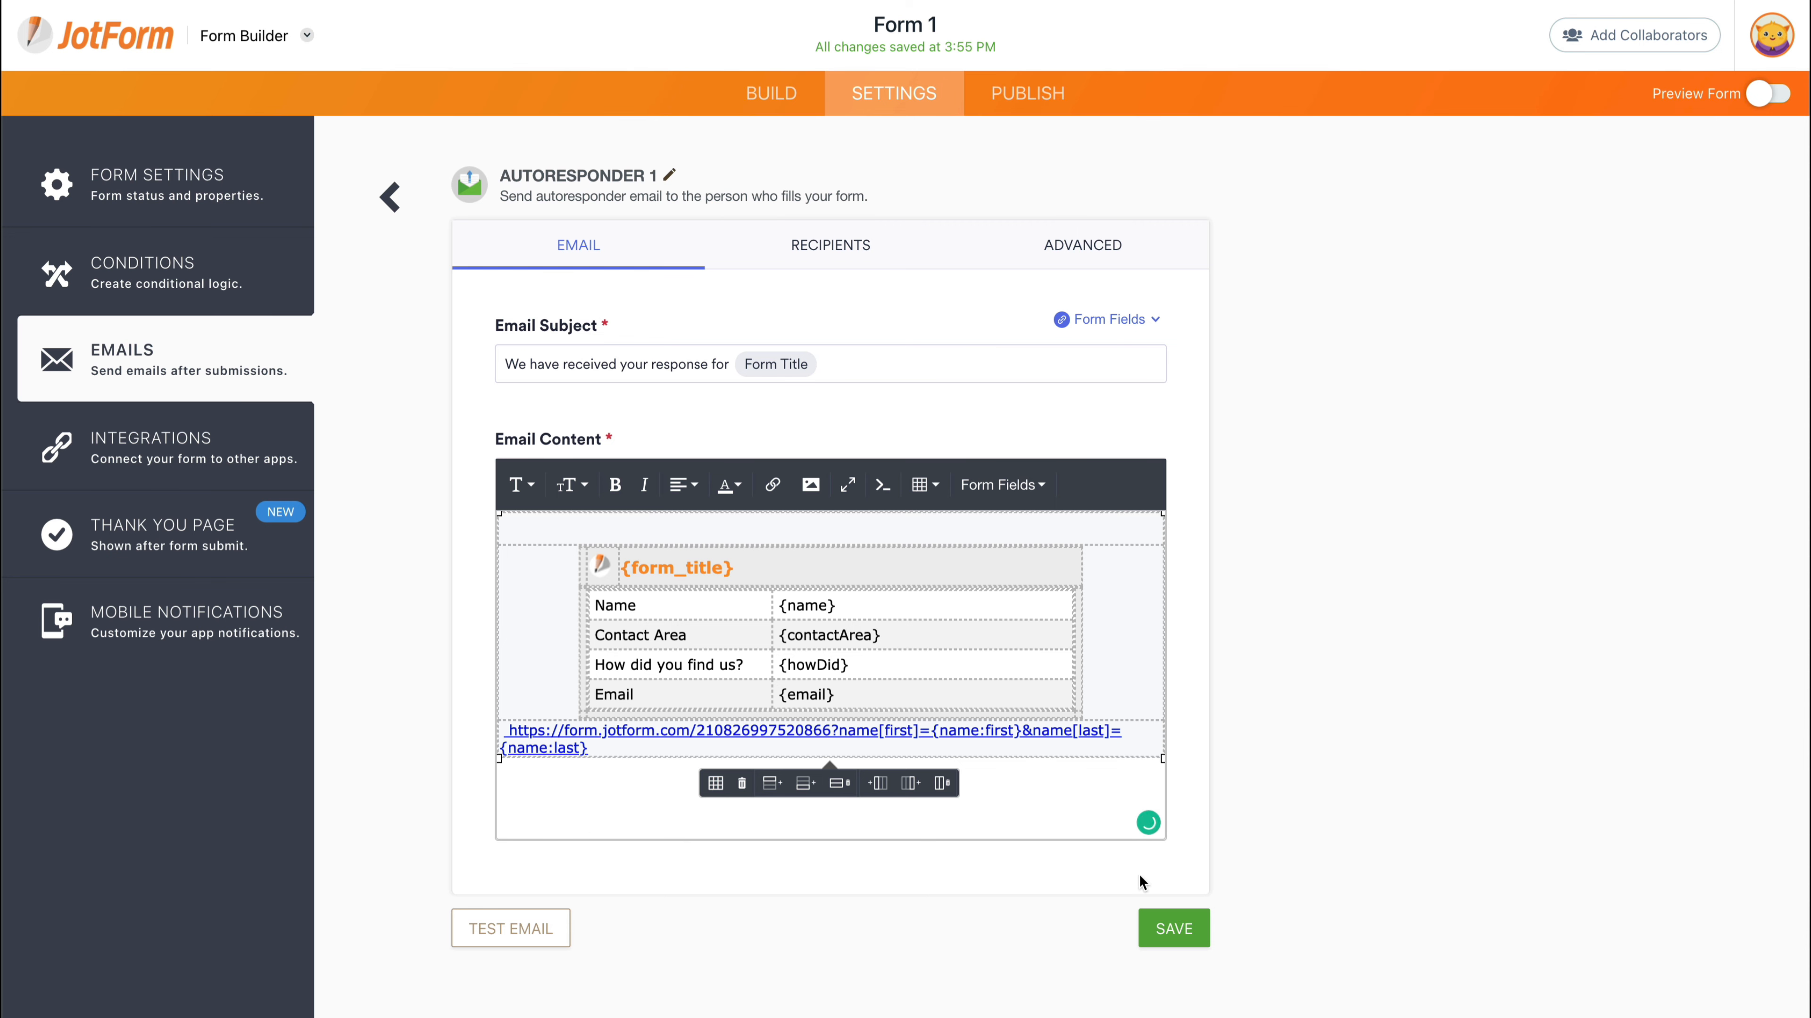
pyautogui.click(1161, 924)
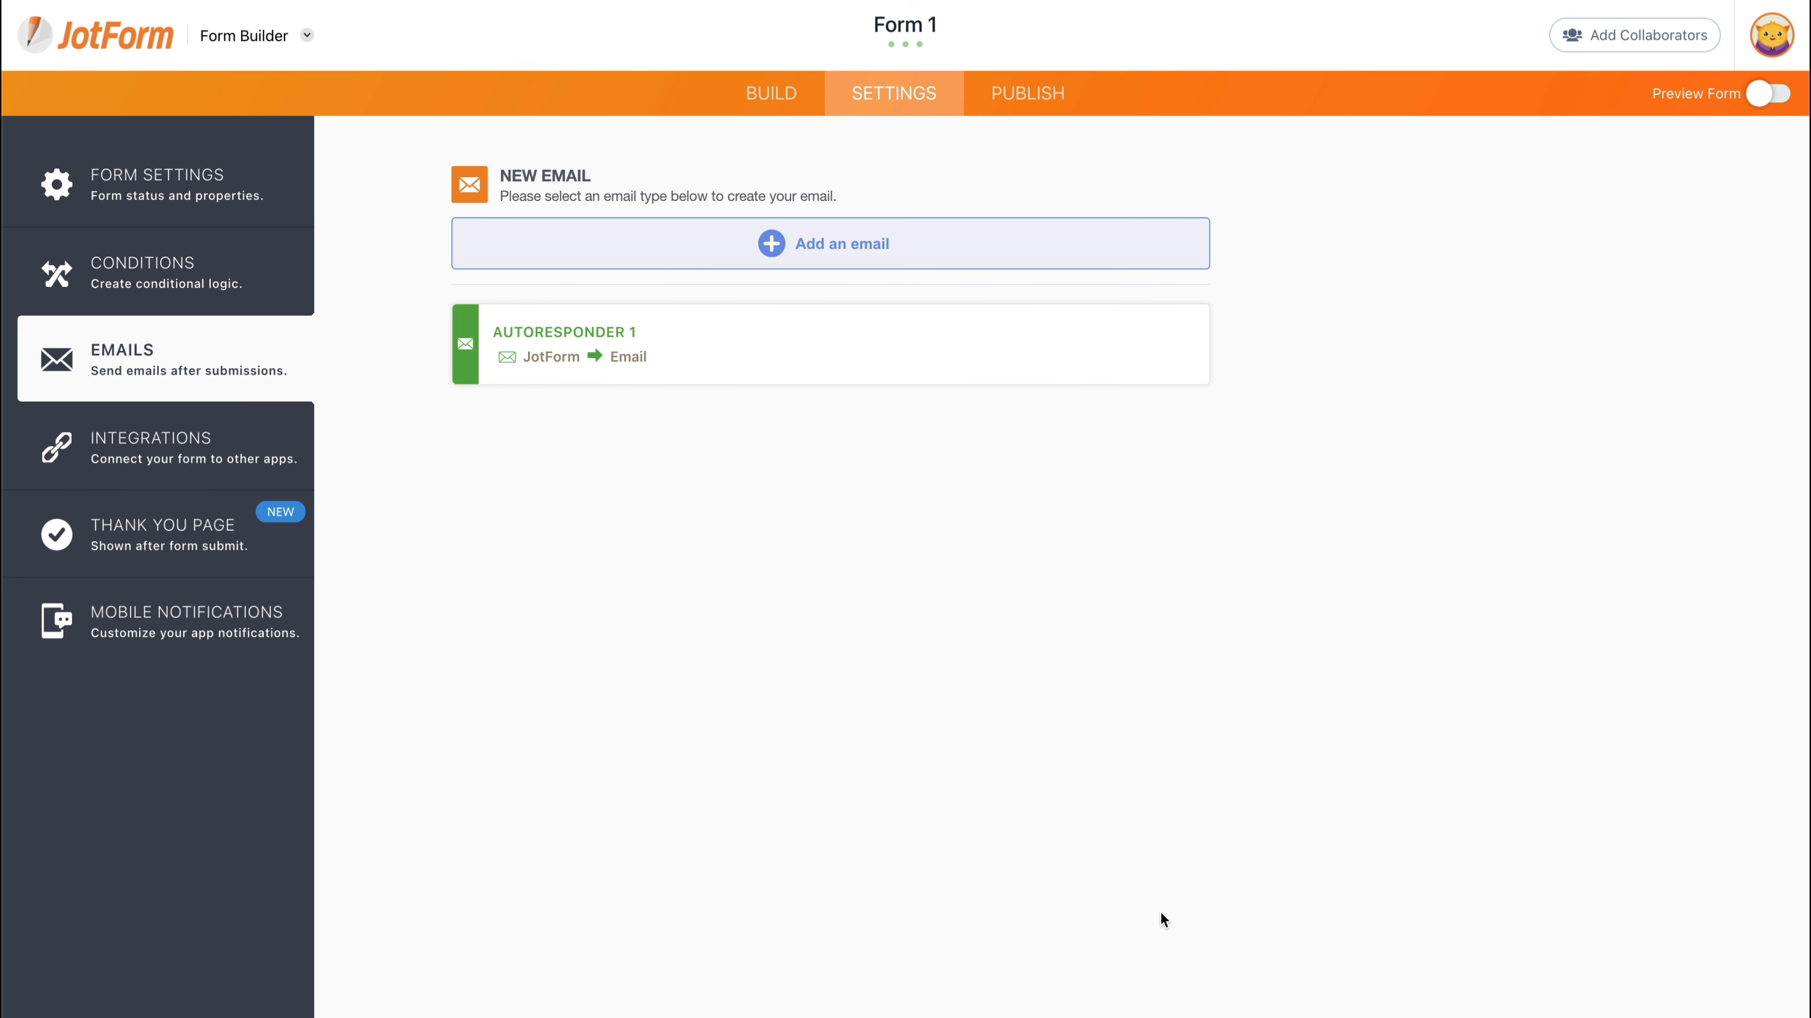
# - Set the Thank You Page to redirect to the pasted prefilled Form 2 URL
pyautogui.click(141, 545)
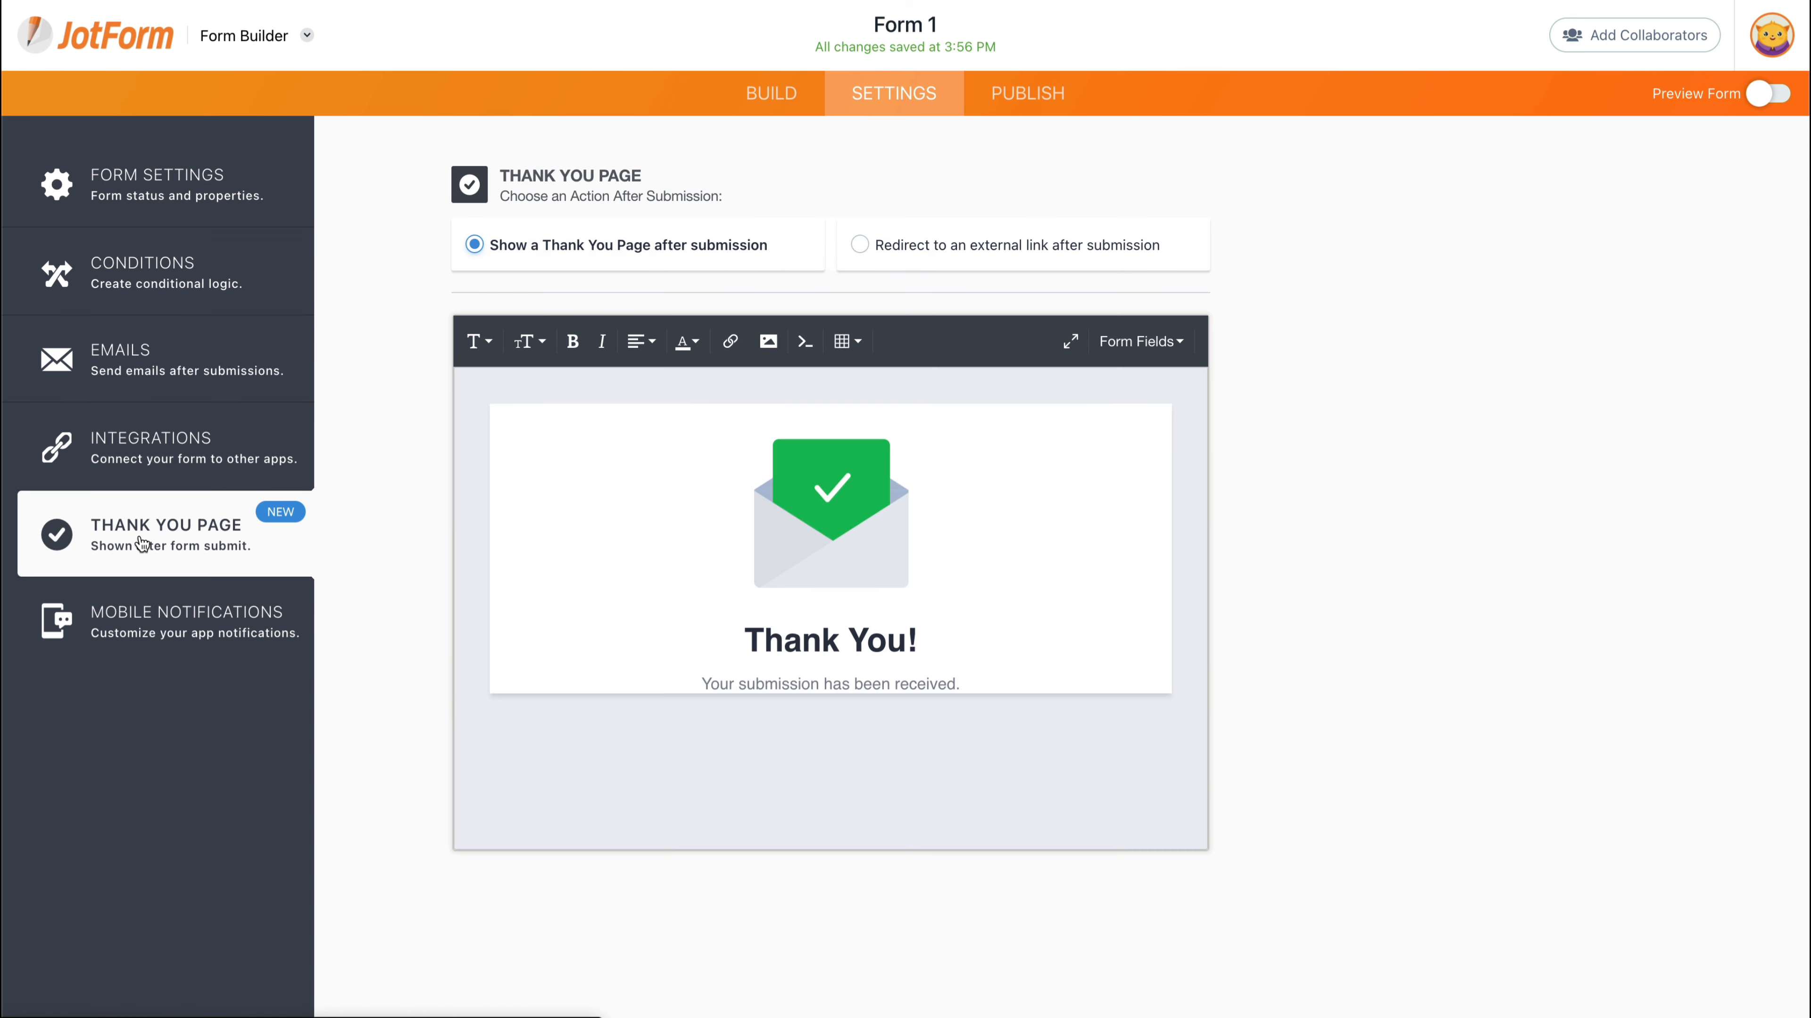
pyautogui.click(861, 245)
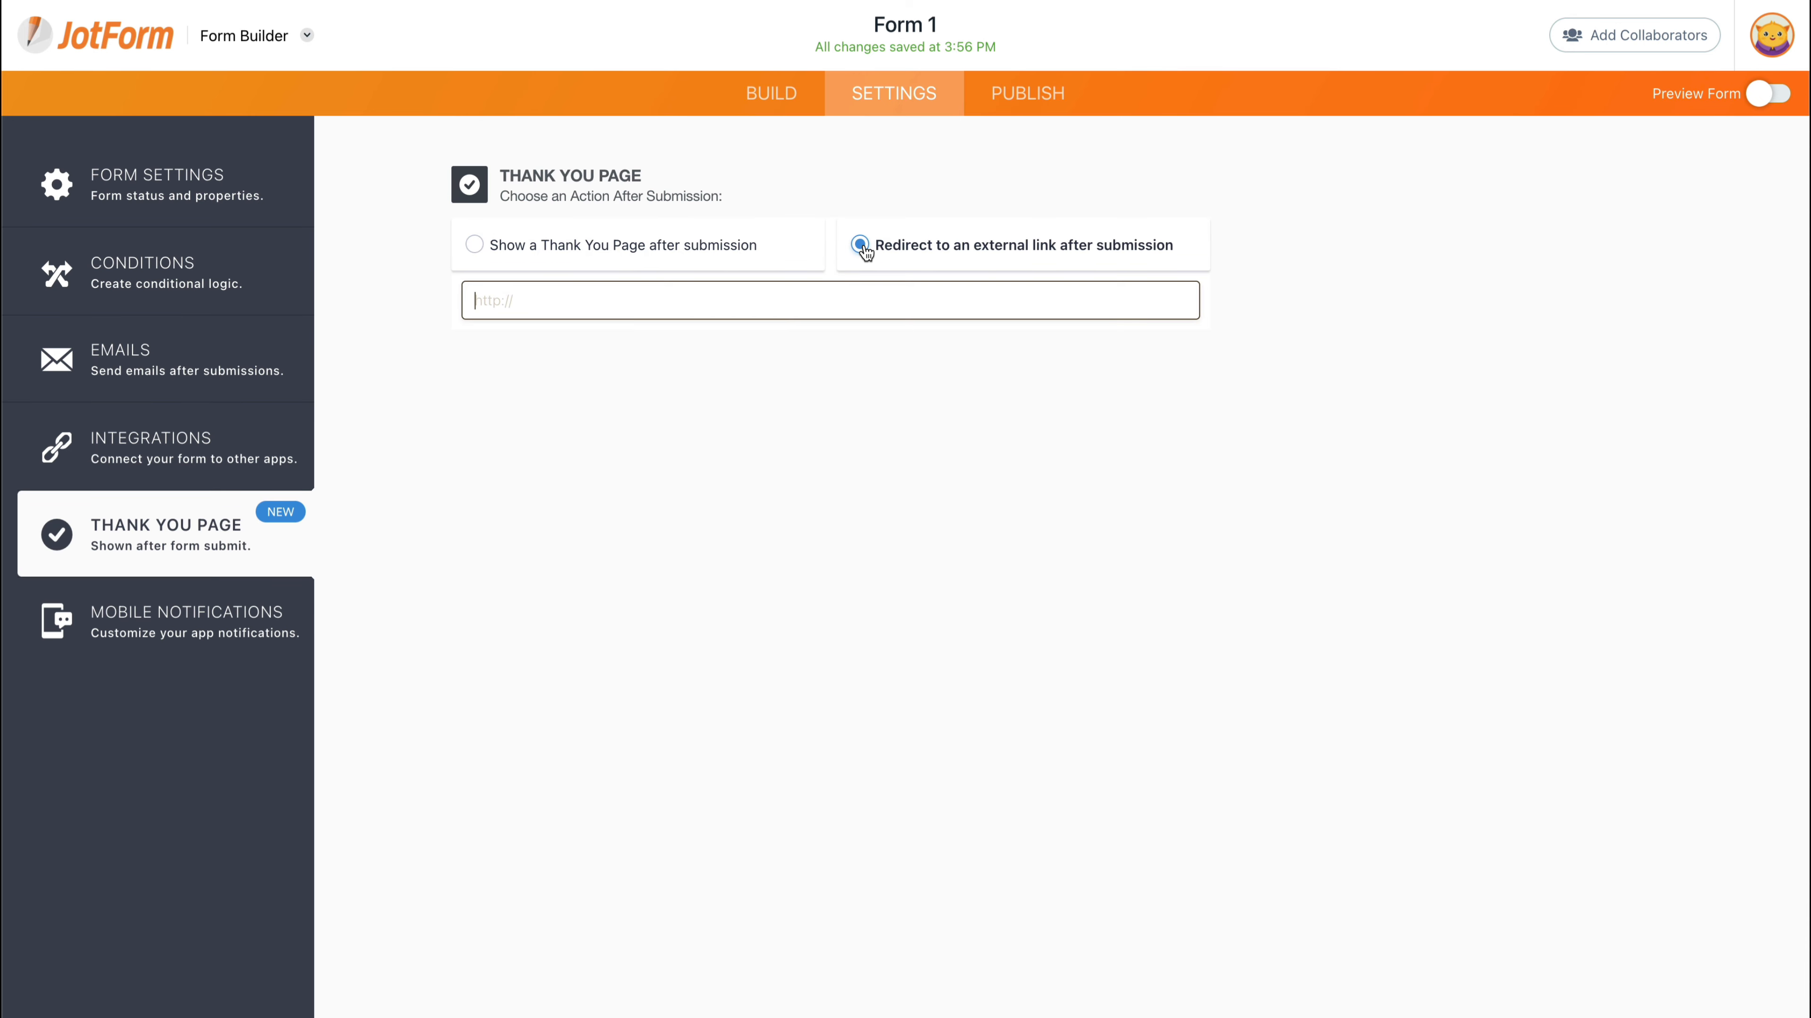
pyautogui.hotkey('ctrl', 'v')
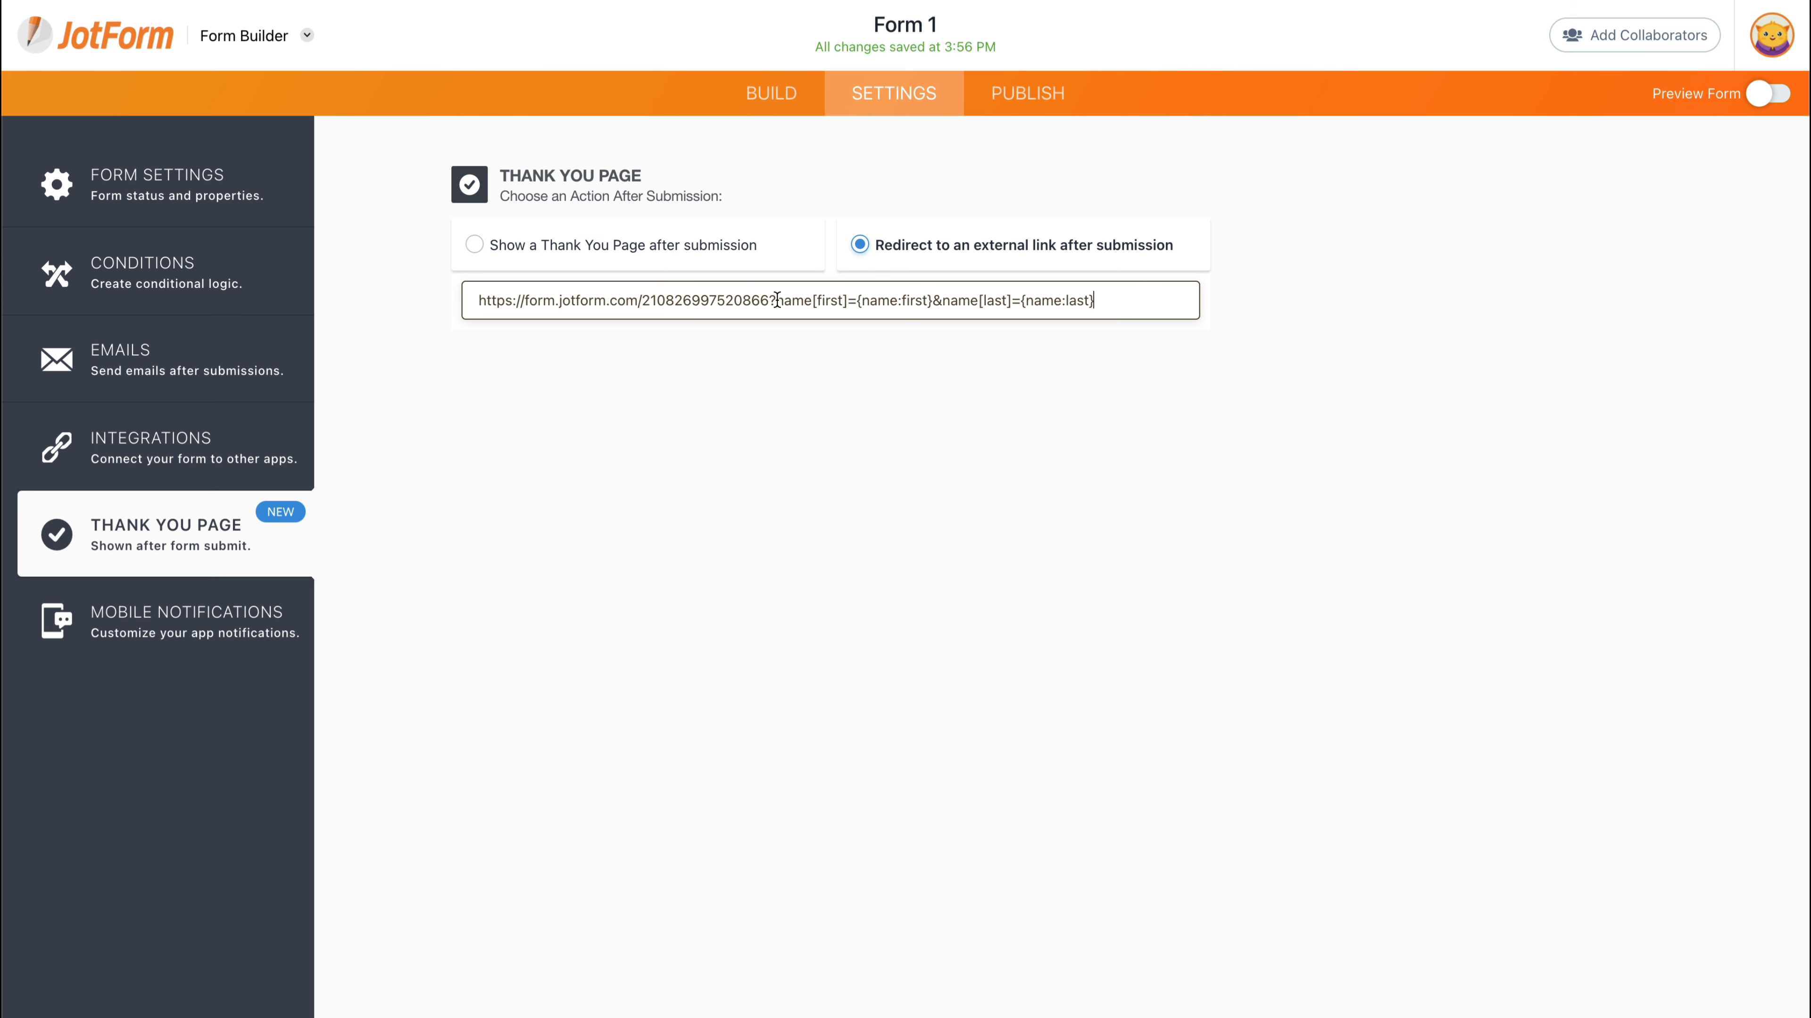
pyautogui.click(936, 410)
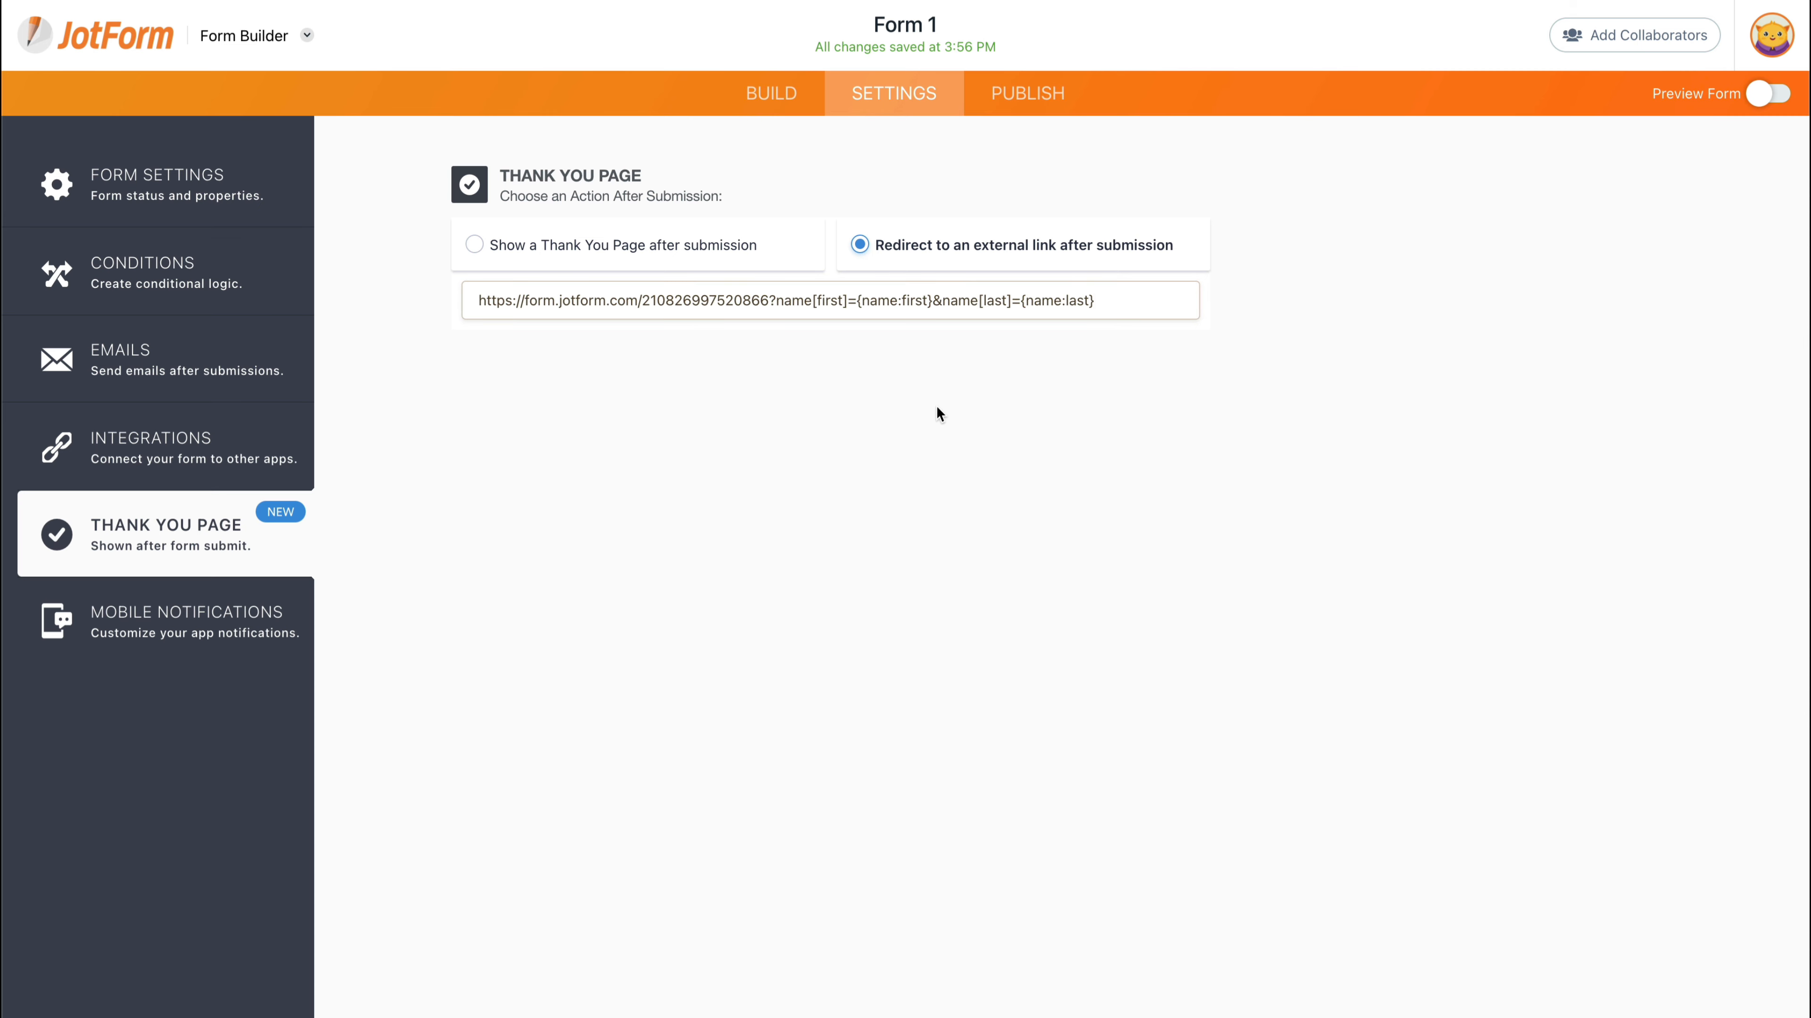
# - Review the form ID and name parameters in the redirect URL
pyautogui.click(768, 300)
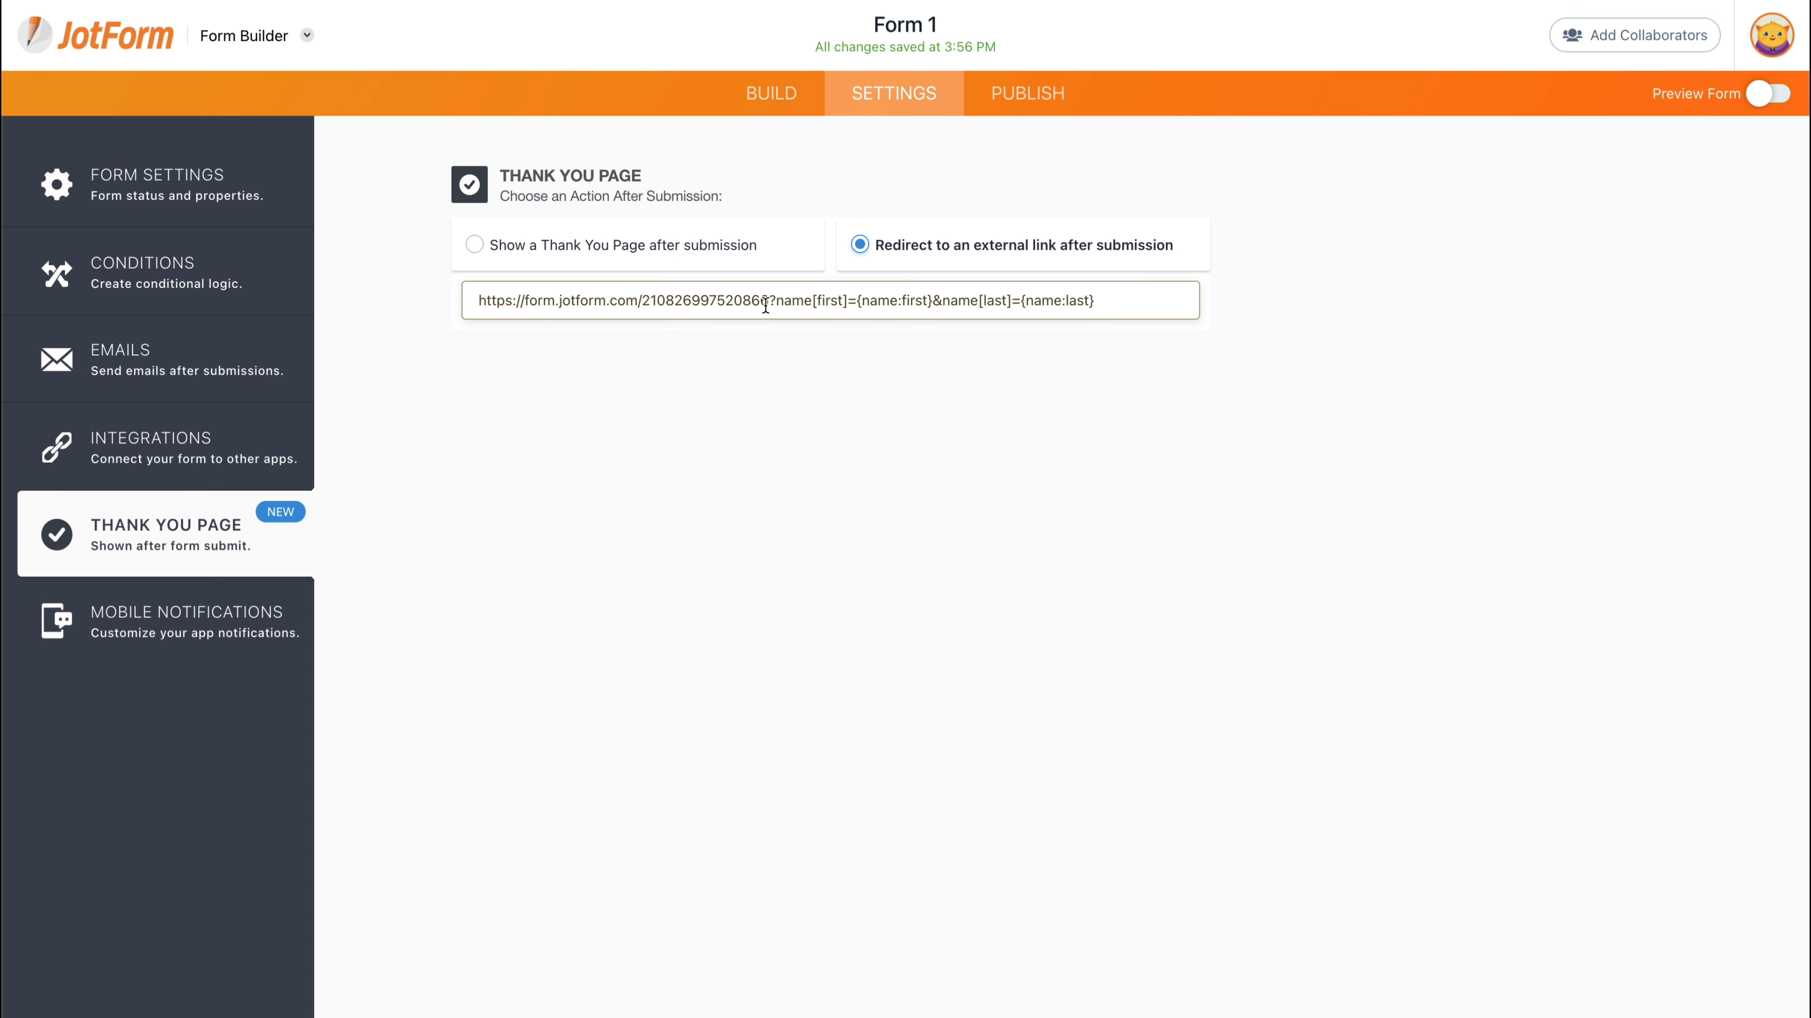
pyautogui.moveTo(768, 300); pyautogui.dragTo(474, 303)
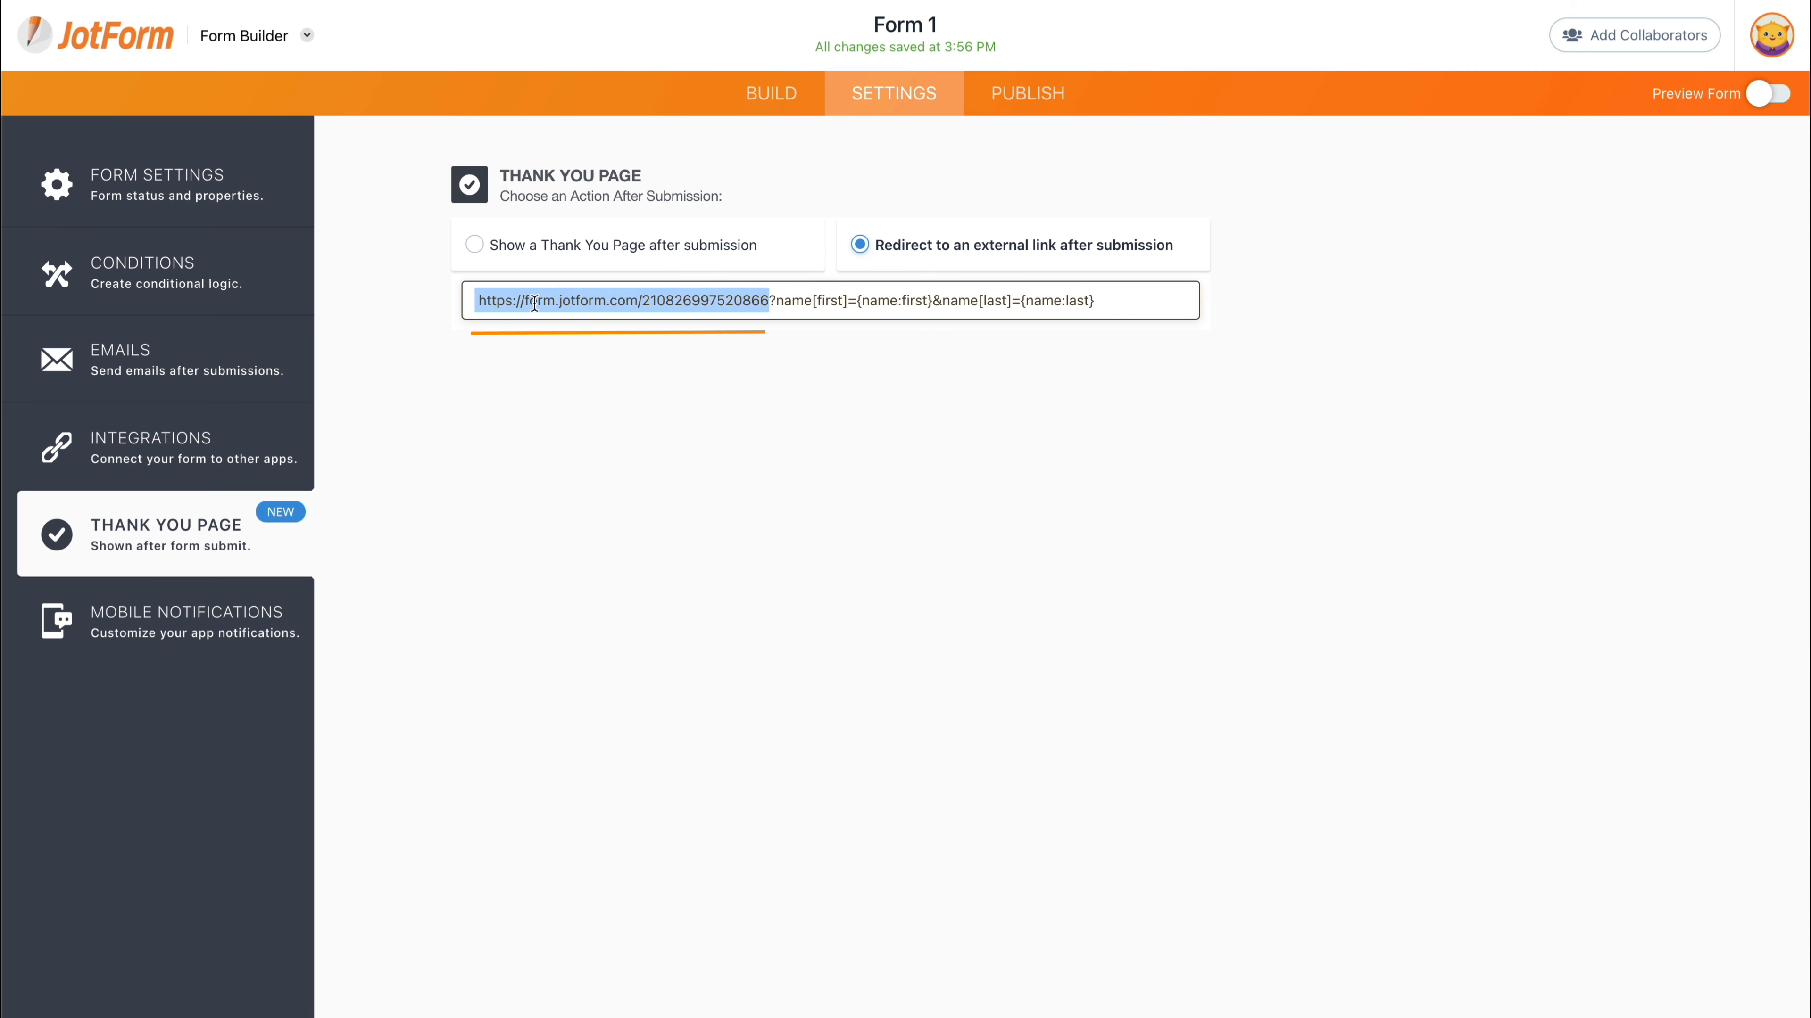
pyautogui.click(592, 300)
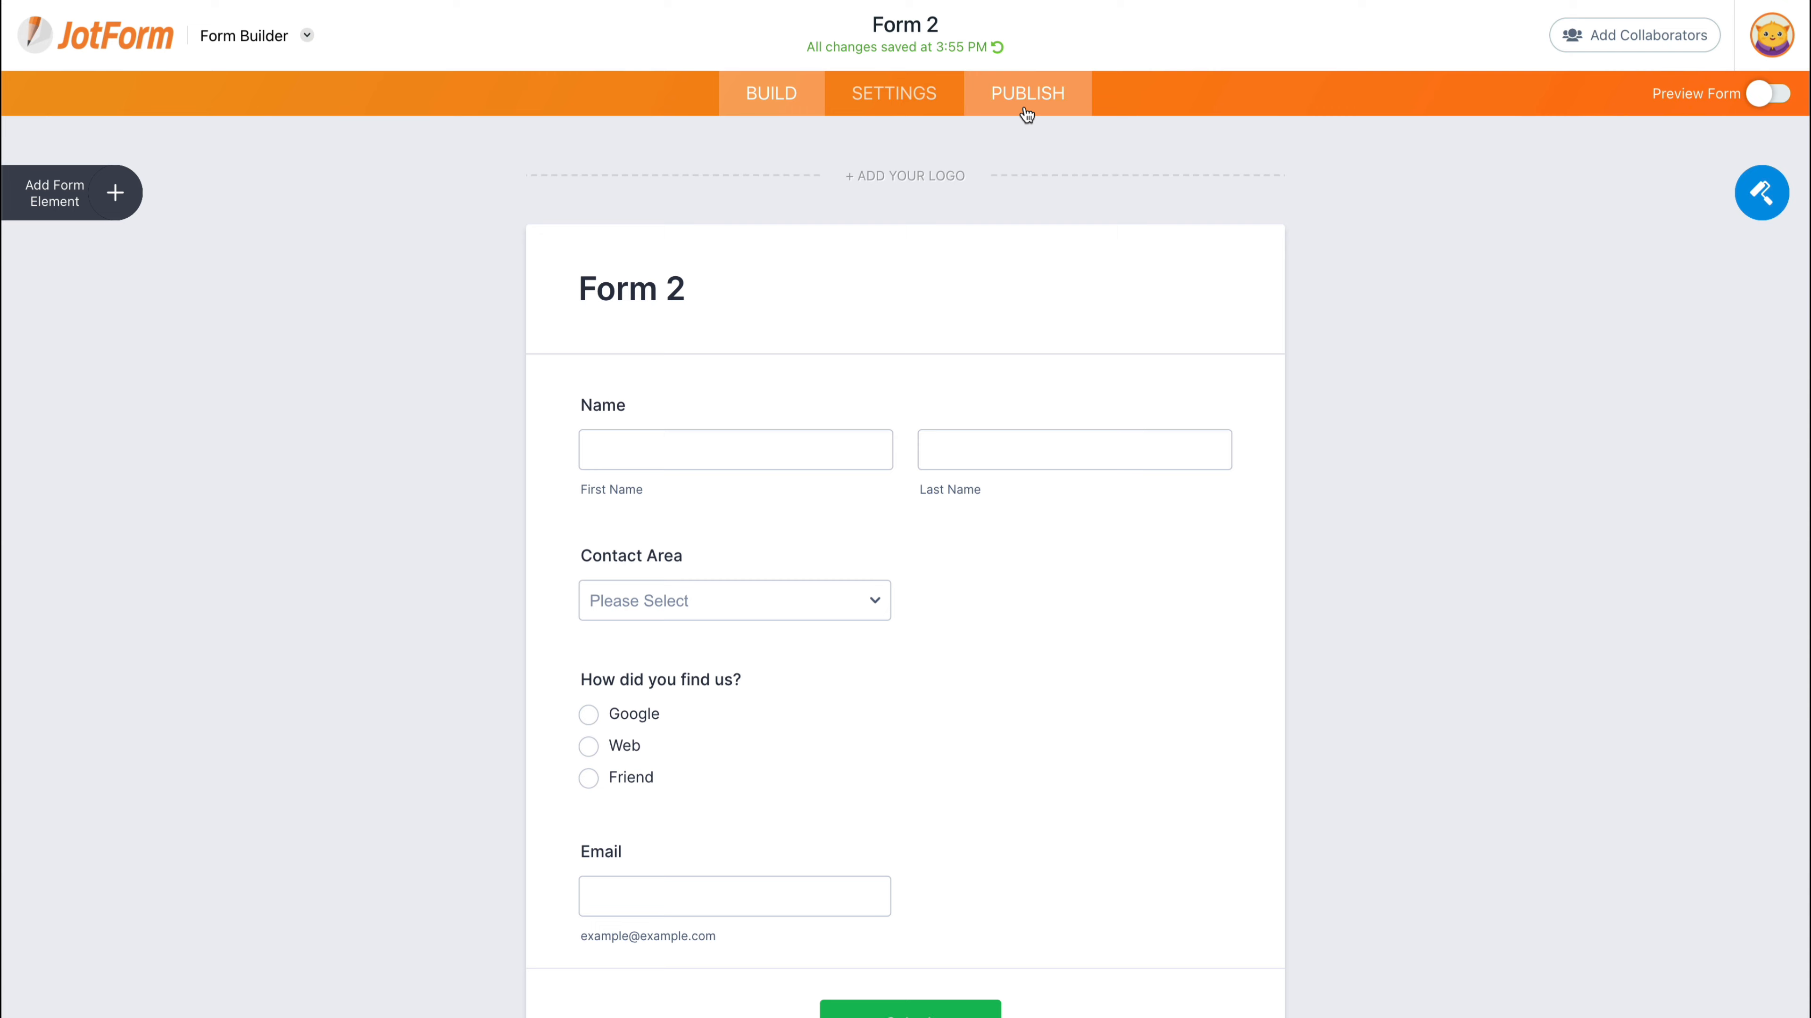
pyautogui.click(1025, 110)
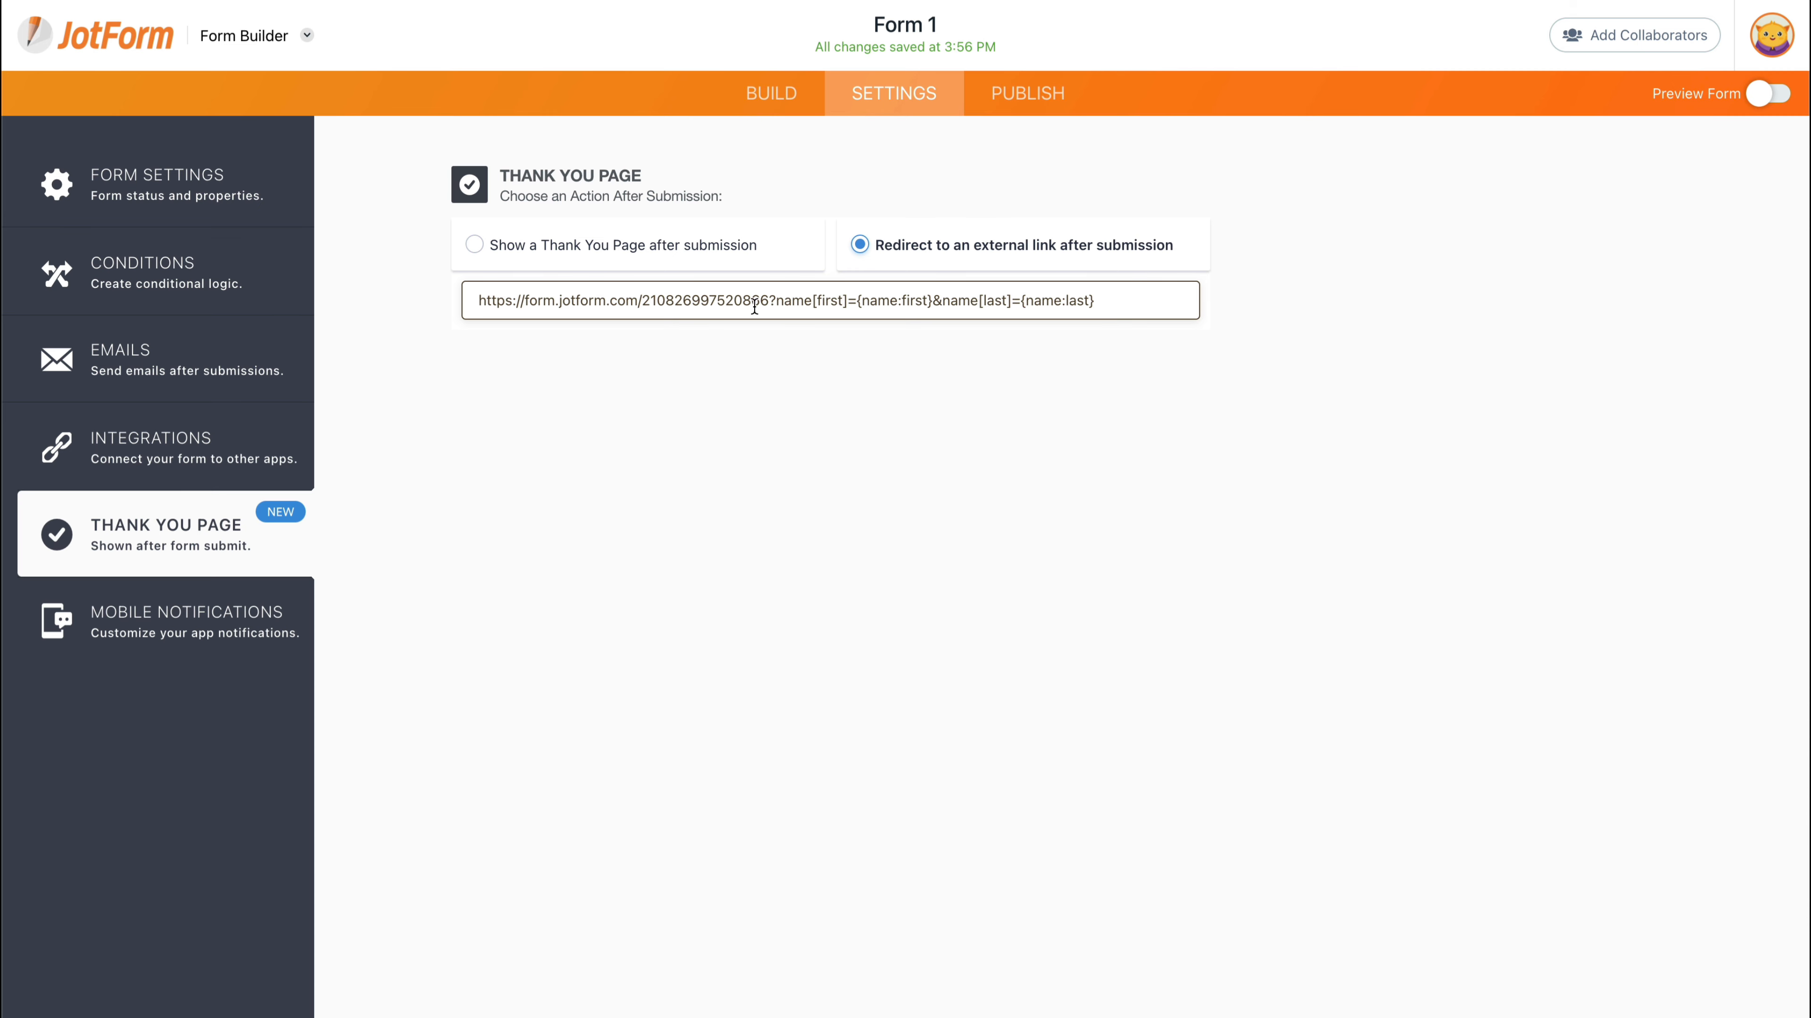
pyautogui.moveTo(784, 300); pyautogui.dragTo(812, 302)
pyautogui.click(816, 304)
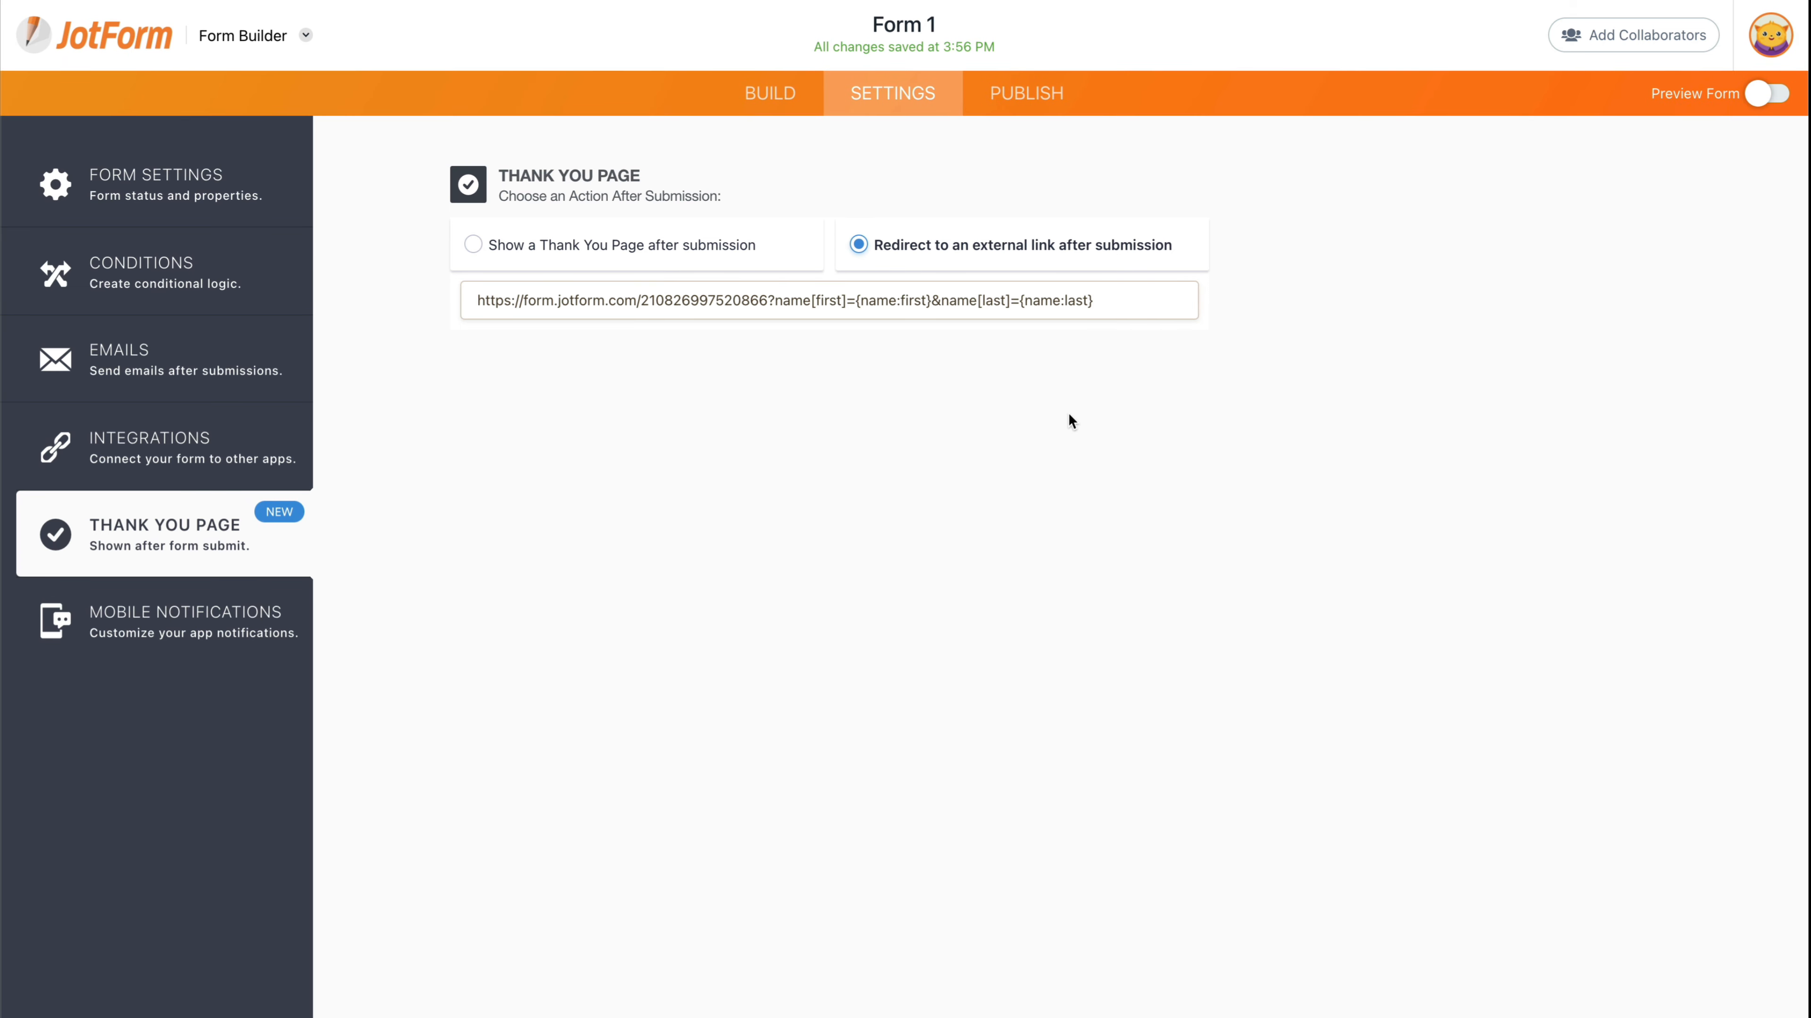
# - Open Form 1's shareable link as the live form in a new tab
pyautogui.click(1008, 93)
pyautogui.click(673, 322)
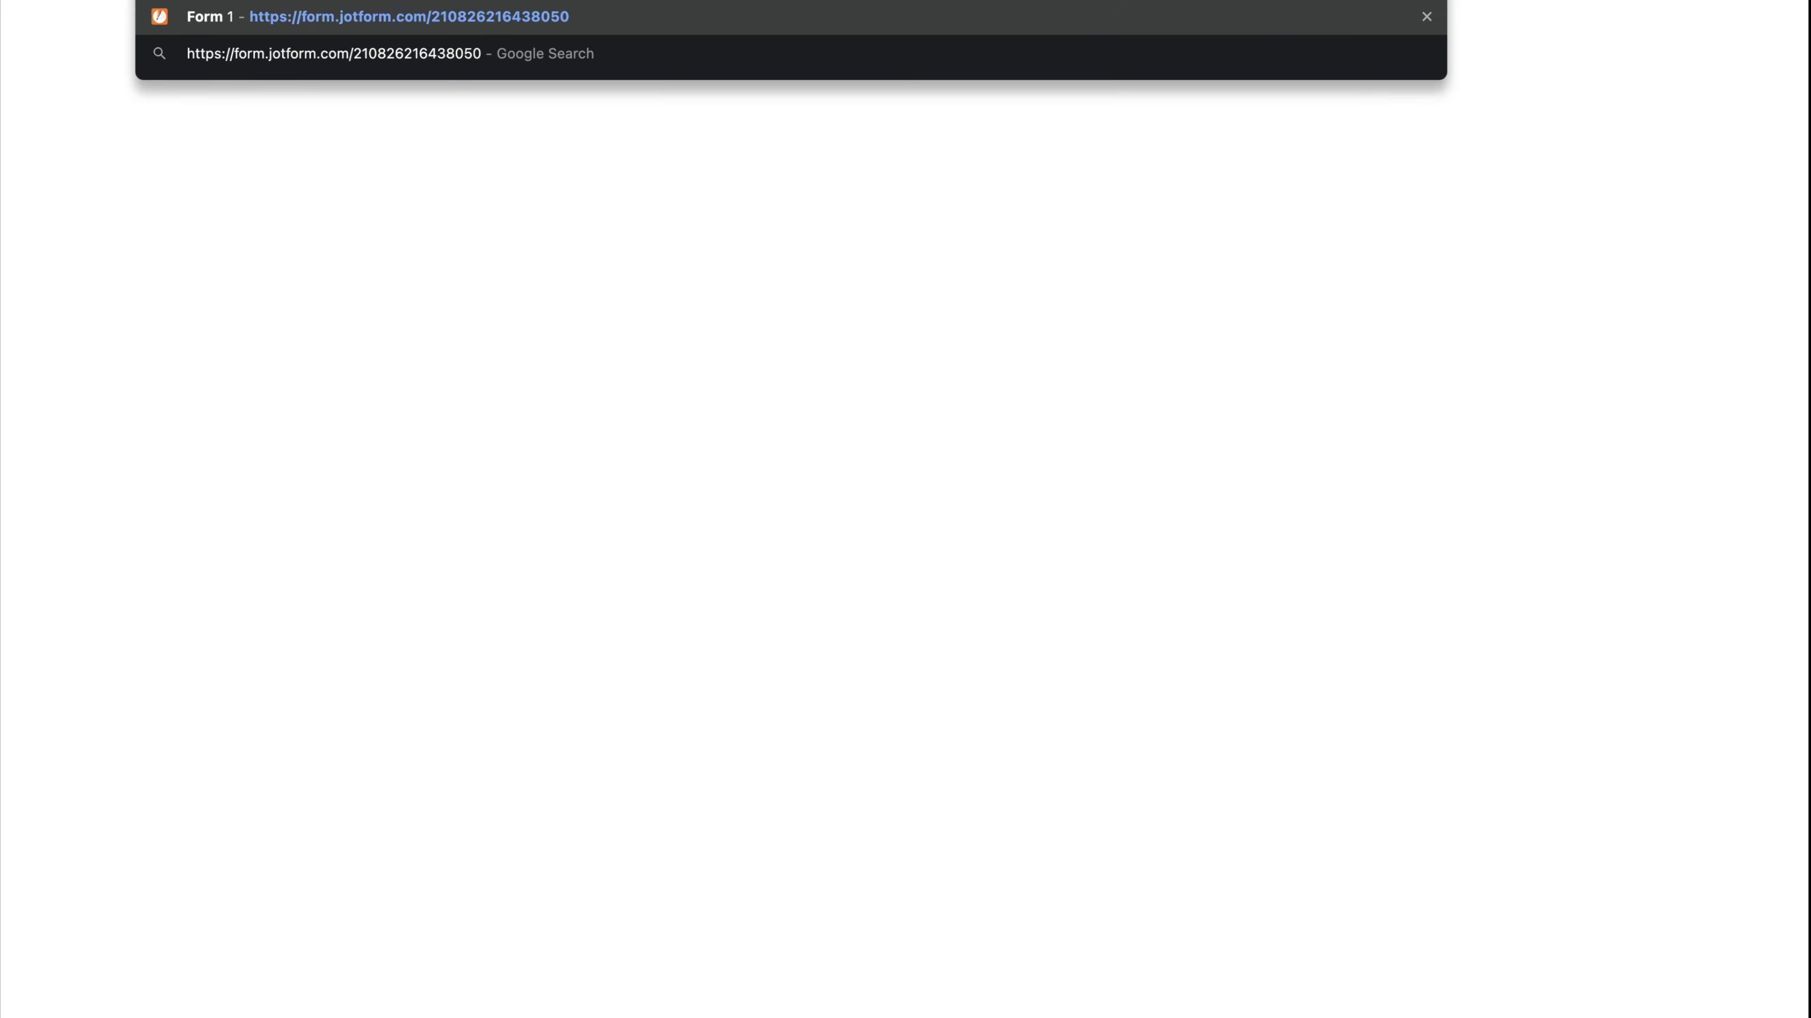
pyautogui.press('Return')
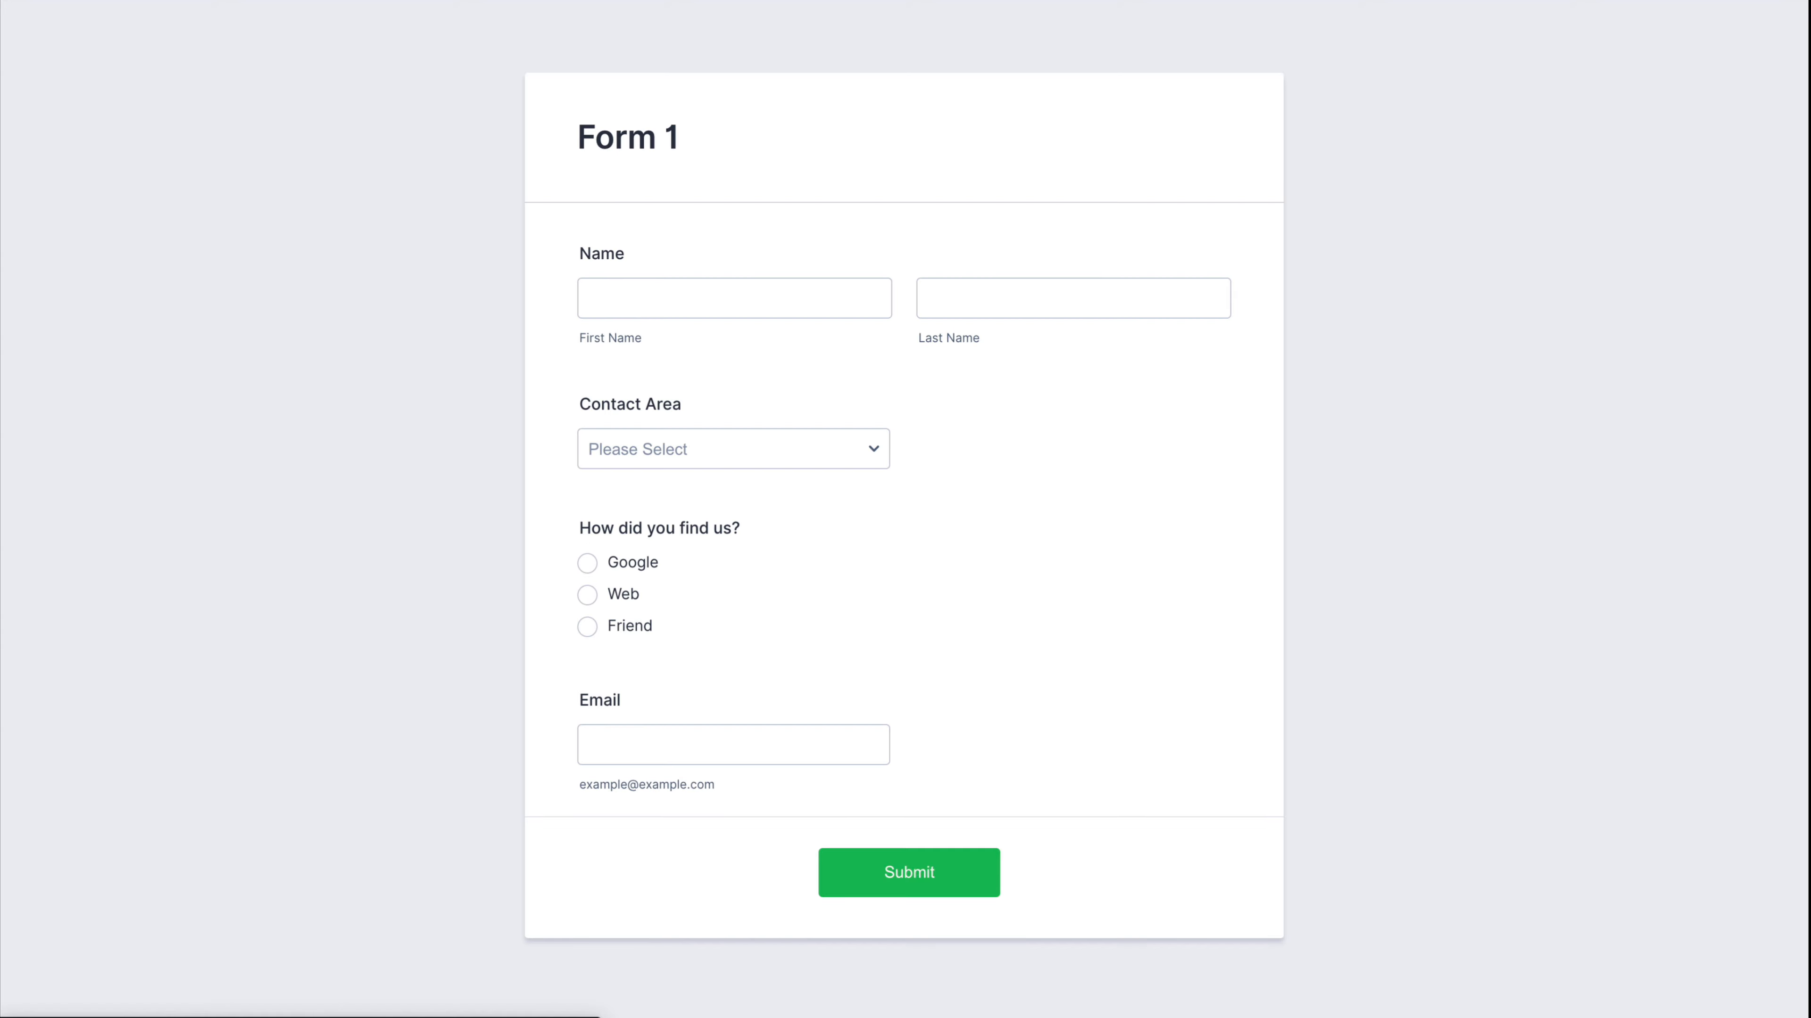
# - Enter a sample first and last name in the Name fields
pyautogui.click(650, 296)
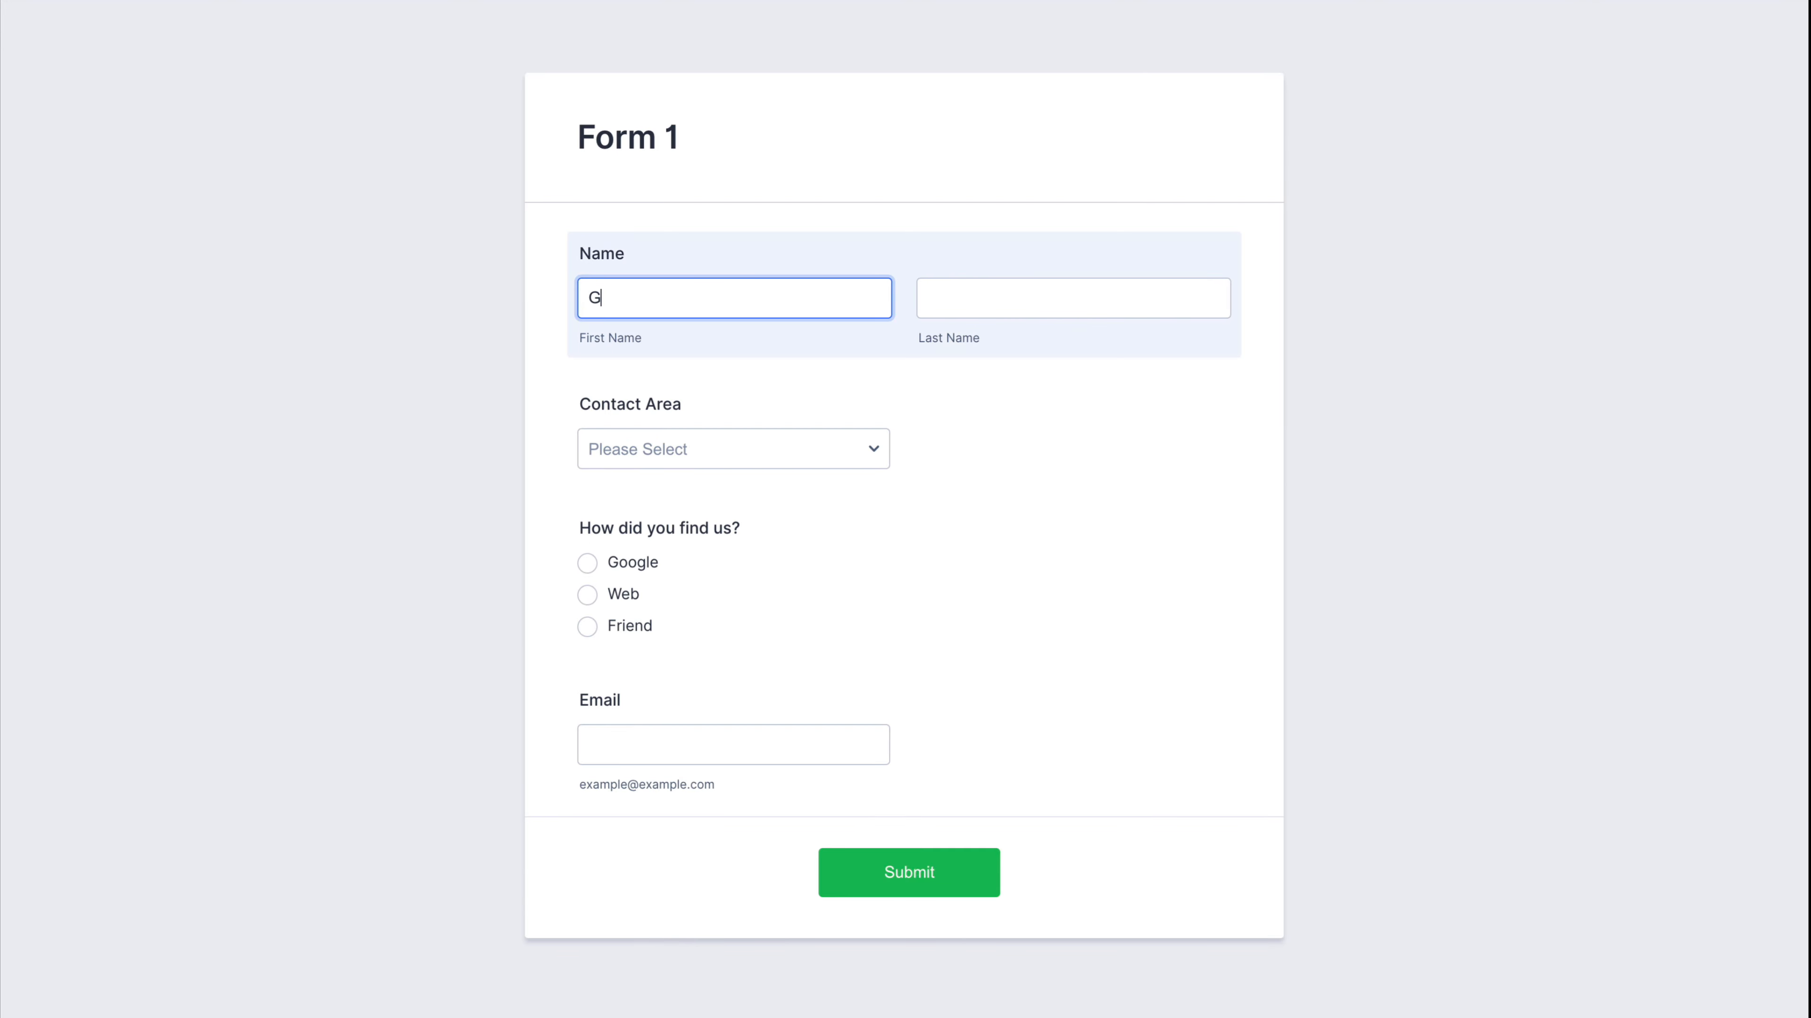
pyautogui.press('Tab')
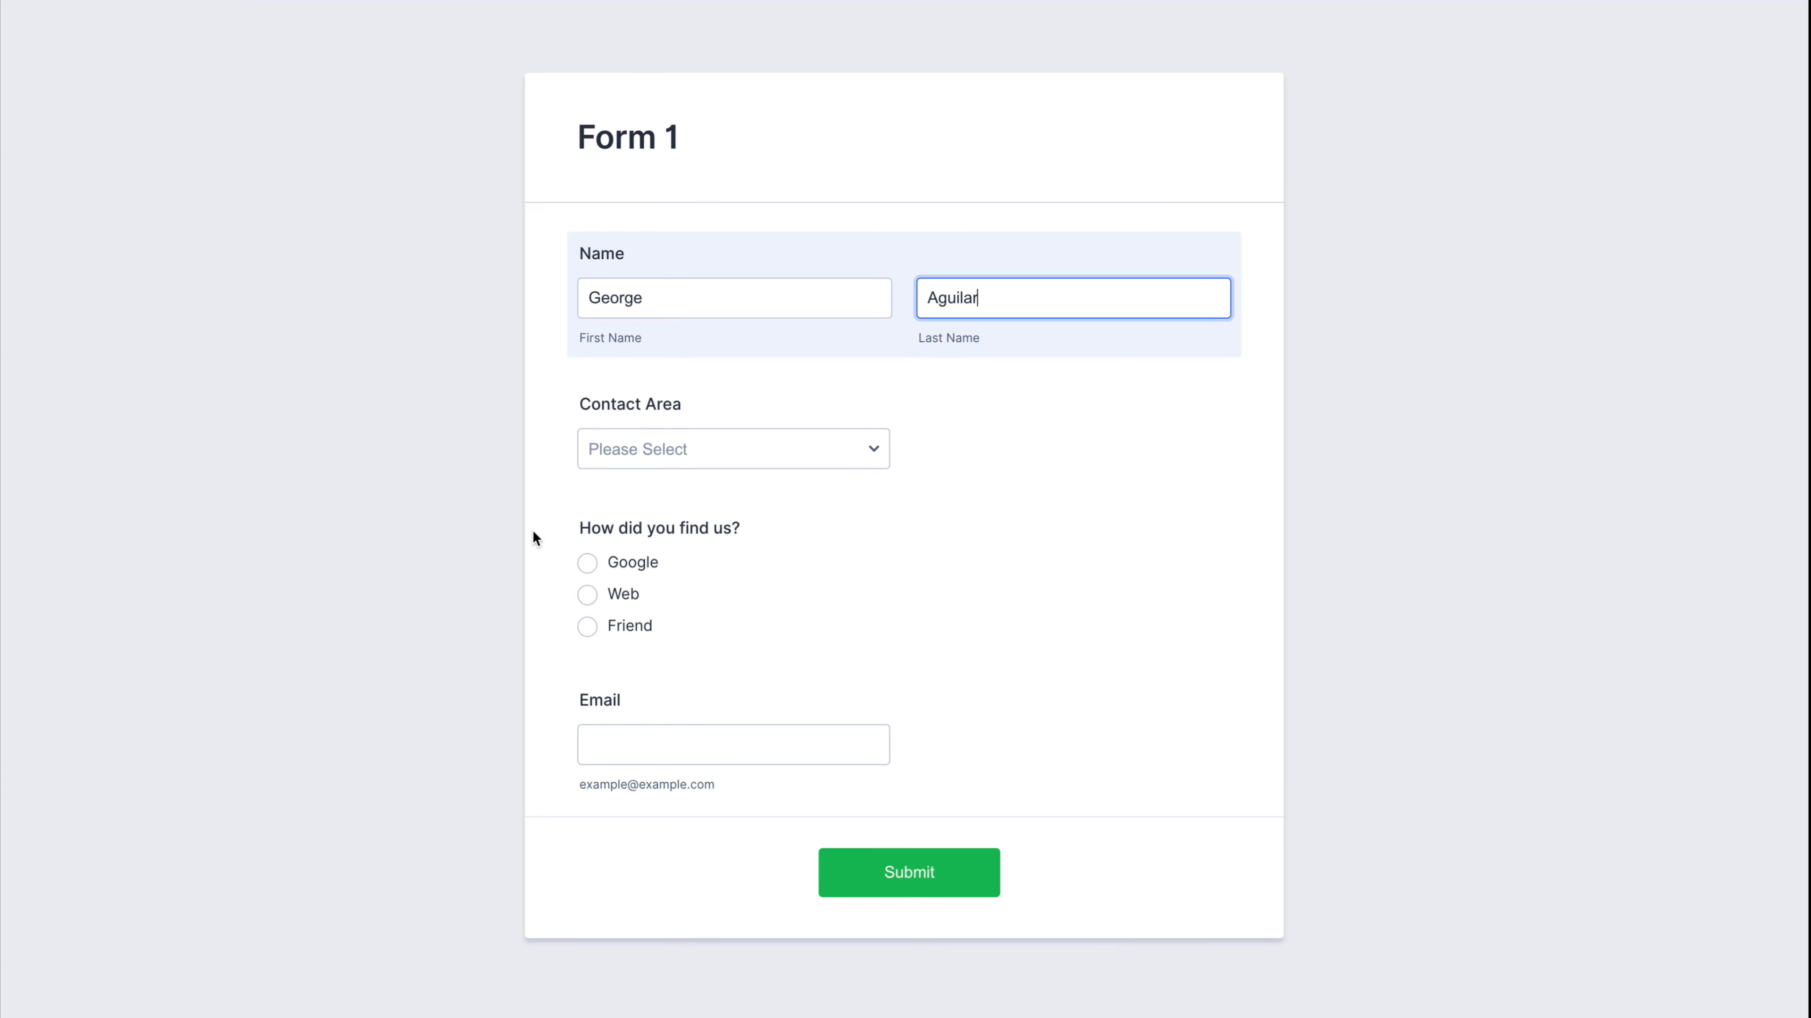
pyautogui.click(896, 607)
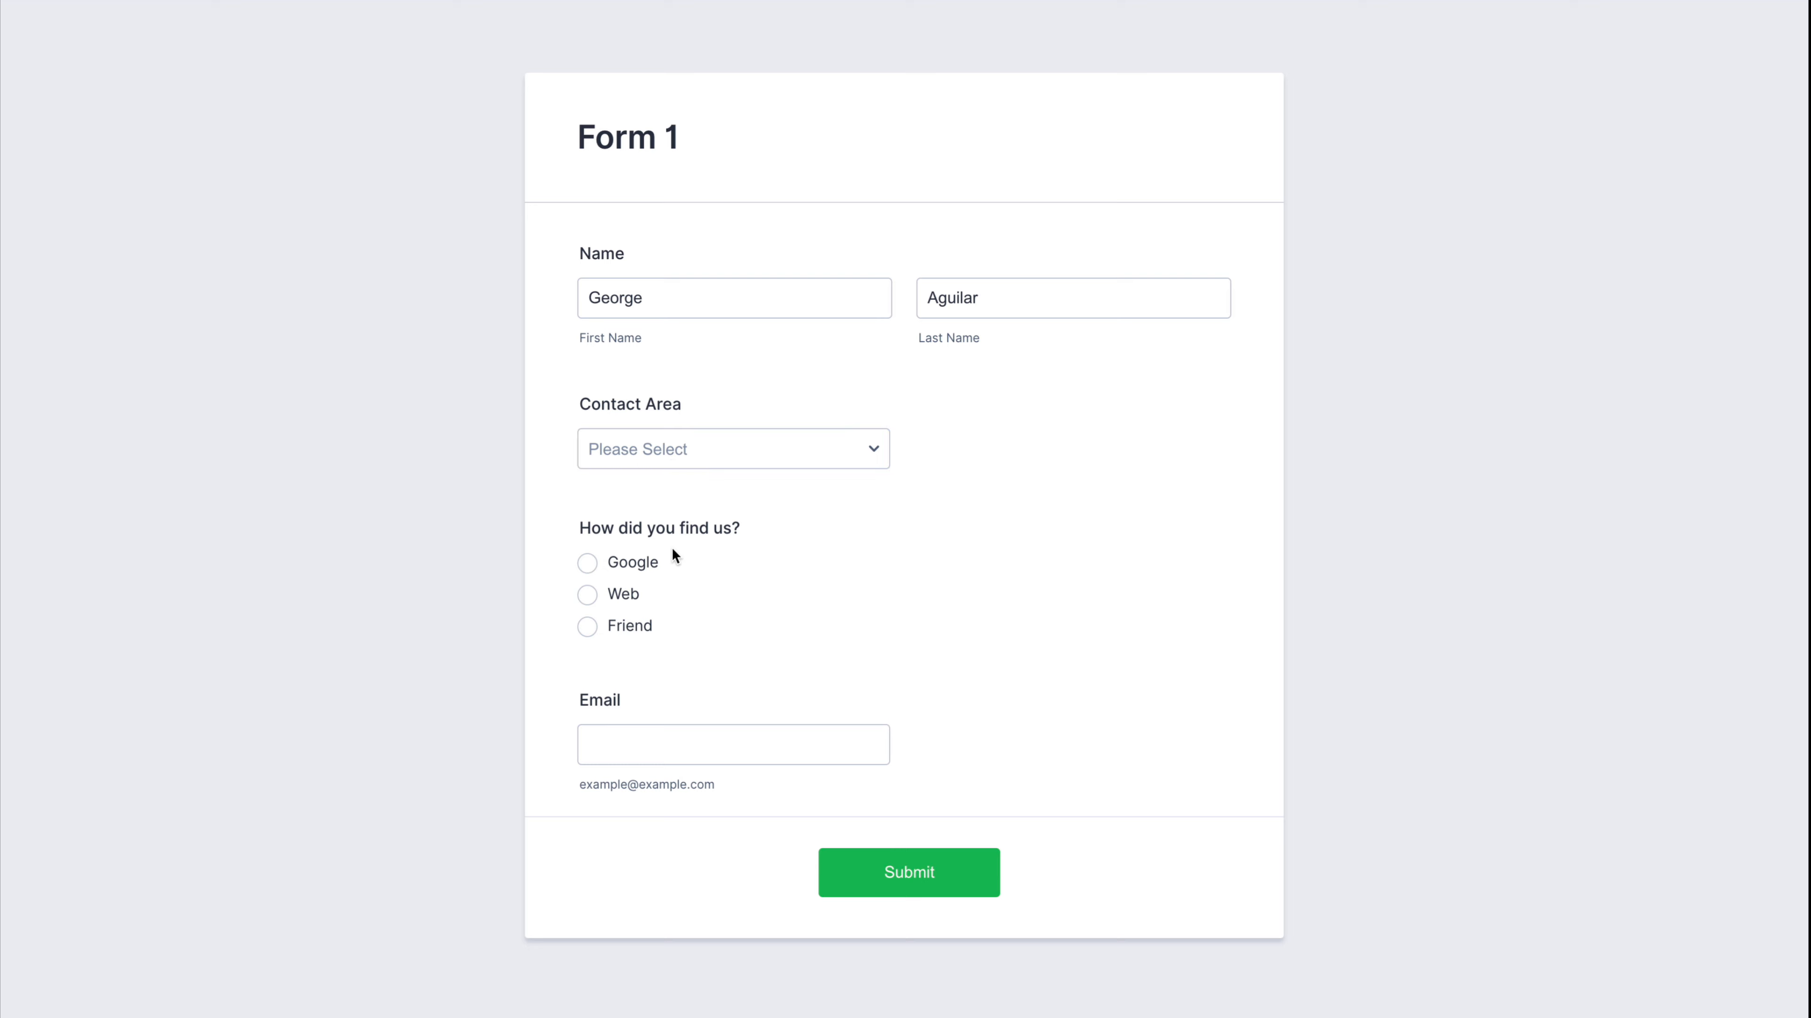
# - Submit the test entry and verify Form 2's Name fields arrive prefilled
pyautogui.click(899, 875)
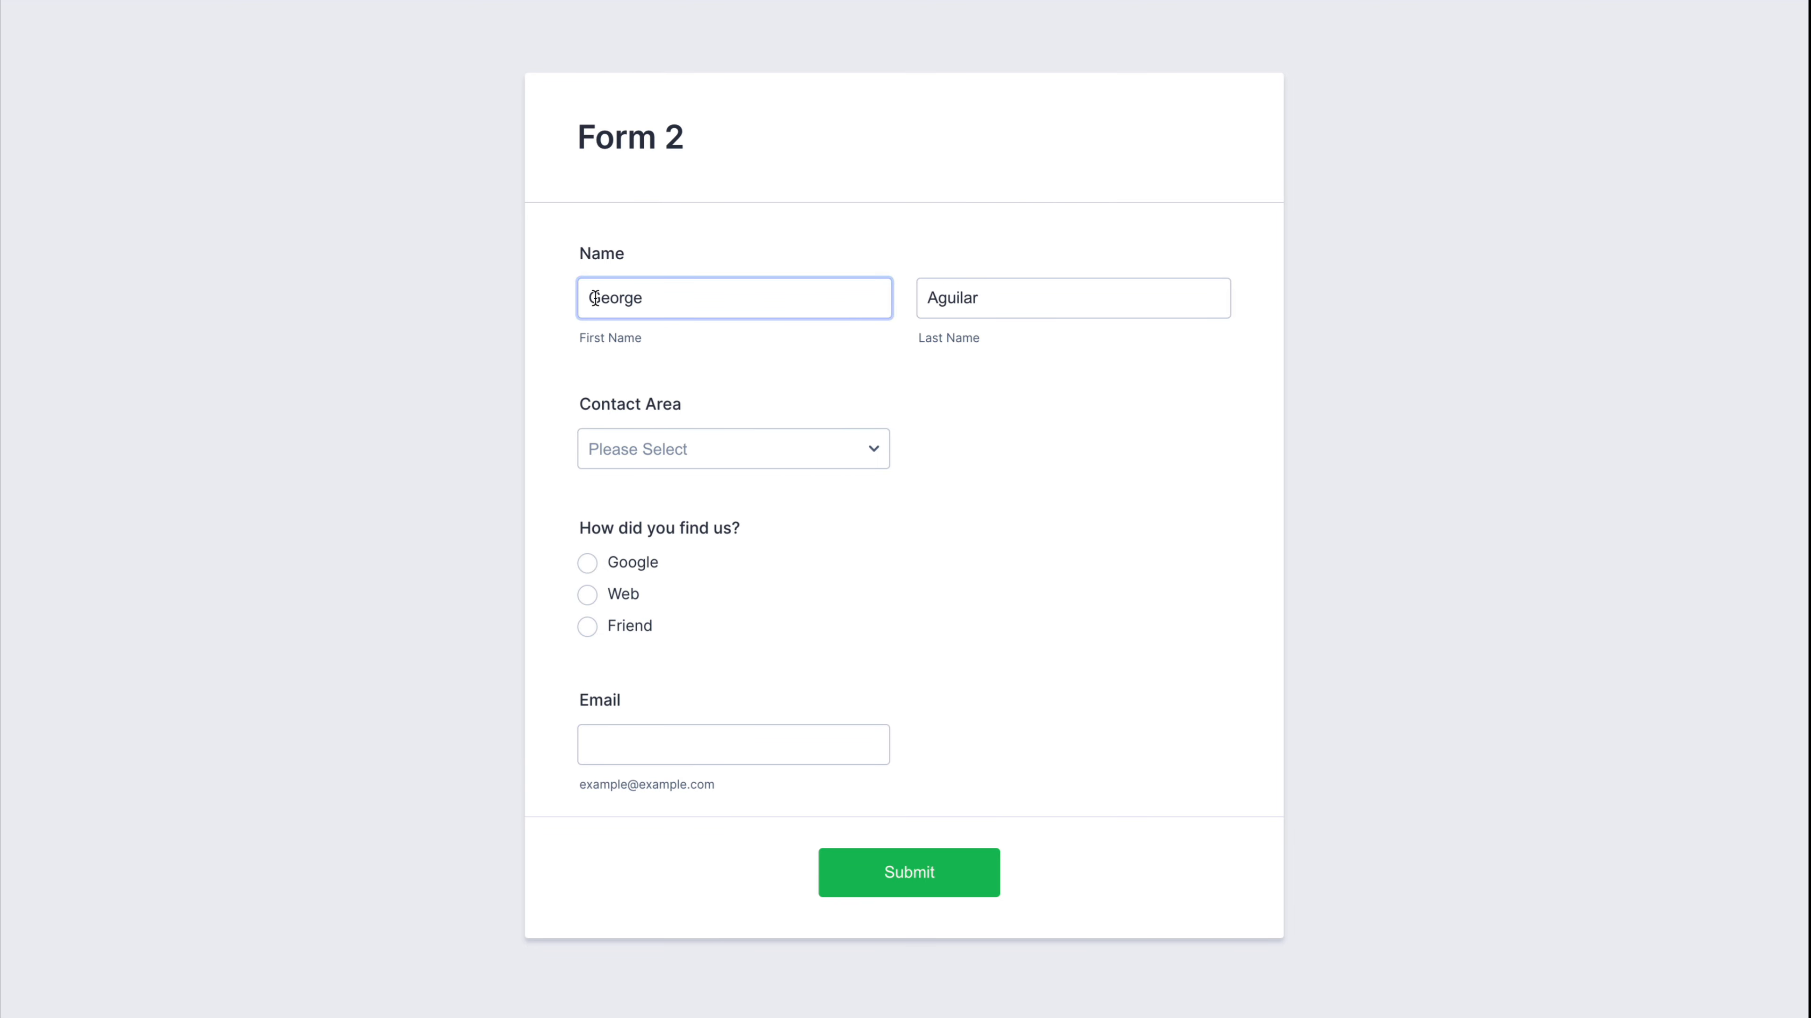
pyautogui.click(1075, 289)
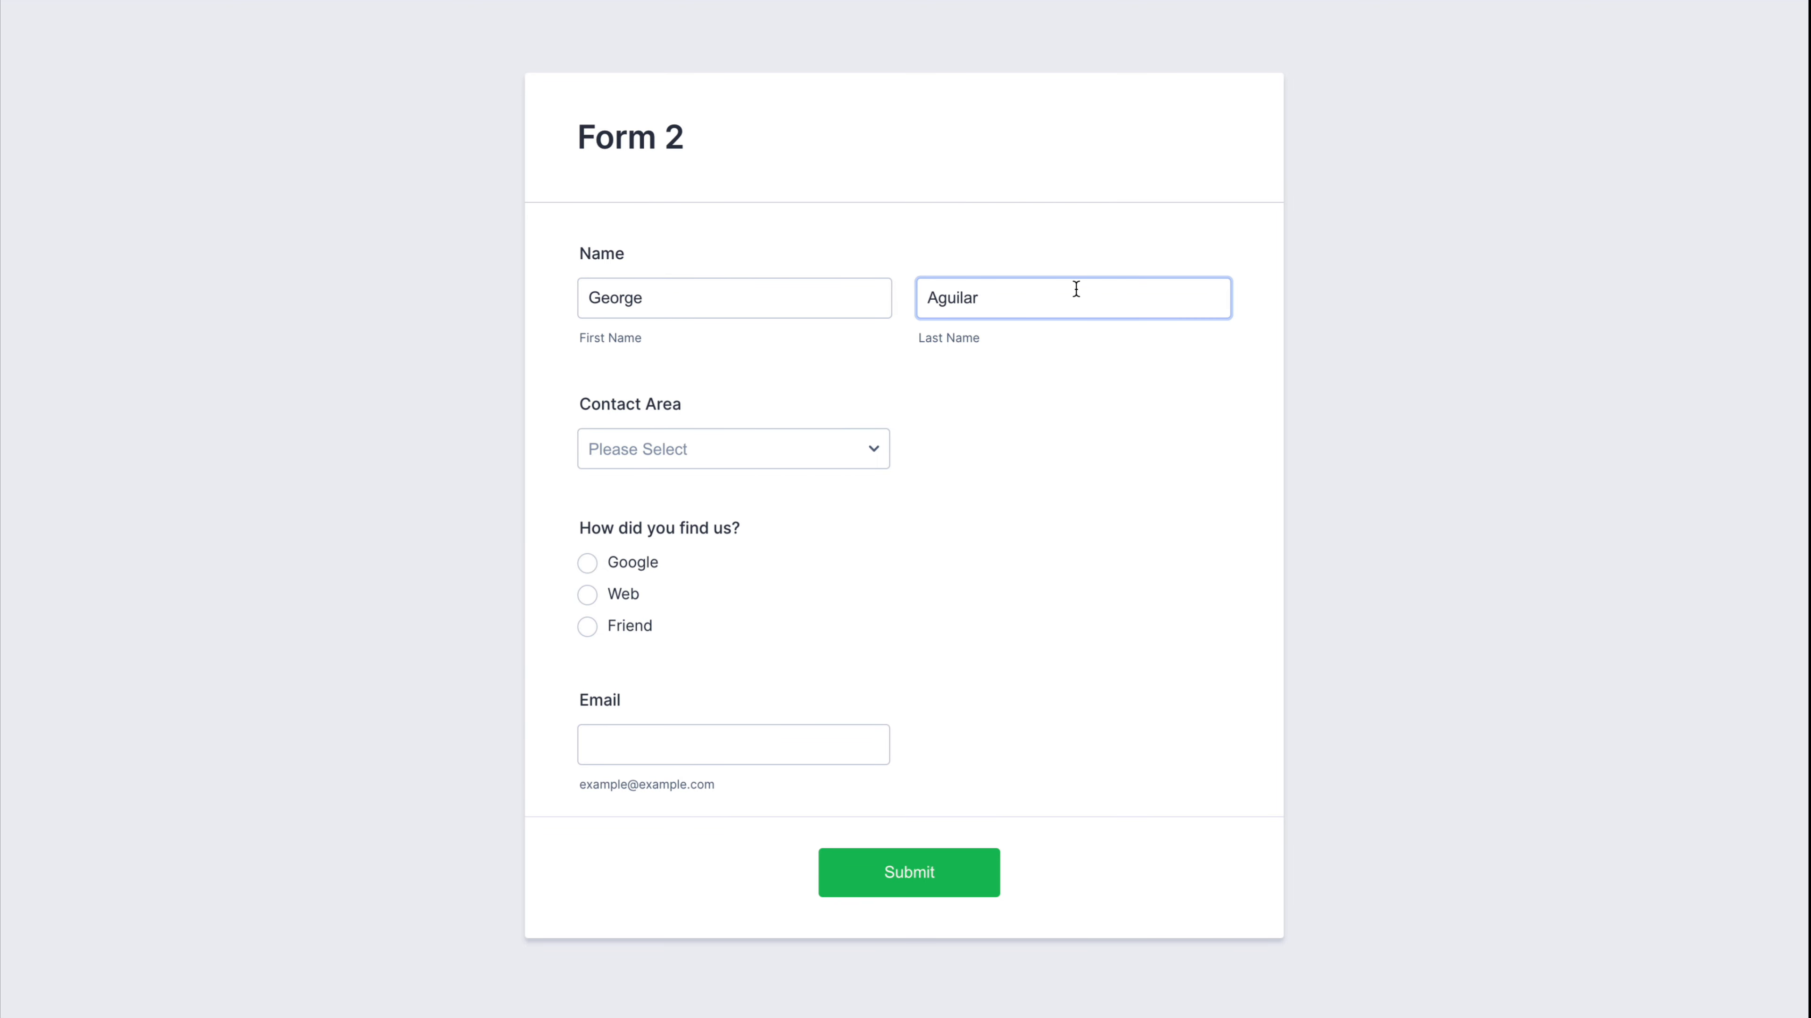
pyautogui.click(945, 435)
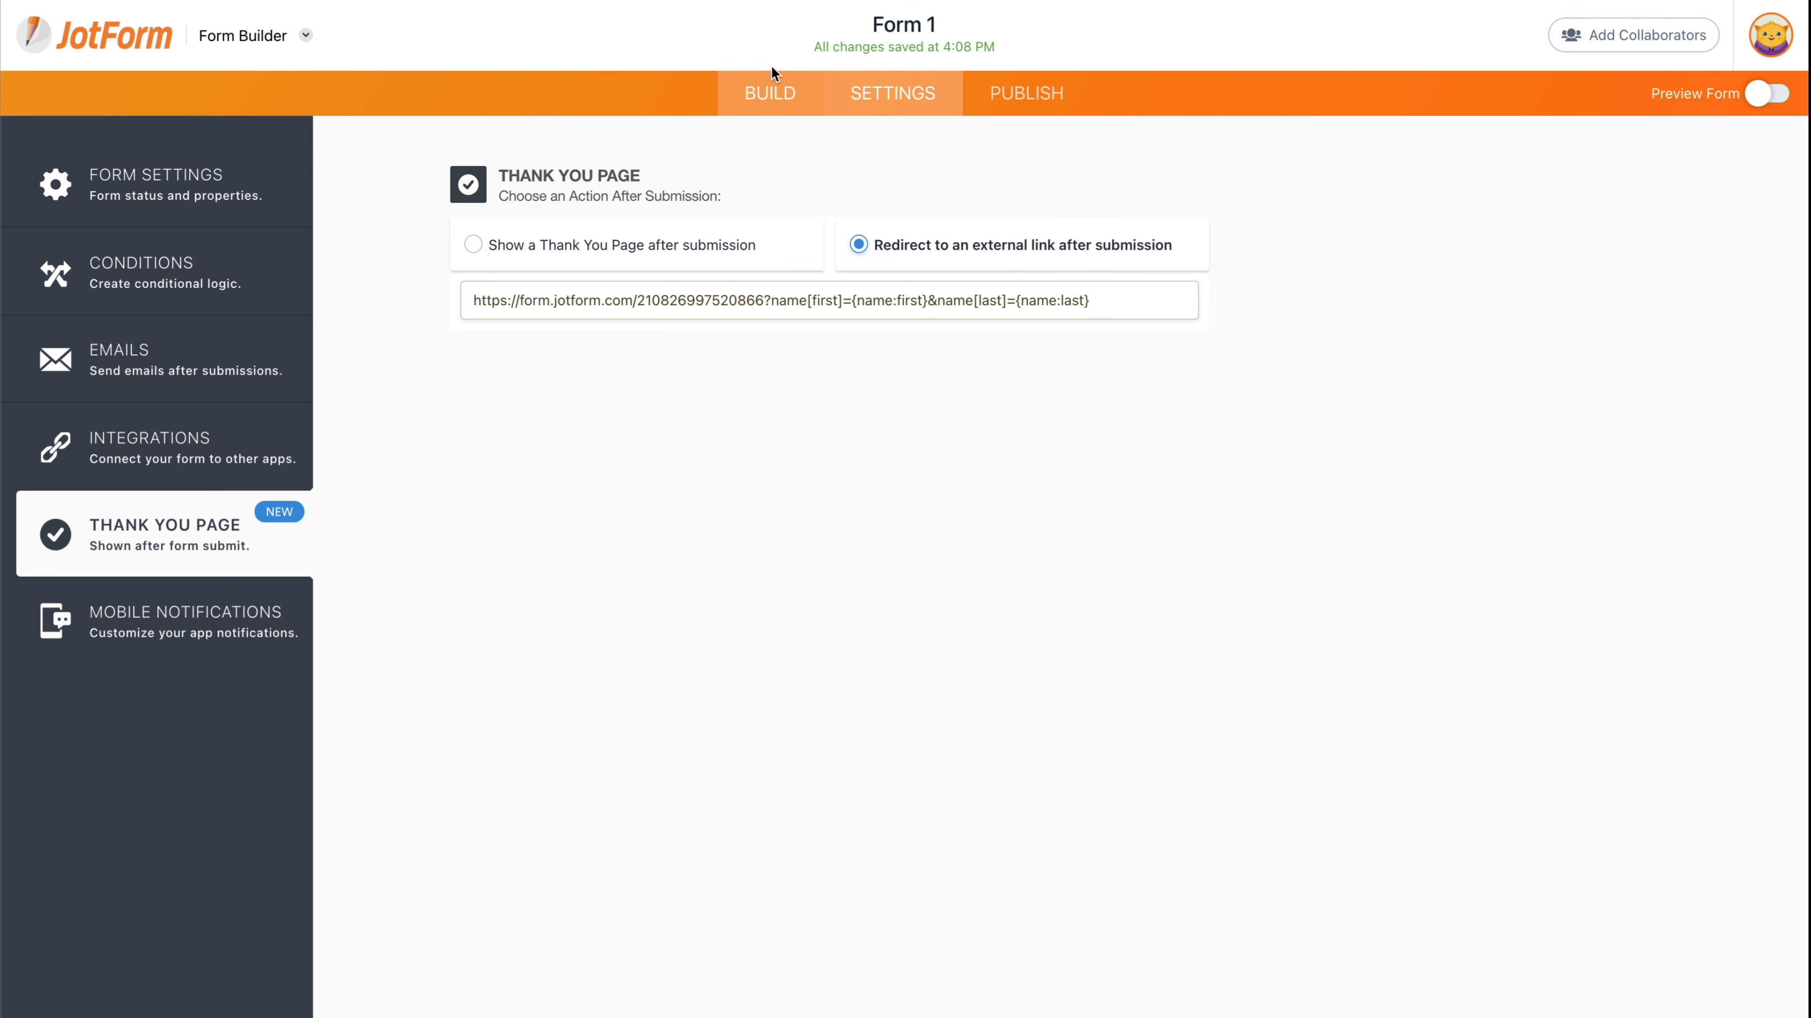
# - Back in the Form 1 builder, open the Contact Area dropdown's properties
pyautogui.click(770, 93)
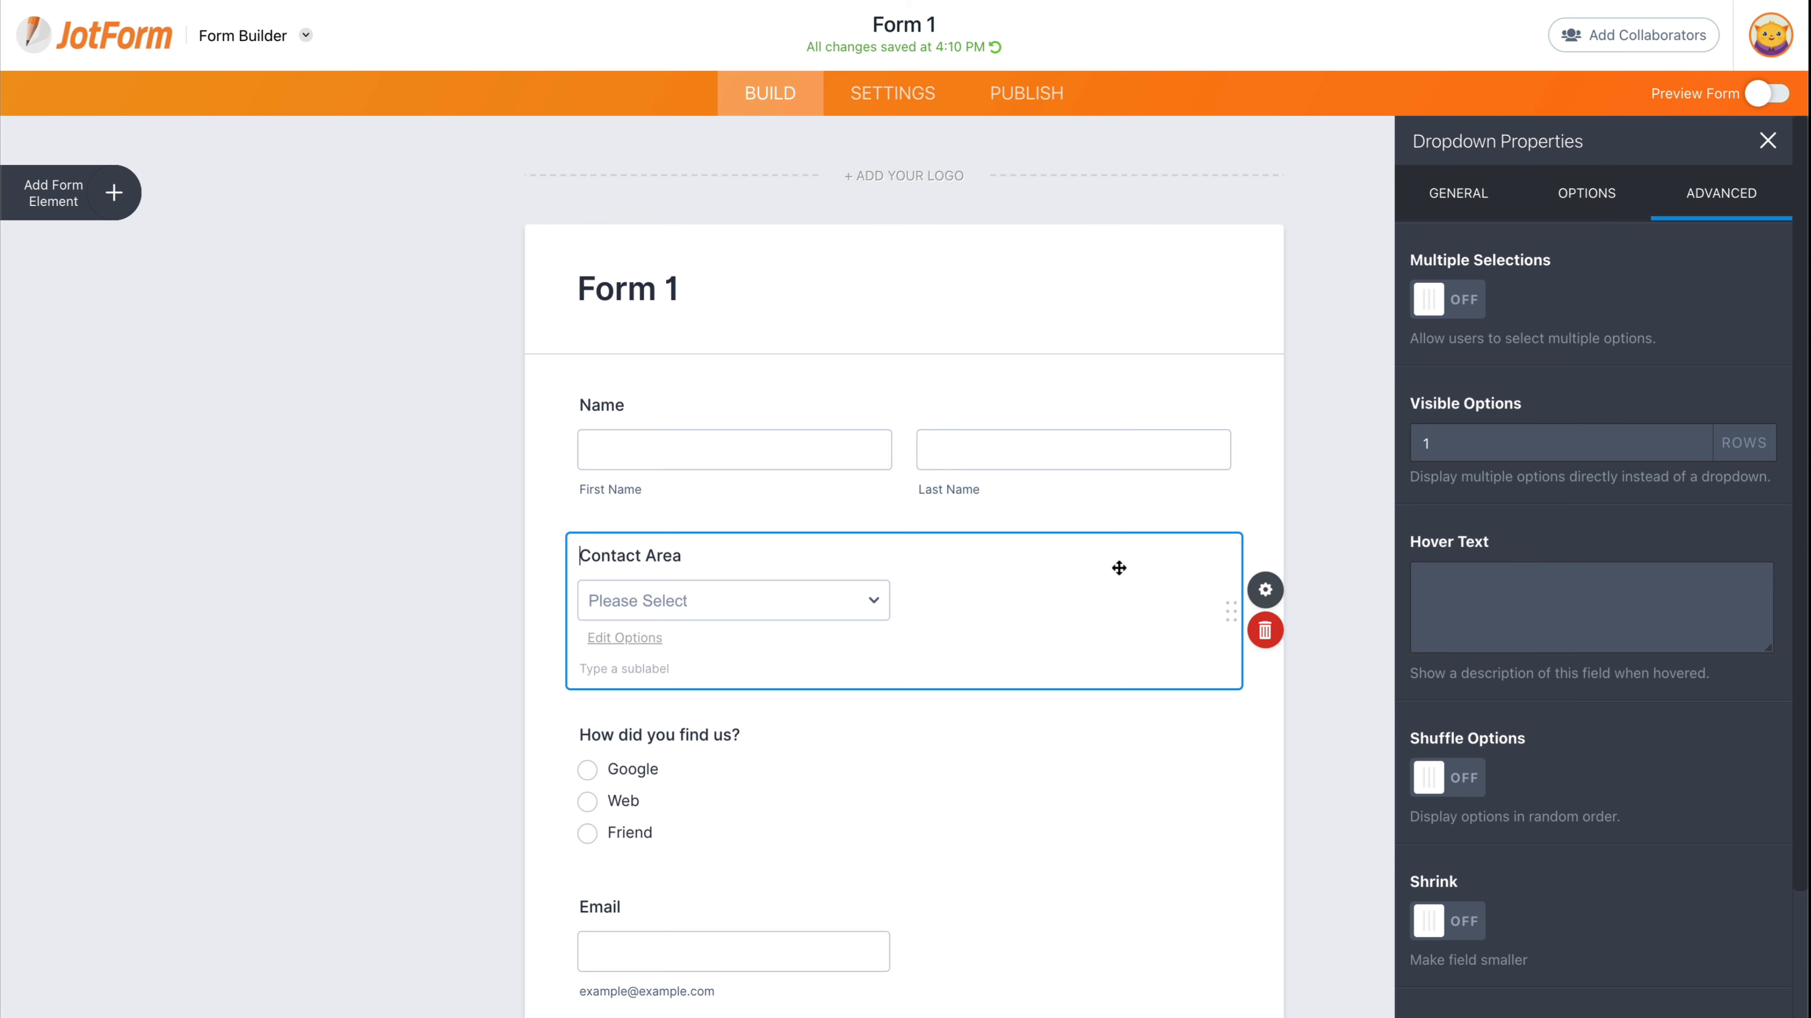
pyautogui.click(1144, 495)
pyautogui.click(1113, 543)
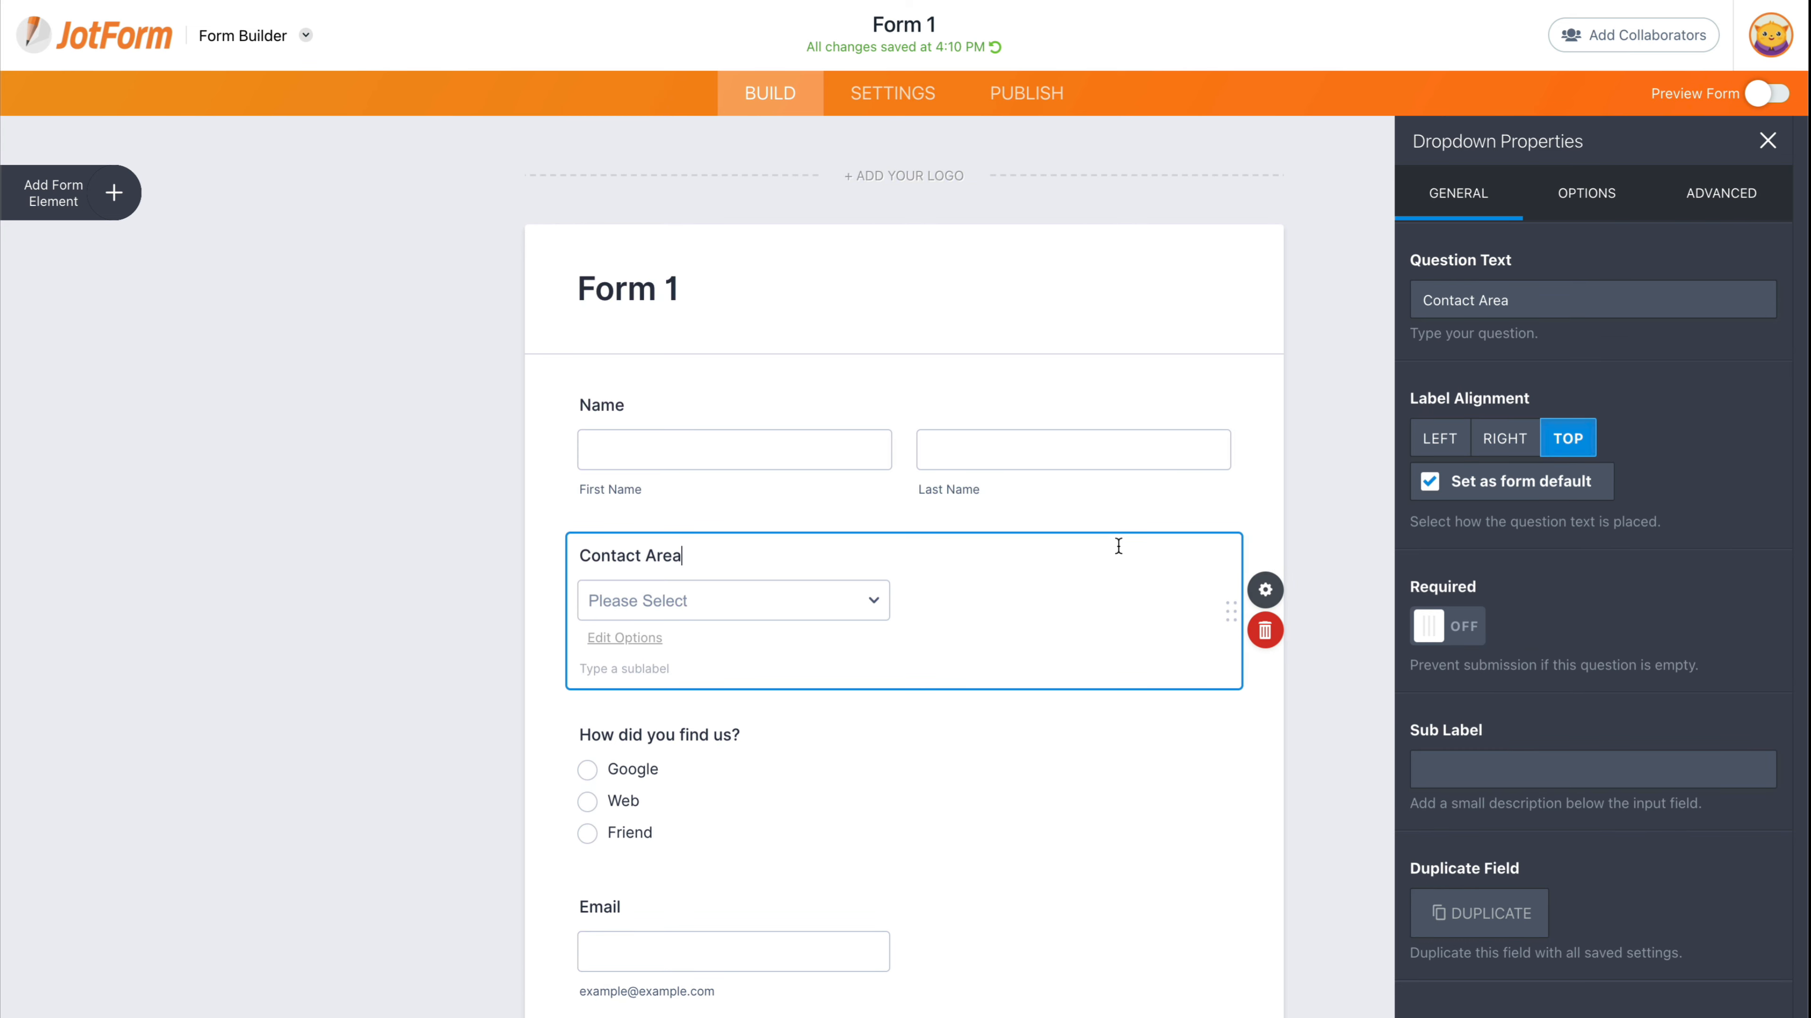
pyautogui.click(1262, 591)
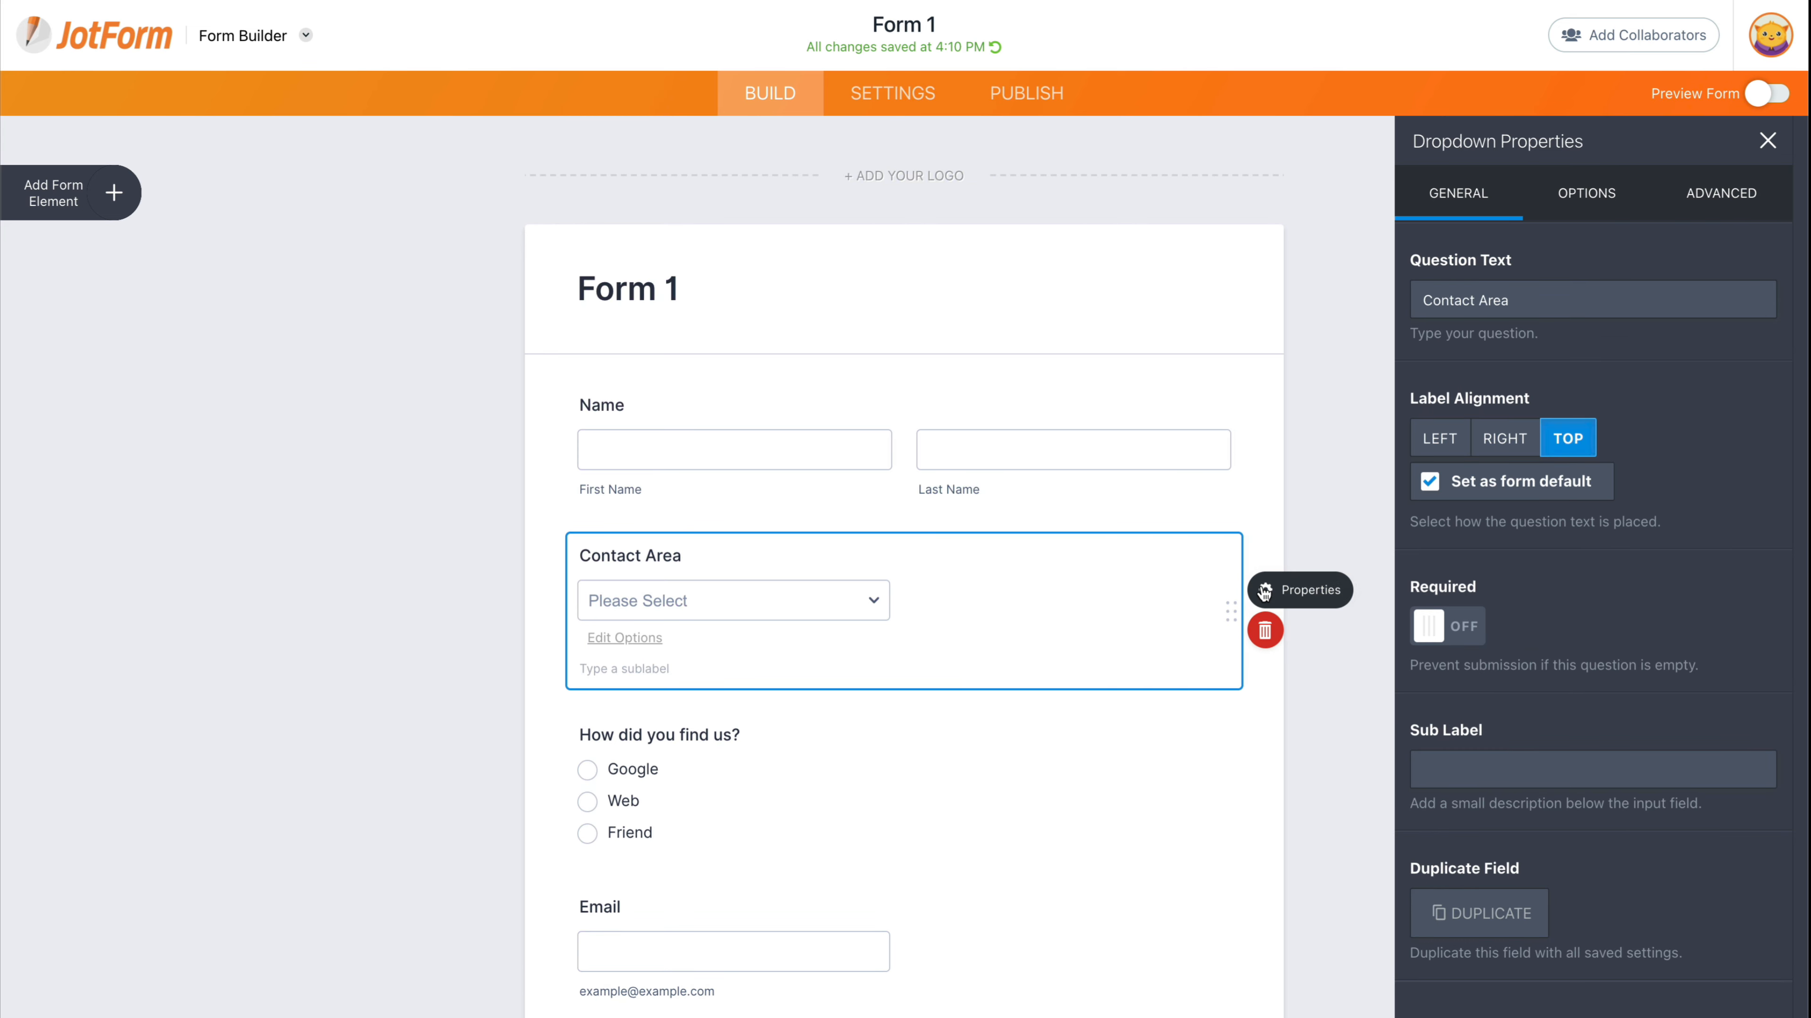
pyautogui.click(1262, 591)
# - Expand Advanced > Field Details and select the unique name contactArea
pyautogui.click(1719, 194)
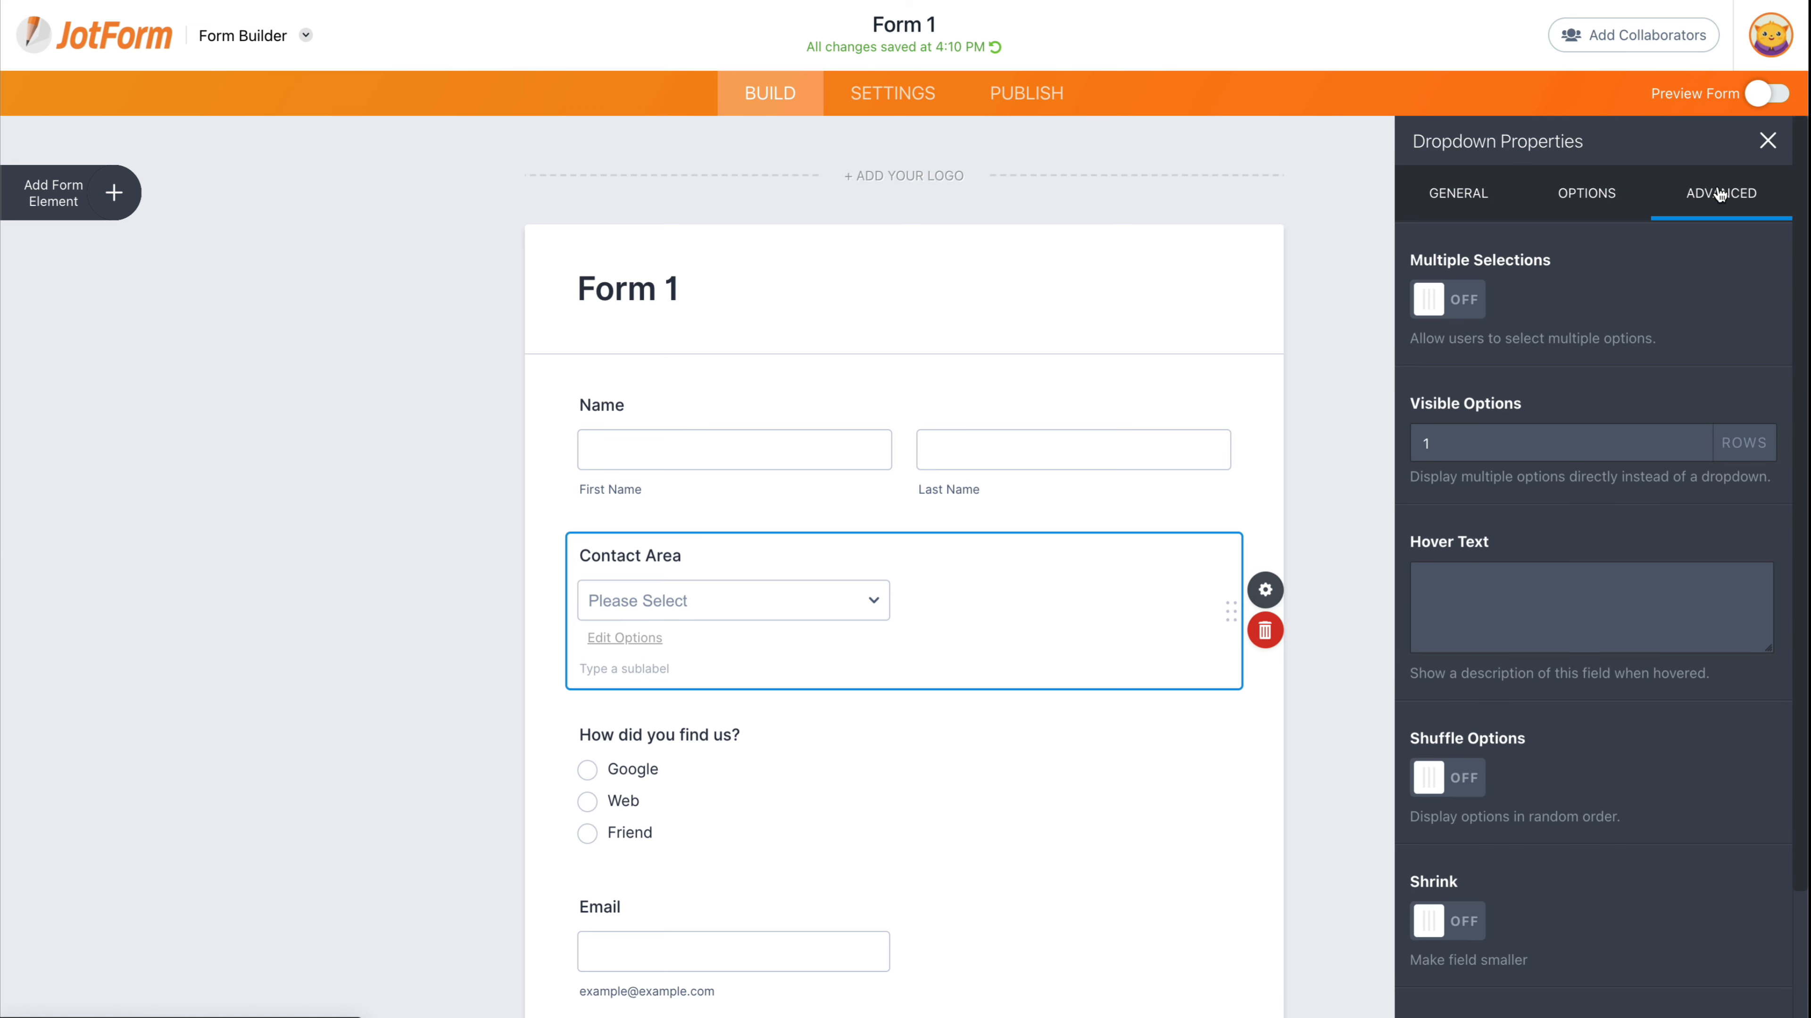
pyautogui.scroll(-3, 1618, 924)
pyautogui.click(1615, 986)
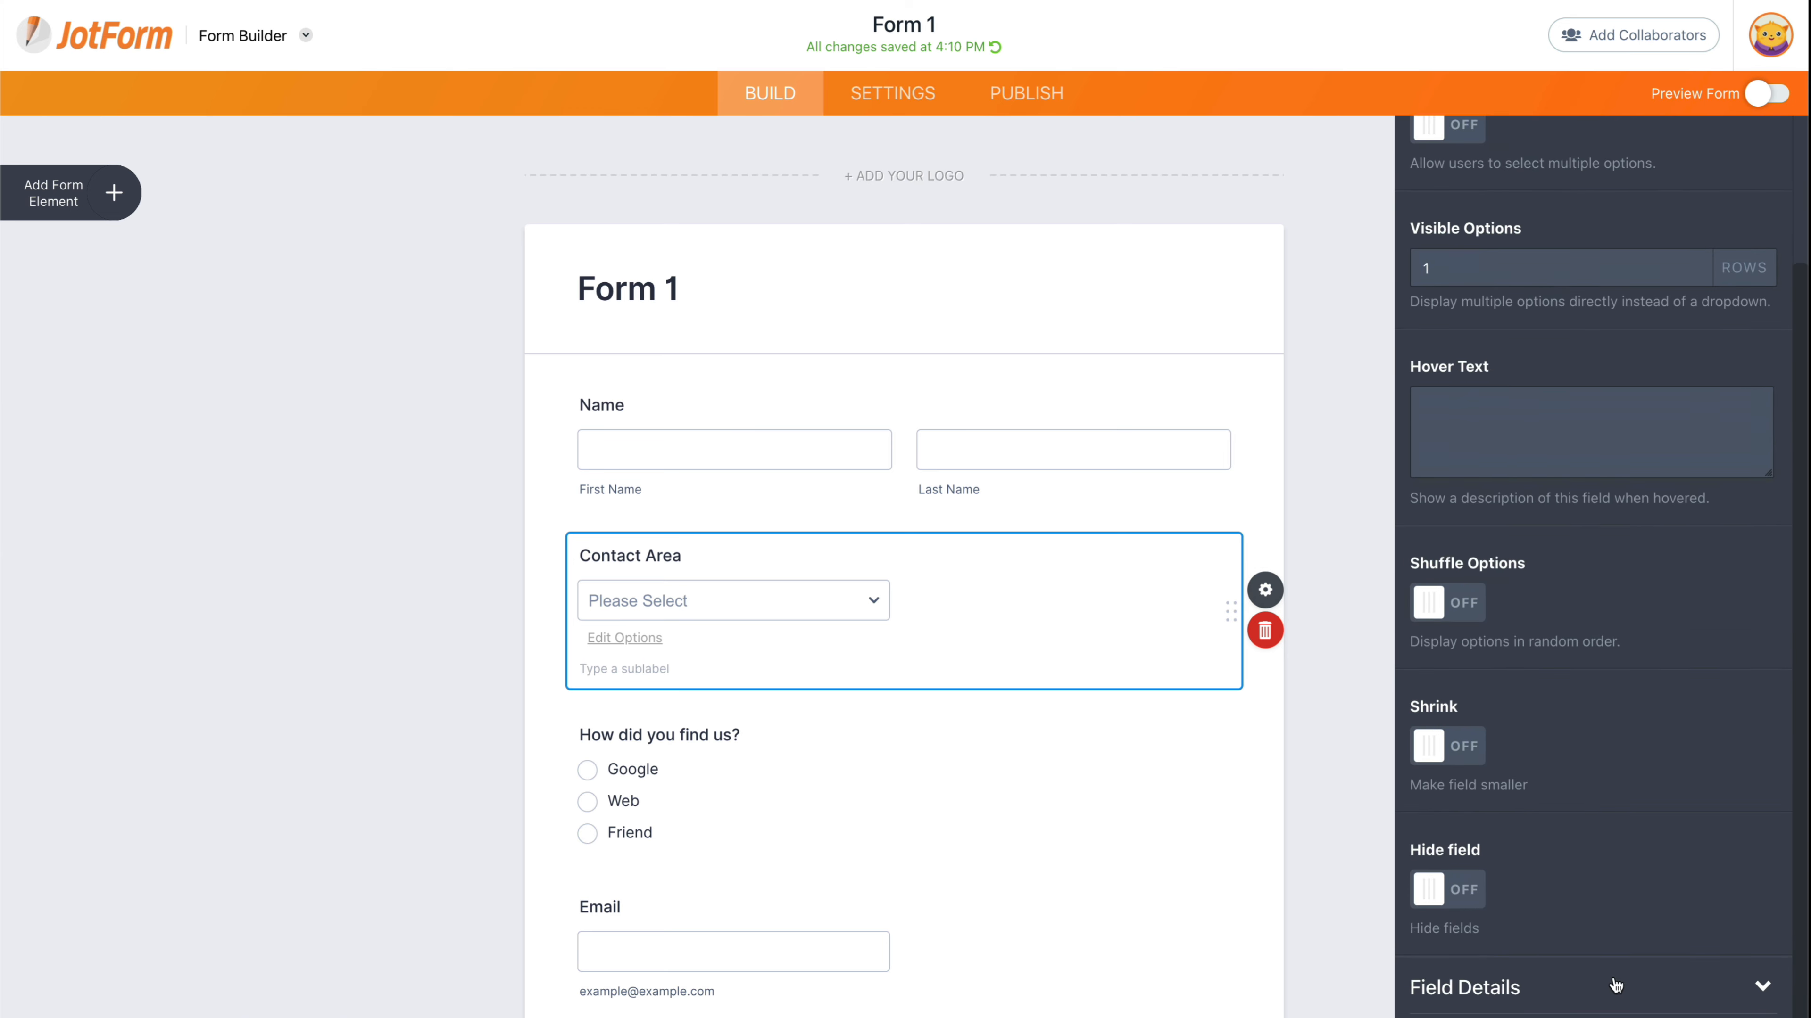
pyautogui.scroll(-3, 1572, 663)
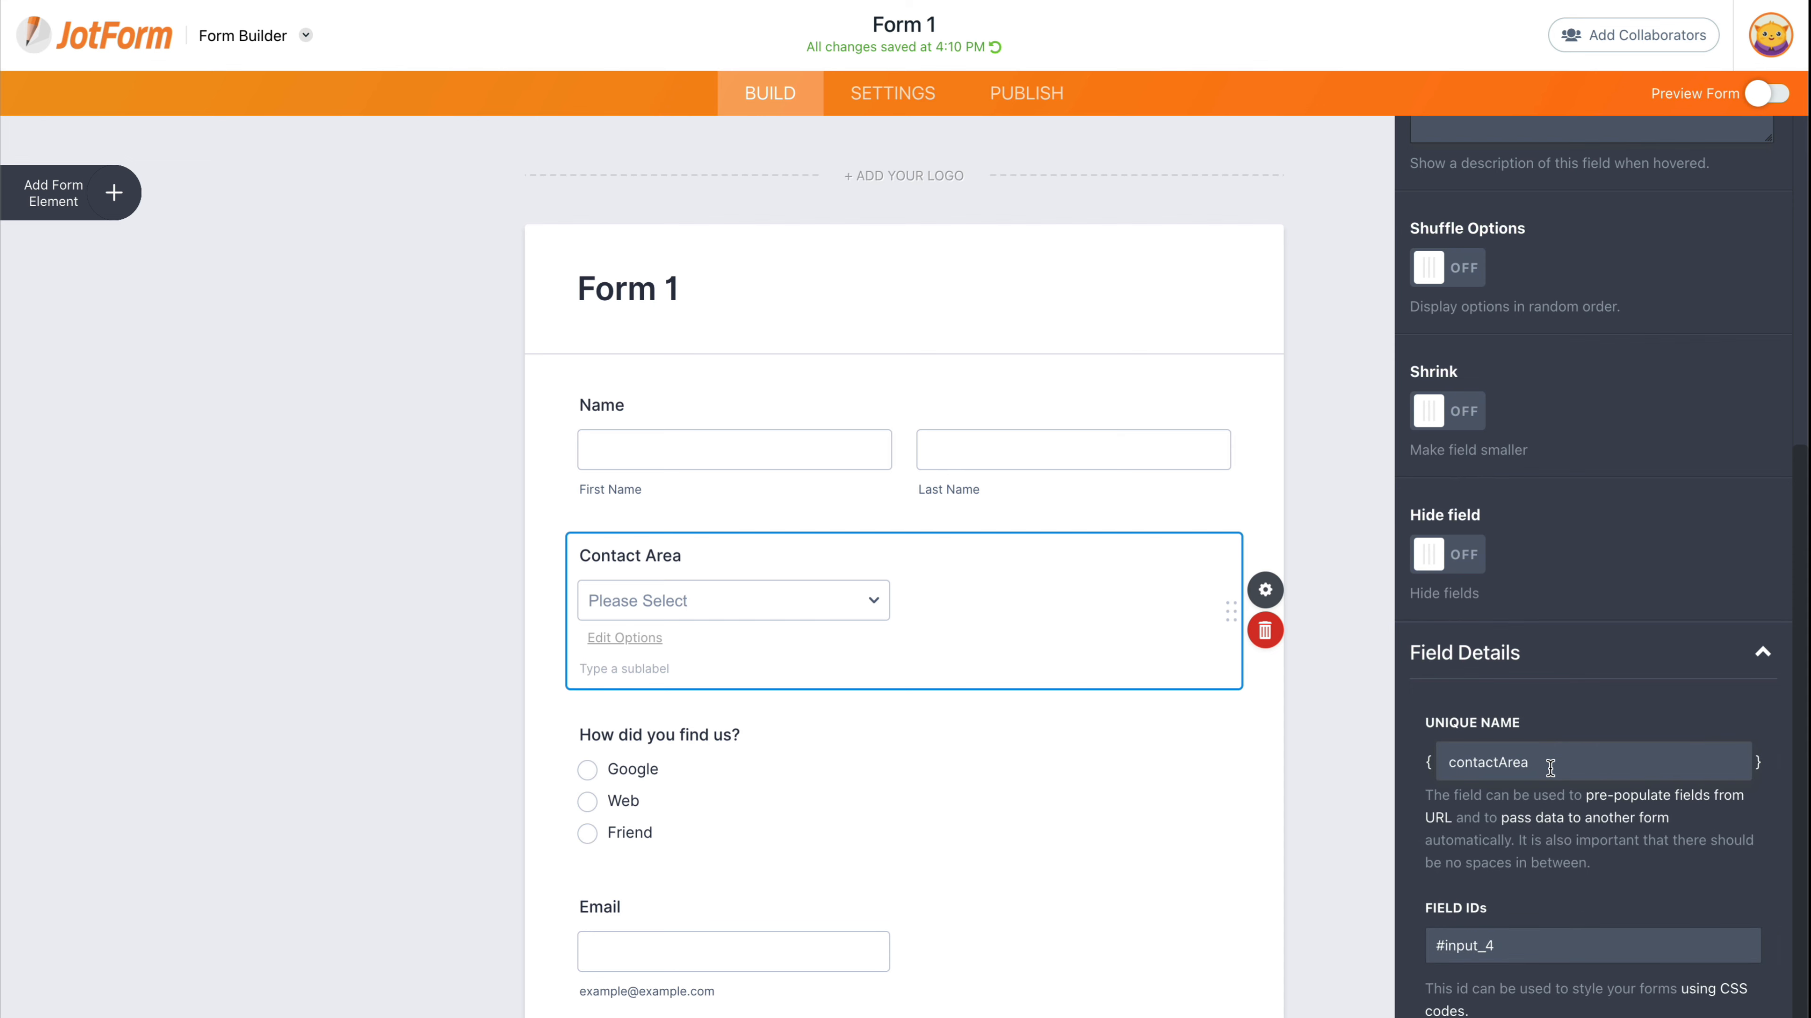
pyautogui.moveTo(1550, 768); pyautogui.dragTo(1453, 765)
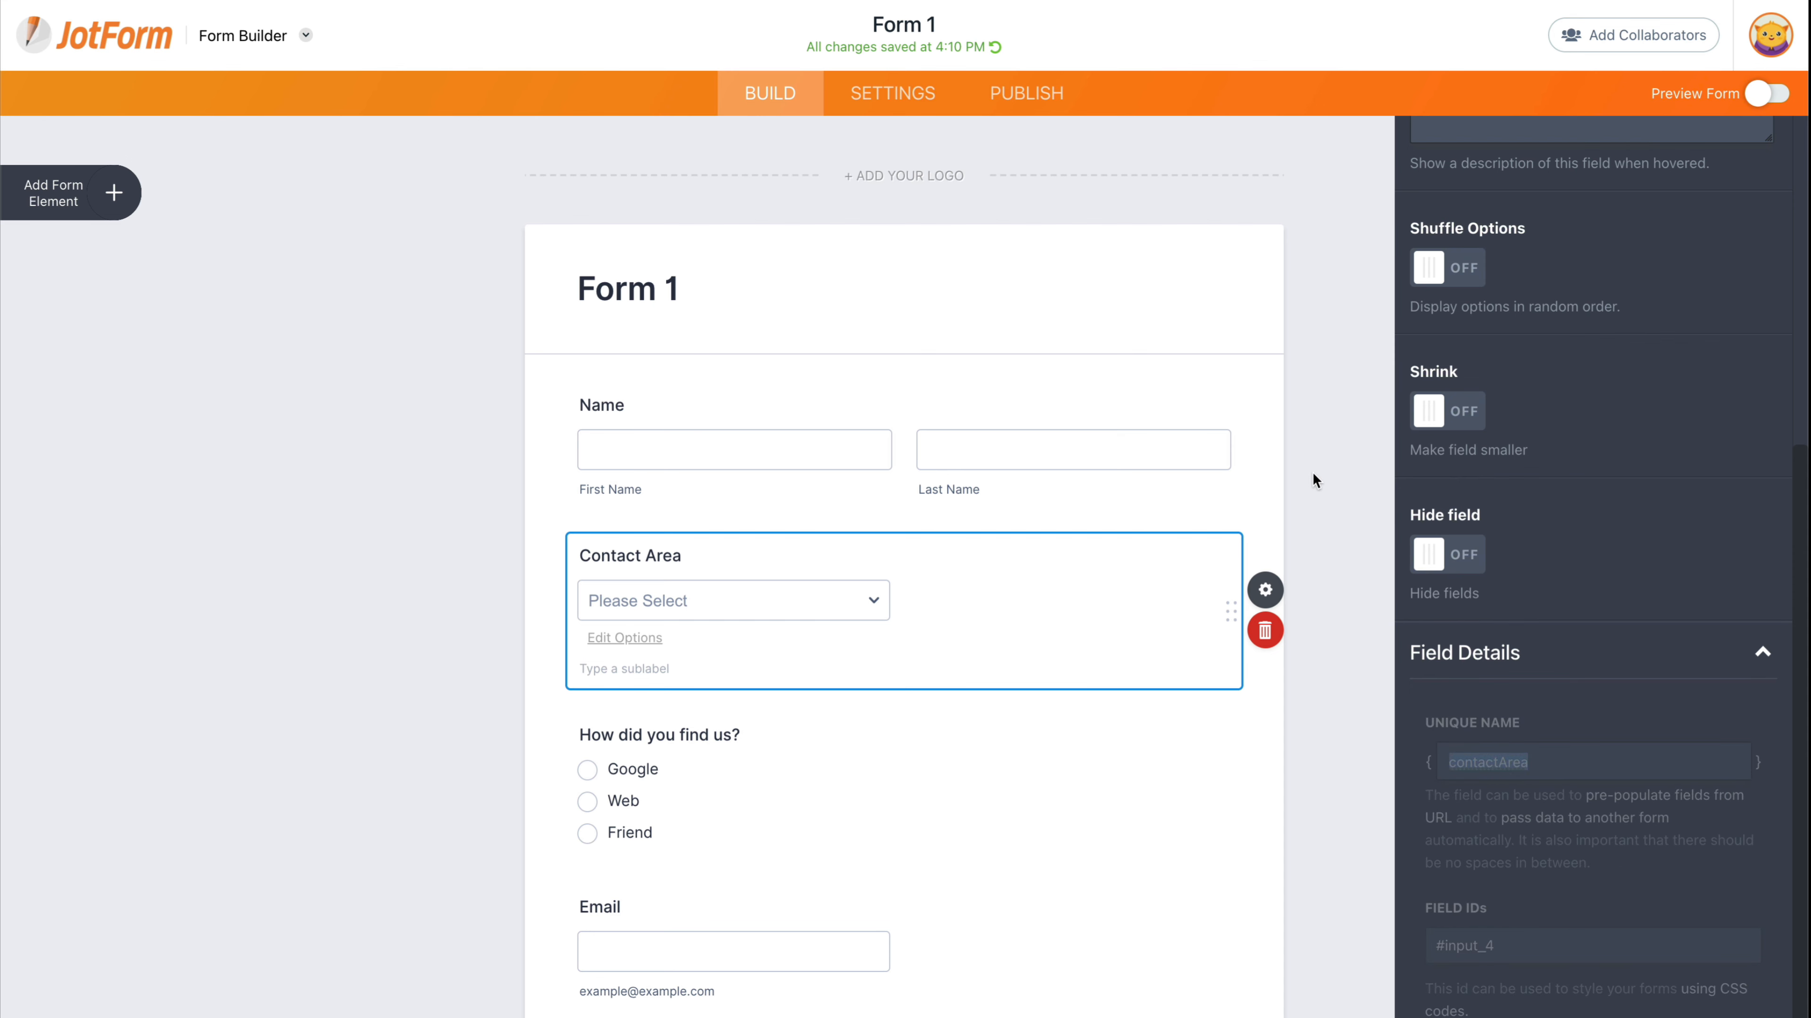
# - Open Autoresponder 1 for editing from Form 1's email settings
pyautogui.click(896, 105)
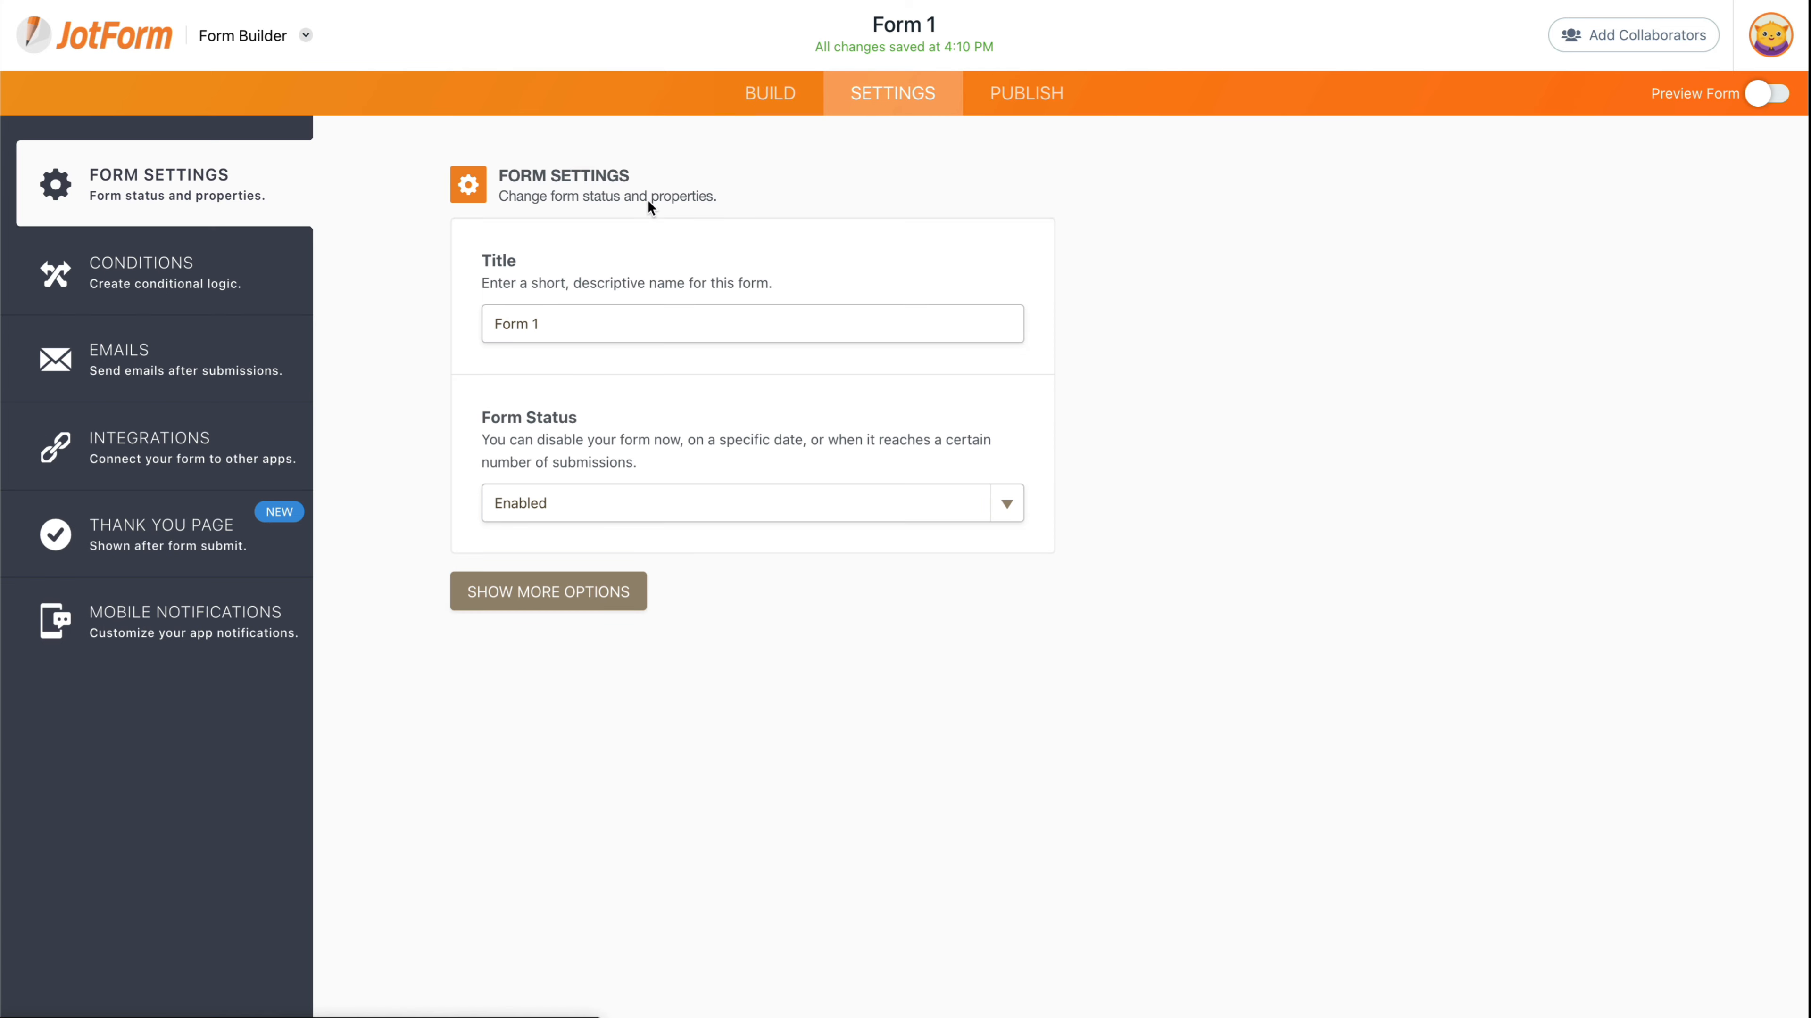
pyautogui.click(208, 365)
pyautogui.moveTo(1058, 378)
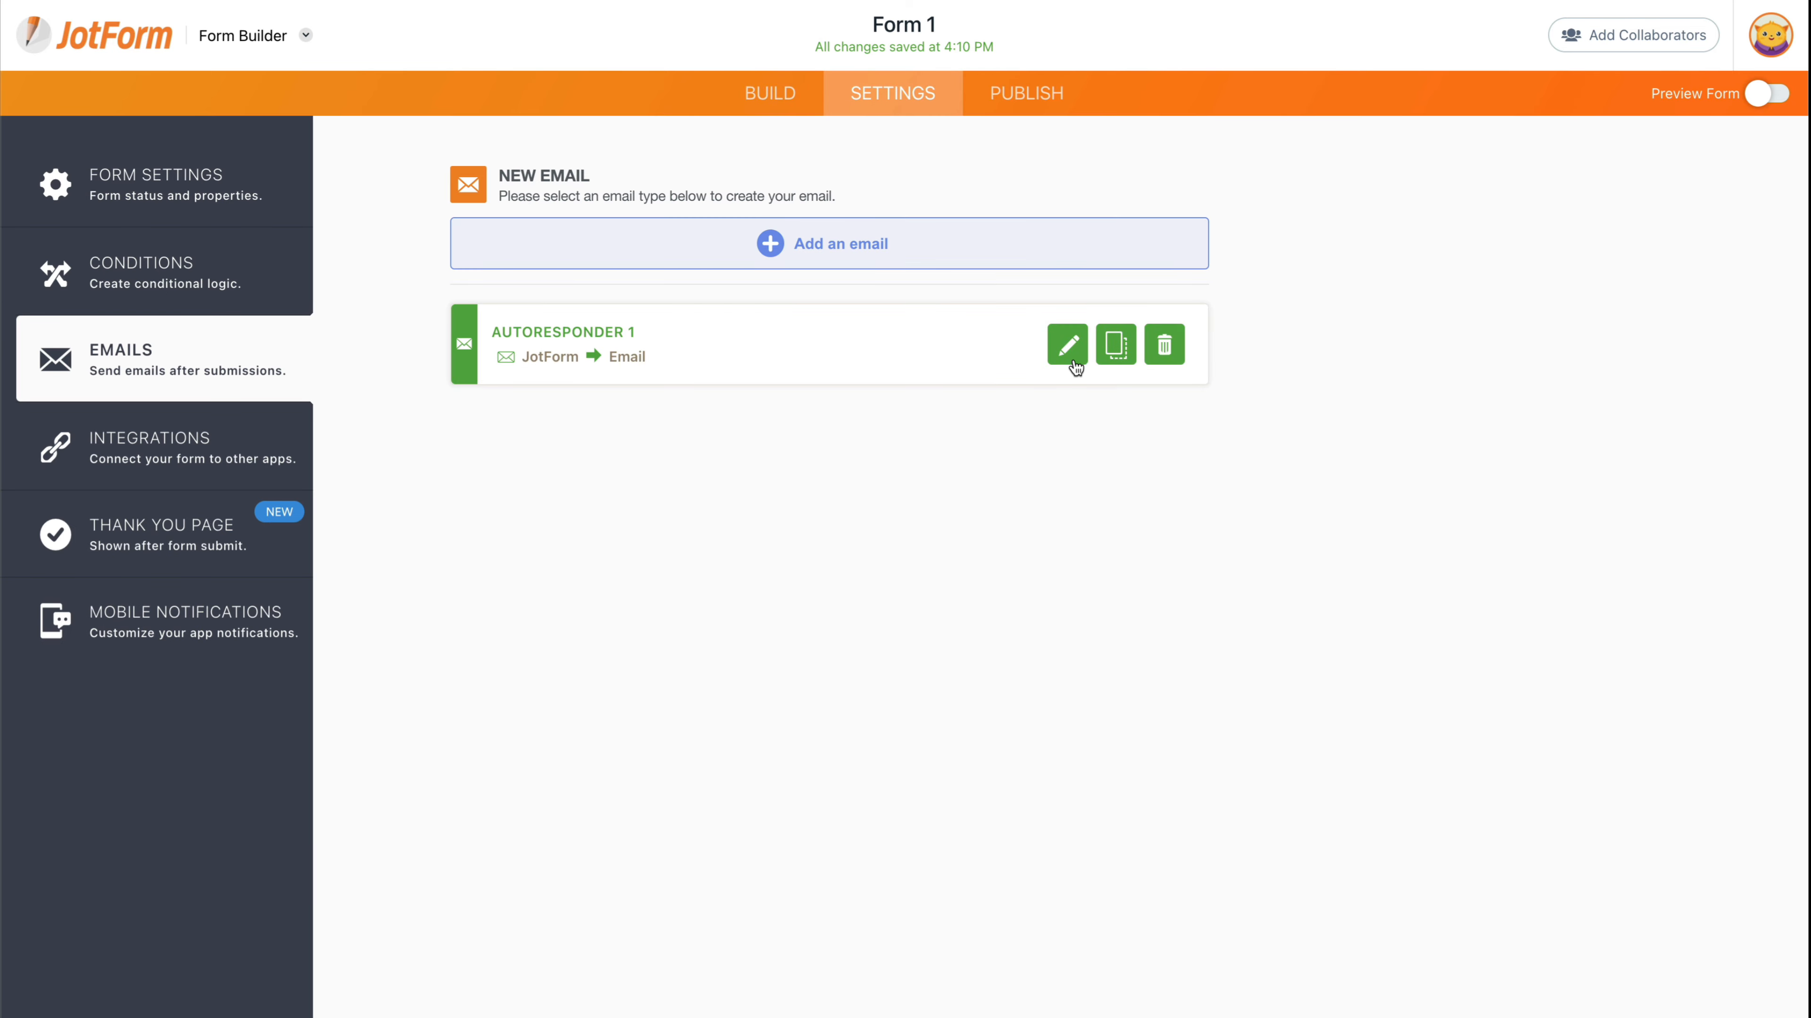
pyautogui.click(1067, 347)
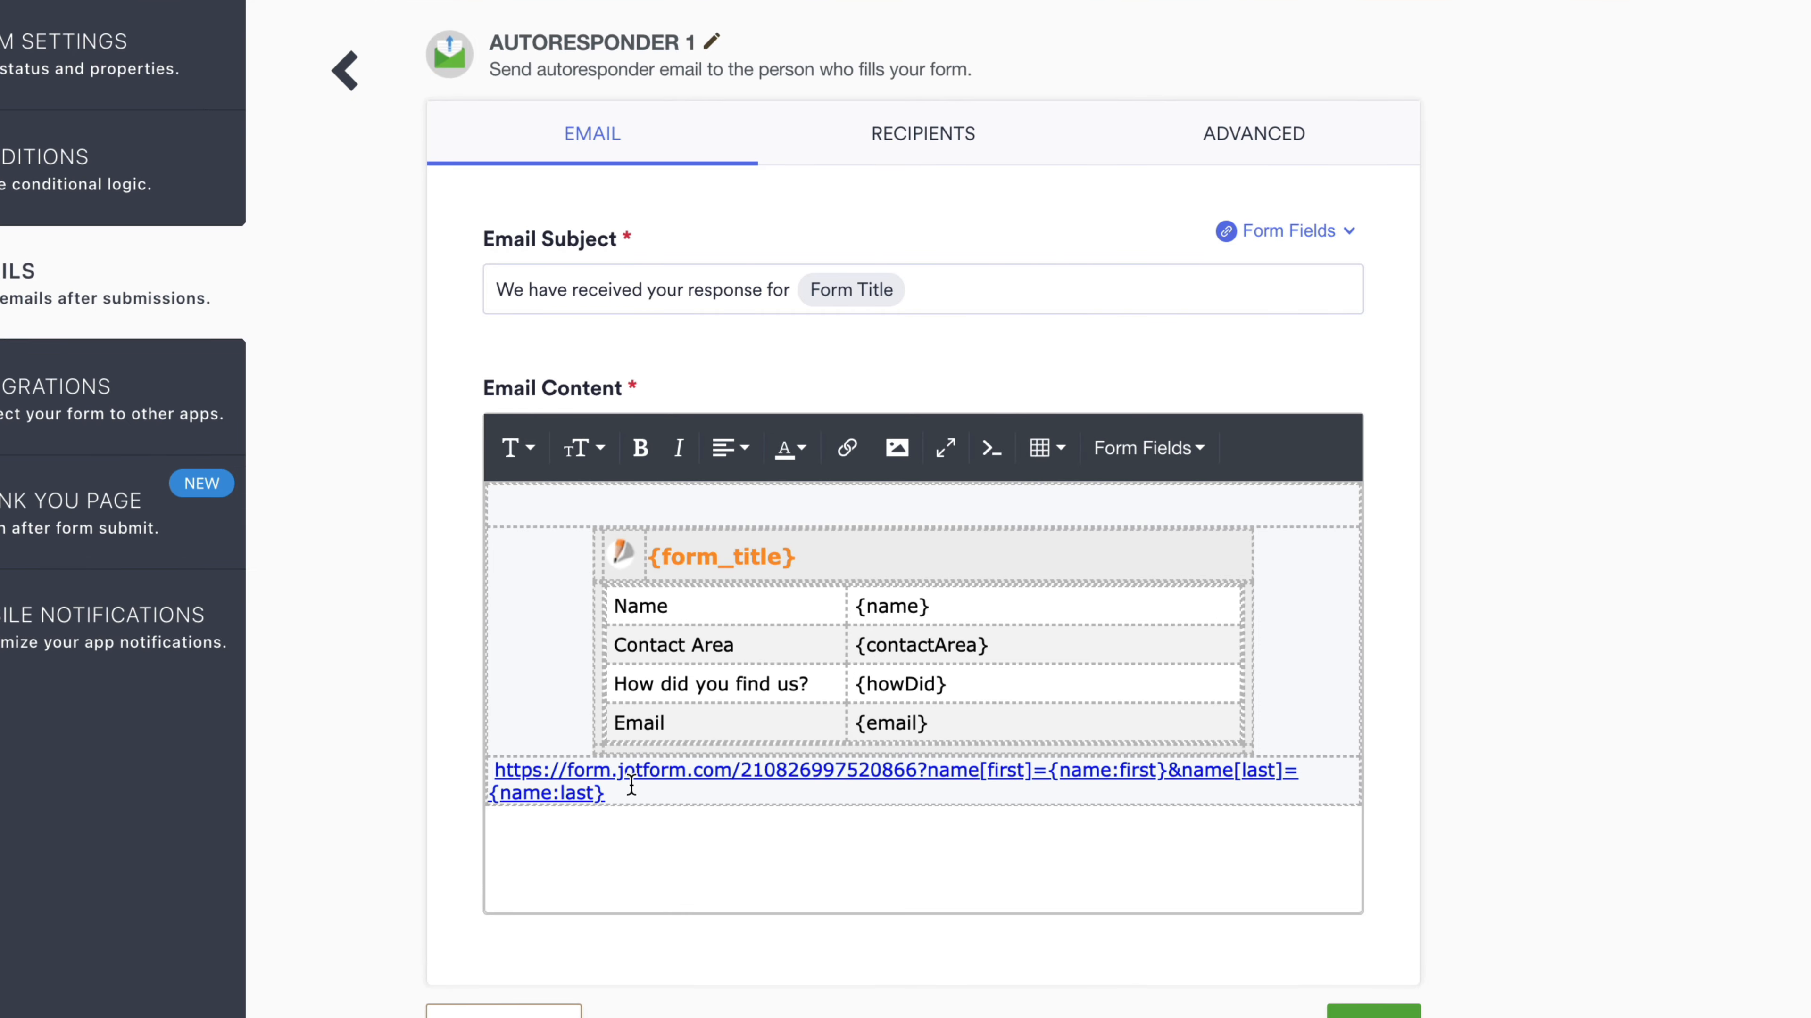
# - Append &contactArea={contactArea}& after {name:last} in the Form 2 URL
pyautogui.click(636, 793)
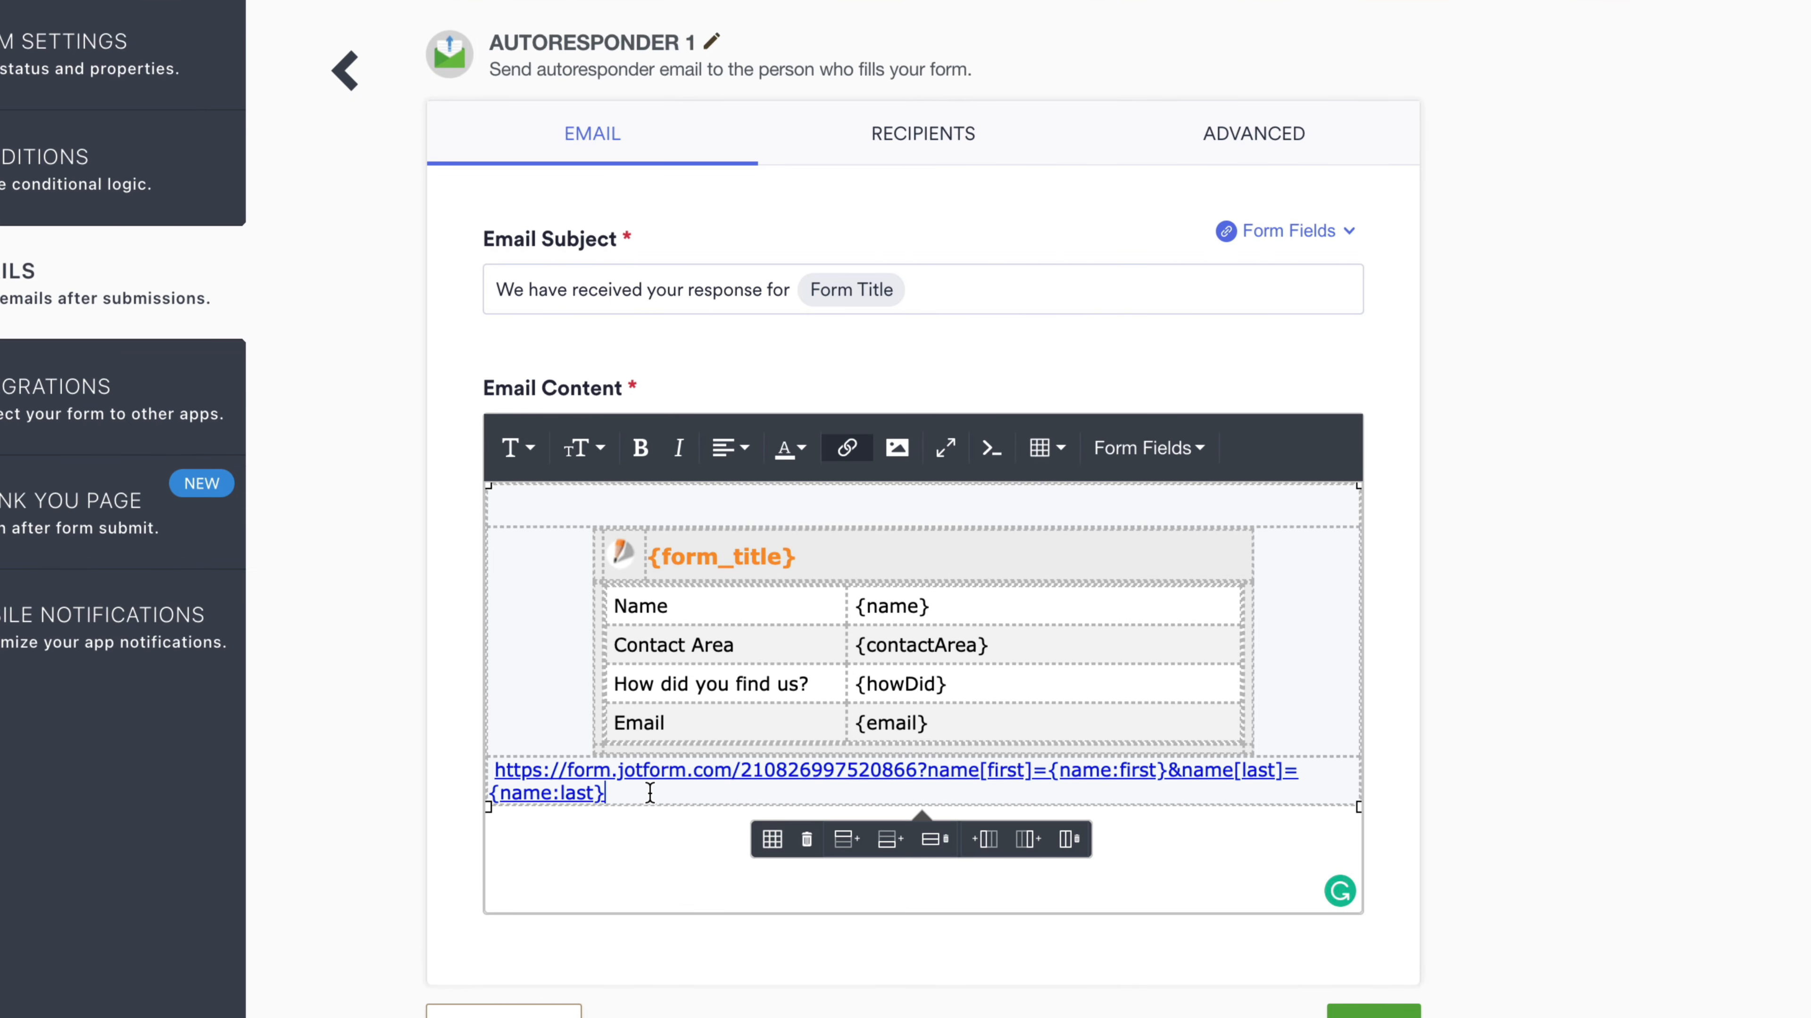
pyautogui.write('&')
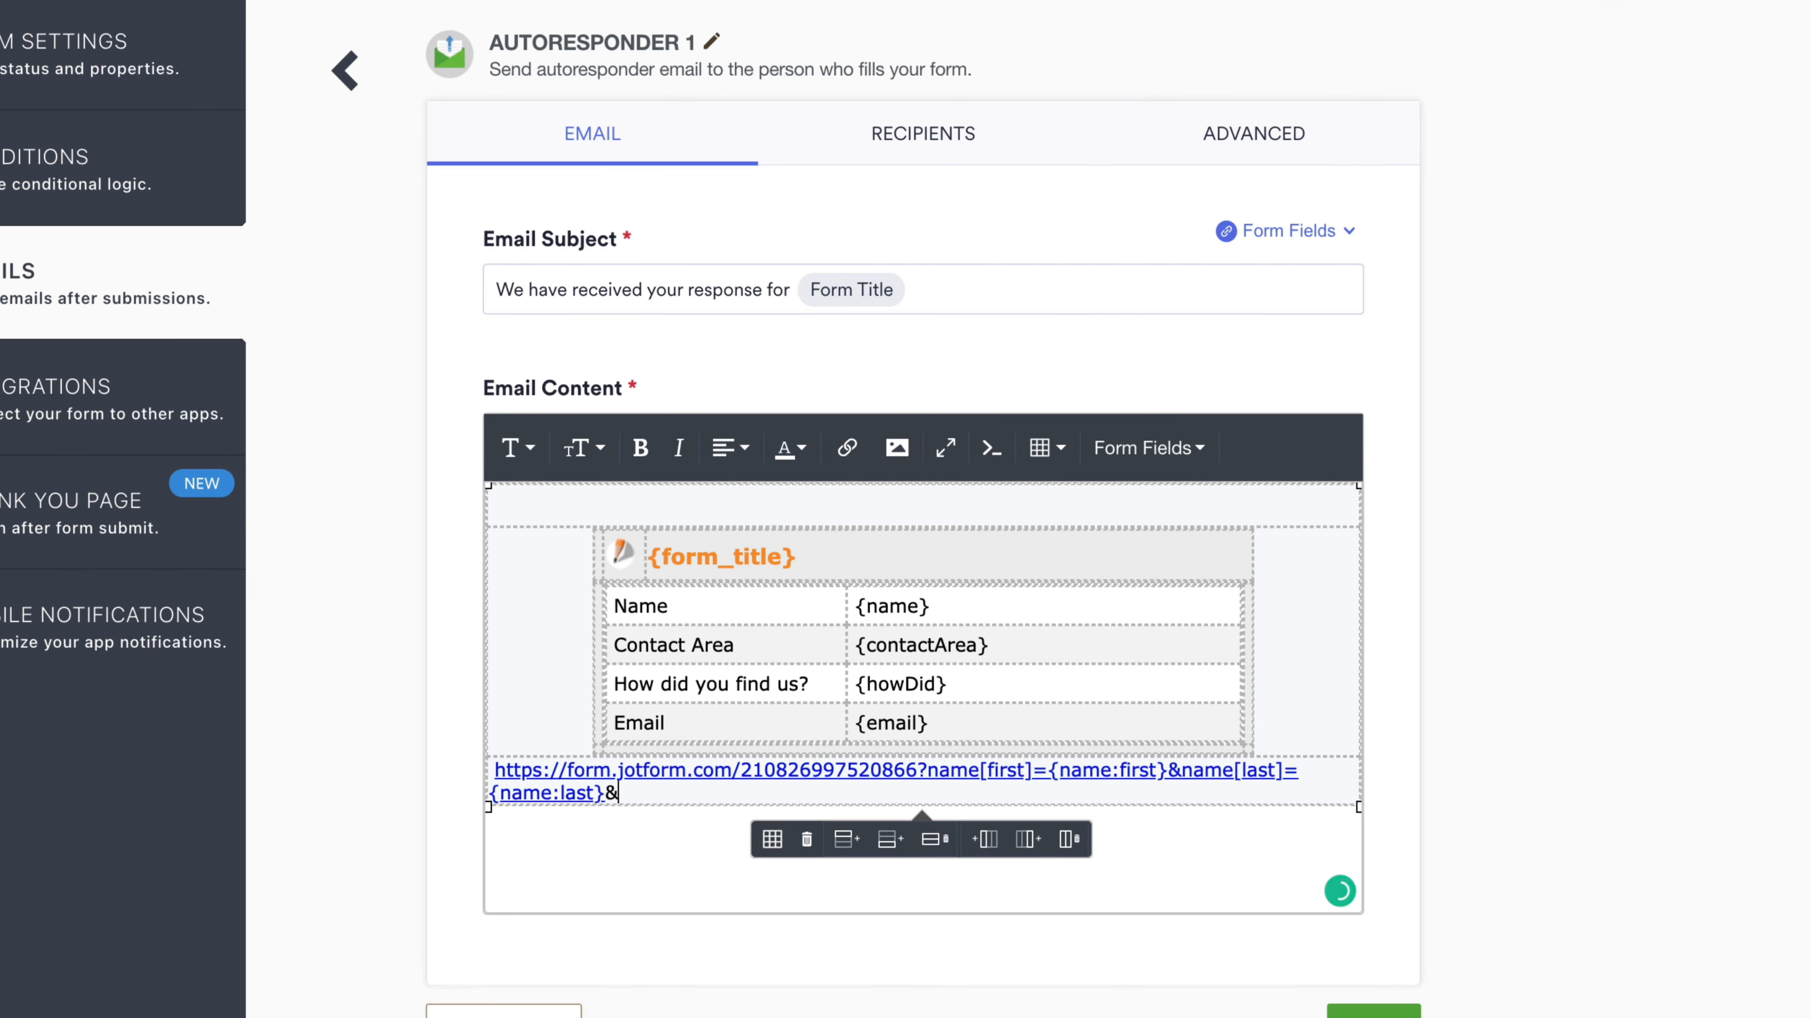
pyautogui.write('contactArea={contactArea')
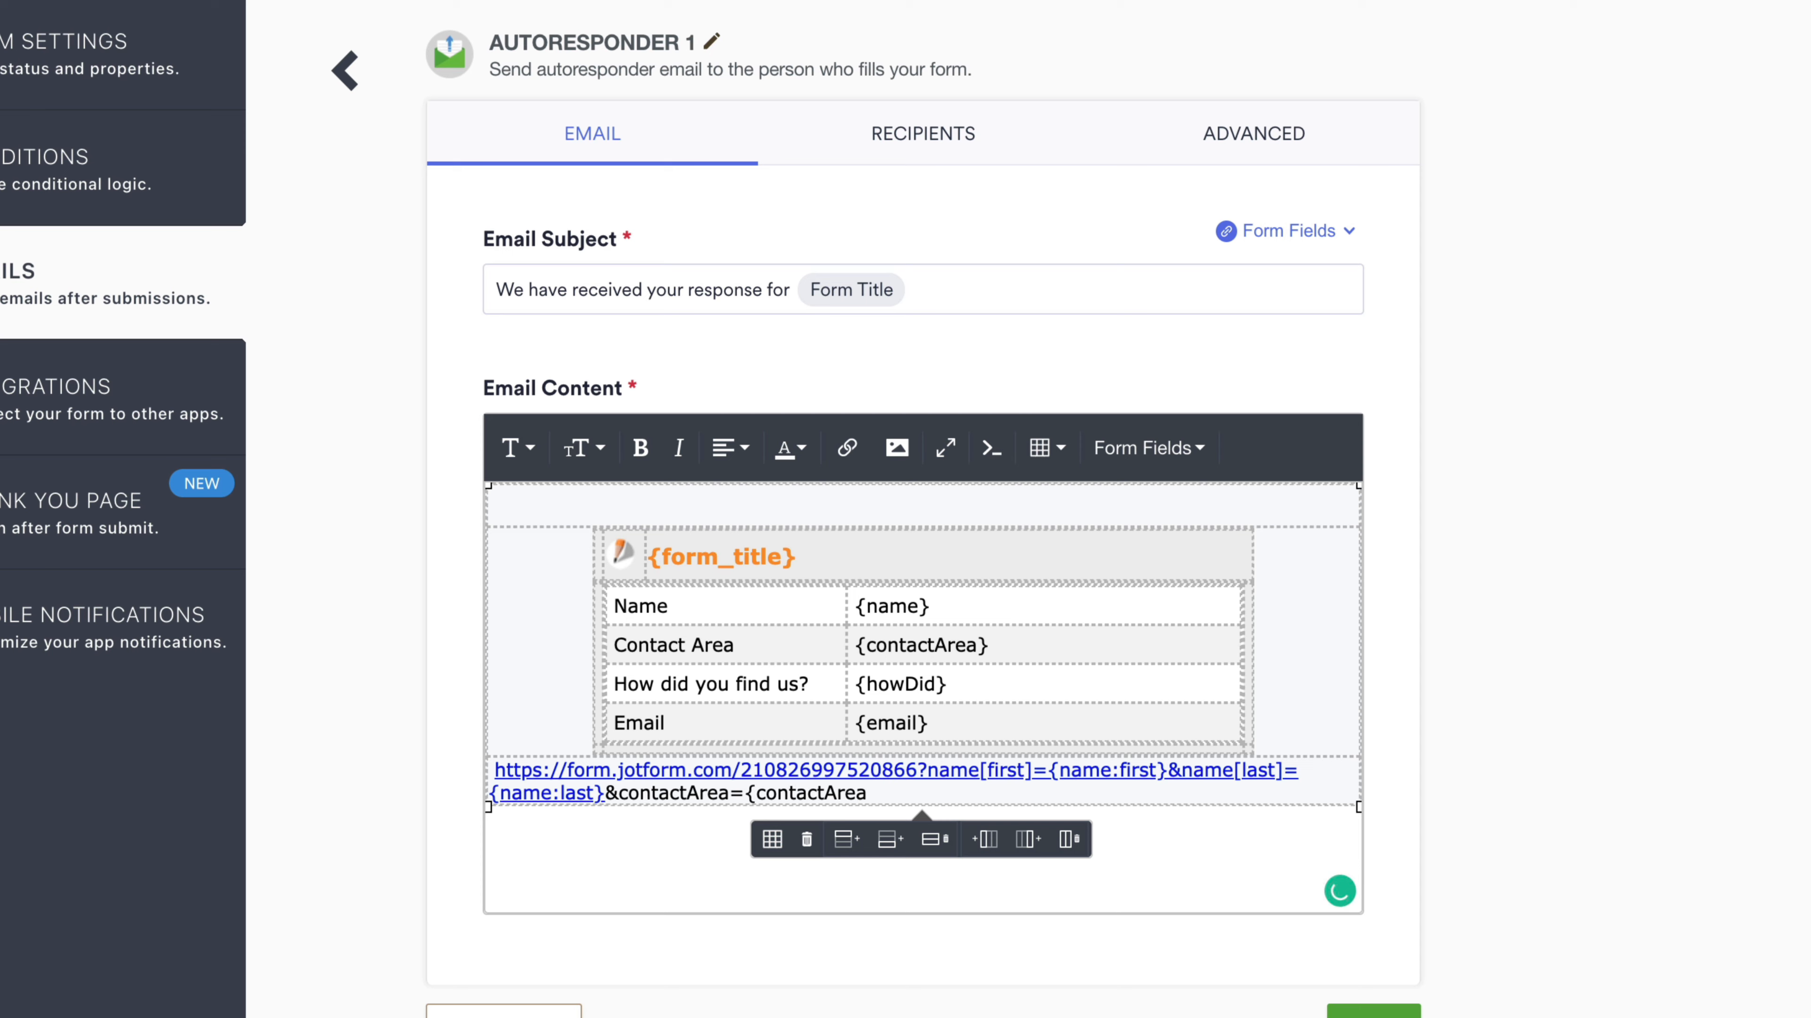
pyautogui.write('}')
pyautogui.moveTo(756, 793); pyautogui.dragTo(867, 795)
pyautogui.click(868, 794)
pyautogui.click(909, 798)
pyautogui.write('&')
# - Append howDid={howDid}&email={email} to the URL, copying howDid from the summary table
pyautogui.moveTo(866, 686); pyautogui.dragTo(945, 686)
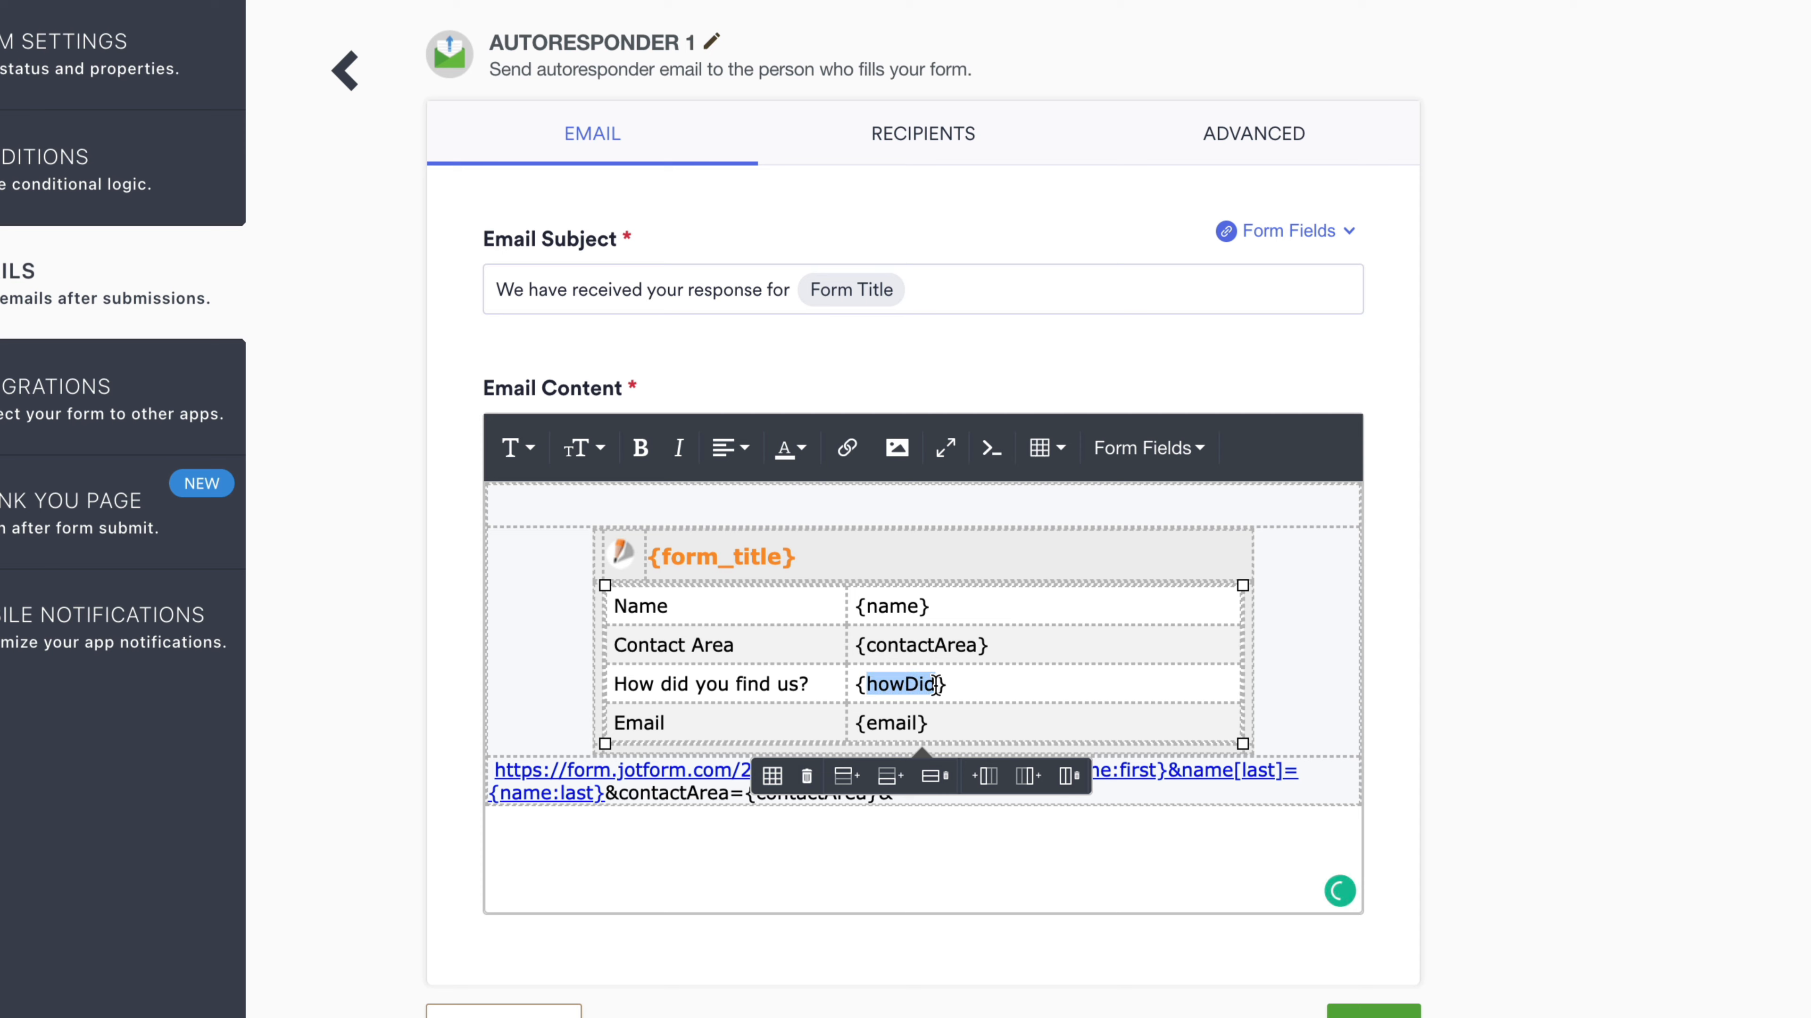
pyautogui.hotkey('ctrl', 'c')
pyautogui.click(923, 797)
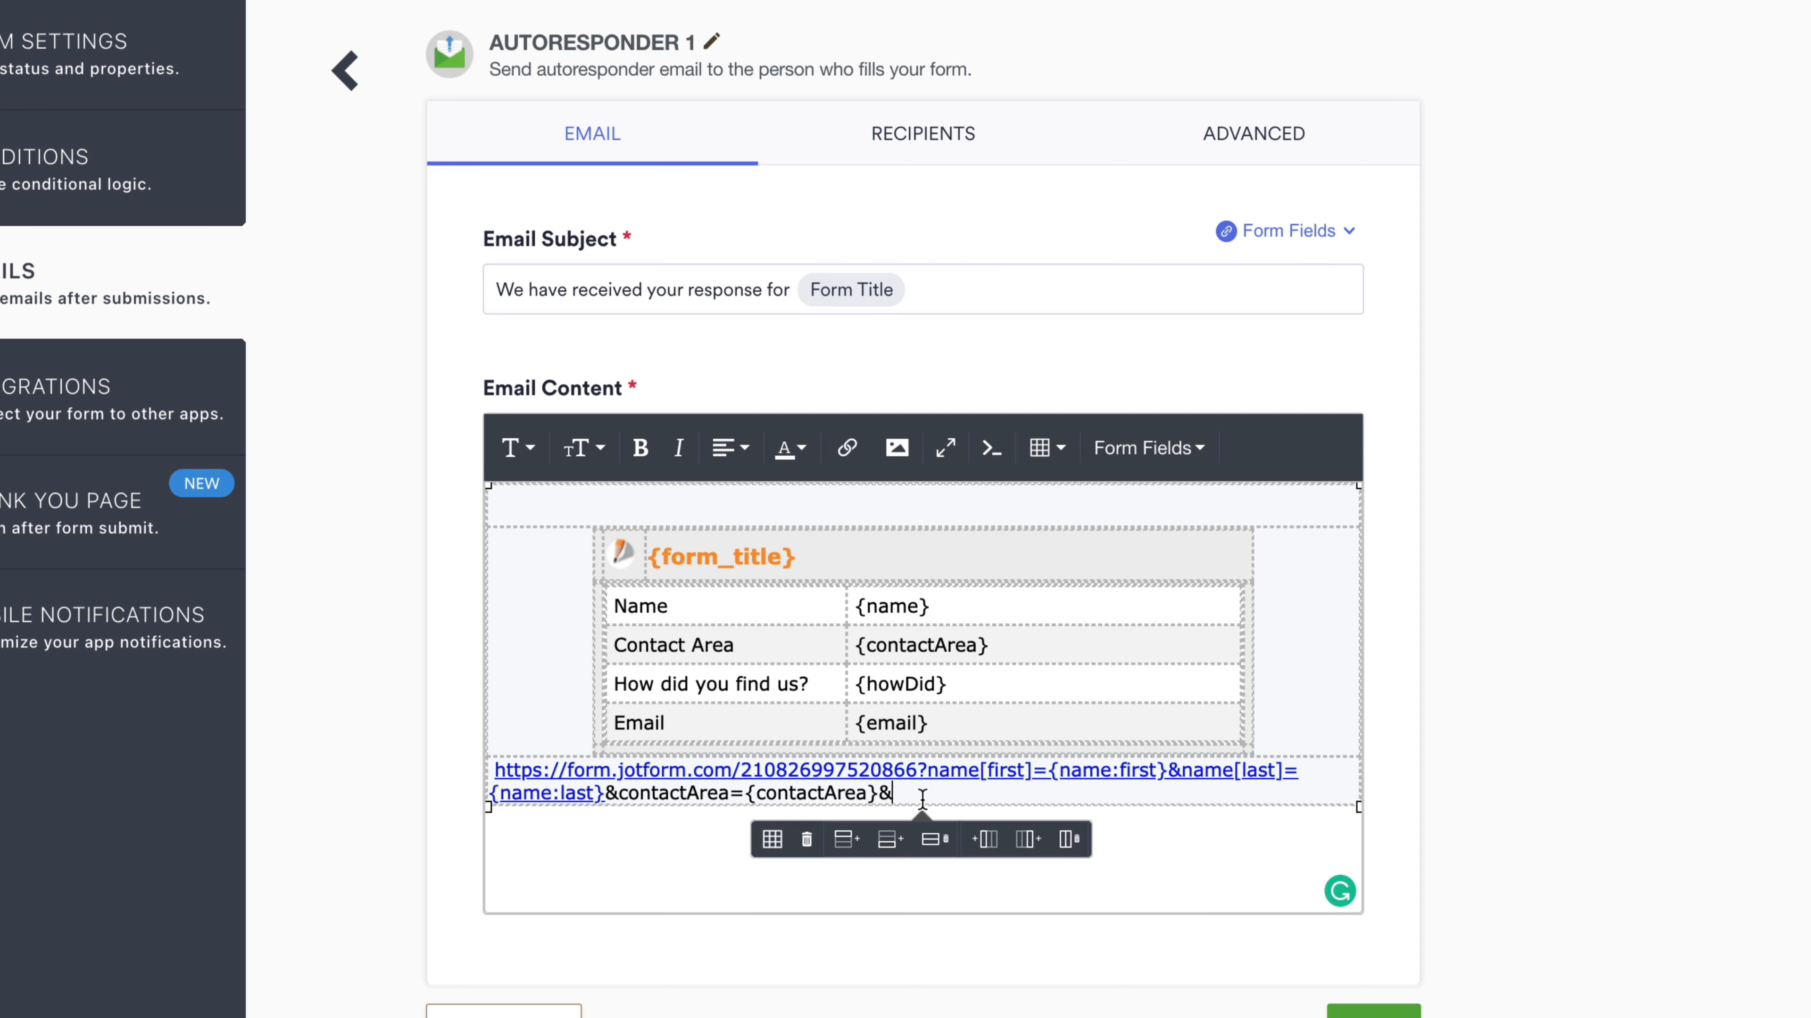
pyautogui.hotkey('ctrl', 'v')
pyautogui.write('={')
pyautogui.hotkey('ctrl', 'v')
pyautogui.write('}')
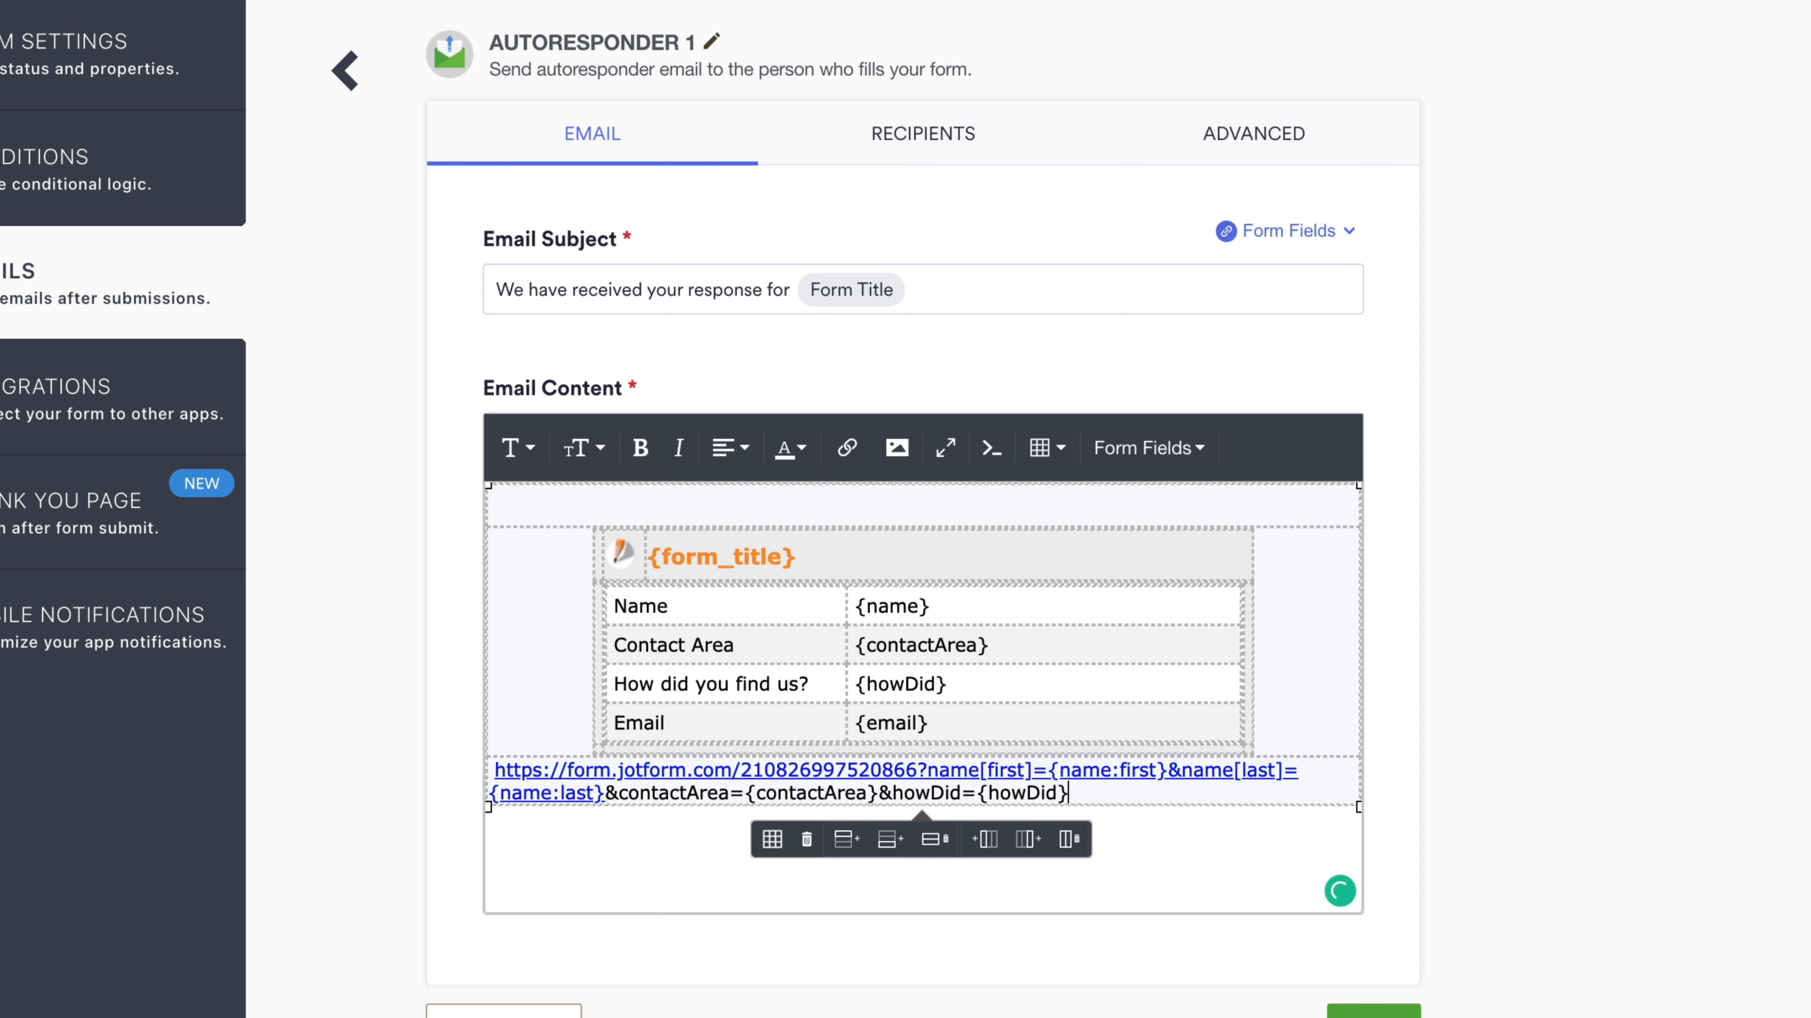
pyautogui.write('&')
pyautogui.write('email={email}')
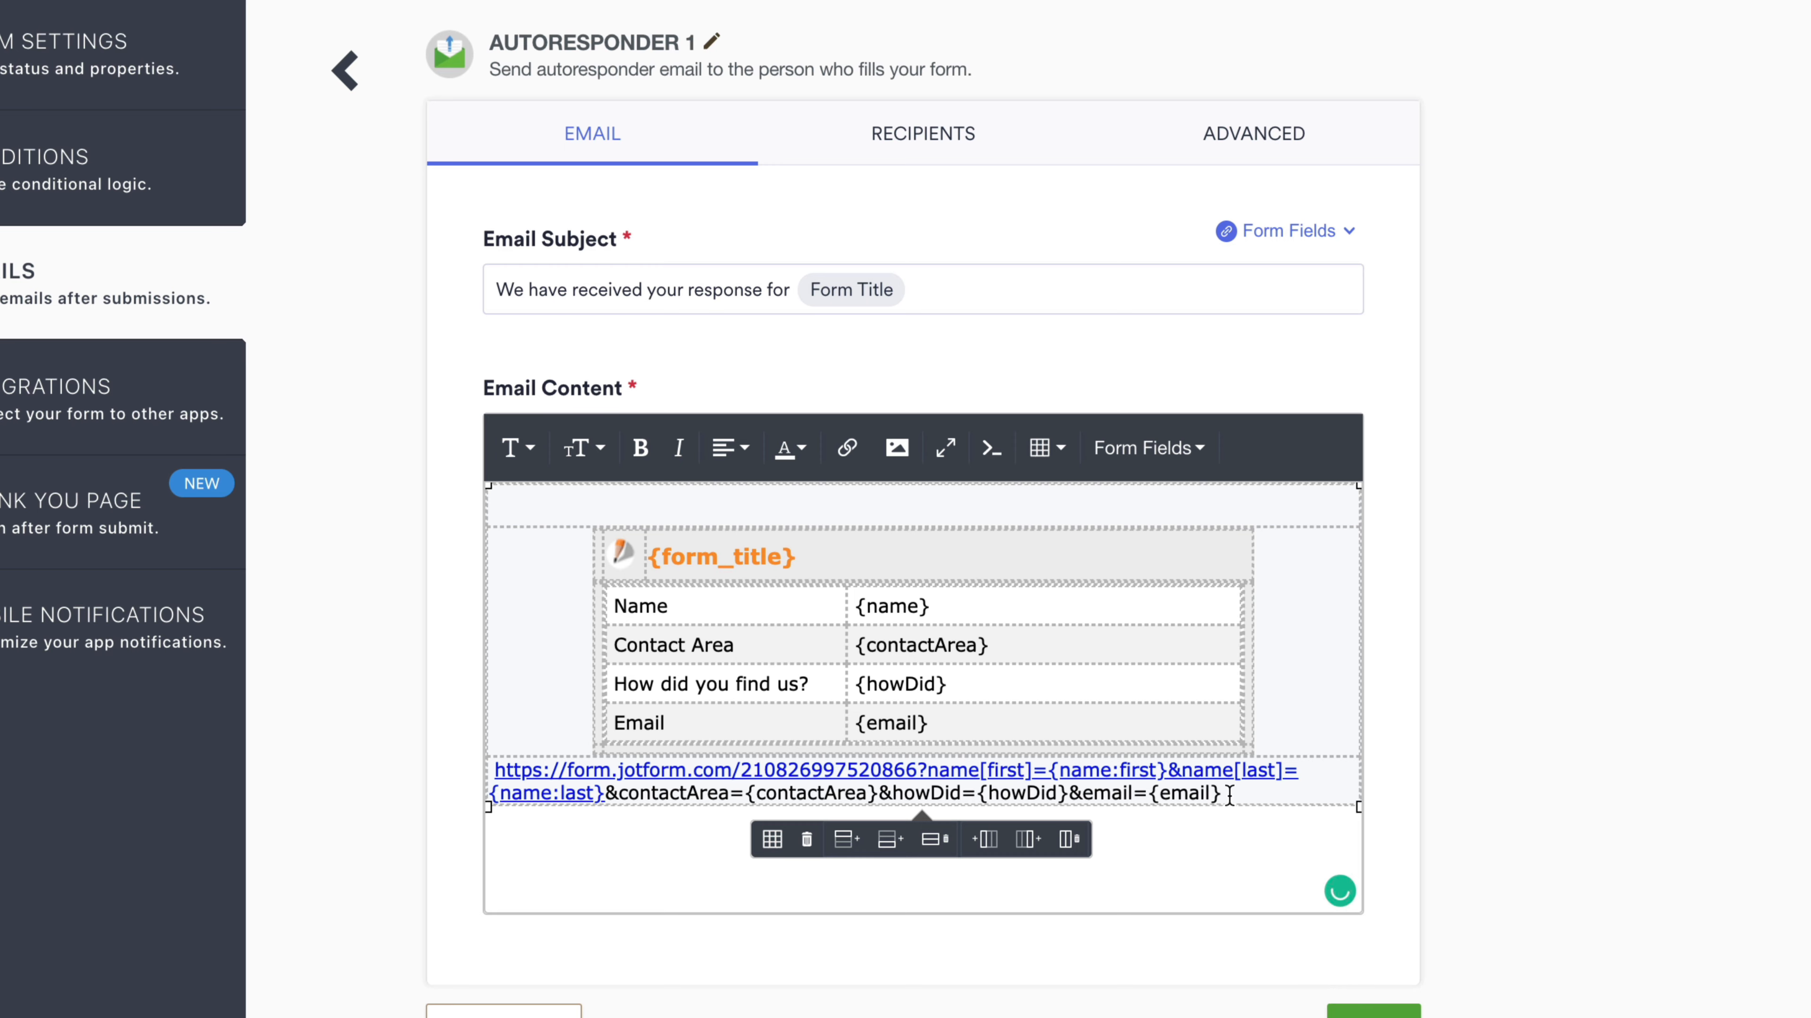
# - Turn the whole extended URL into a link in the autoresponder and save it
pyautogui.moveTo(1229, 794); pyautogui.dragTo(494, 769)
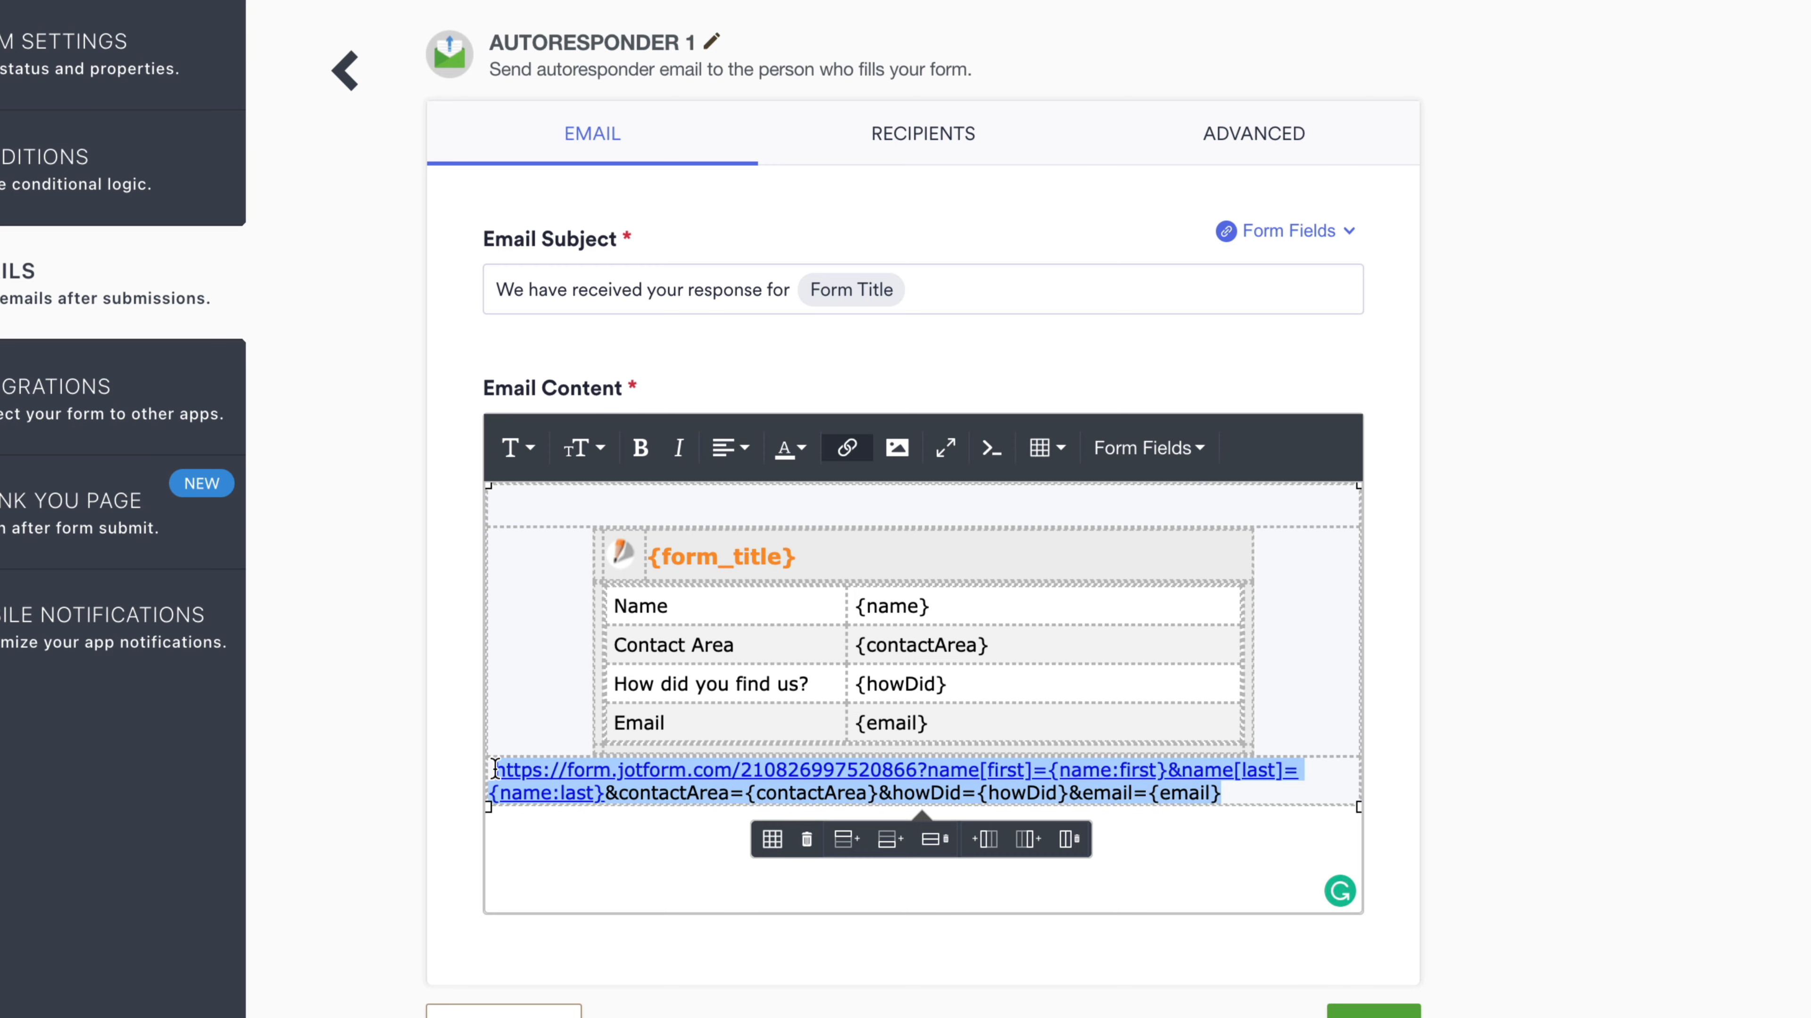
pyautogui.hotkey('ctrl', 'x')
pyautogui.click(847, 448)
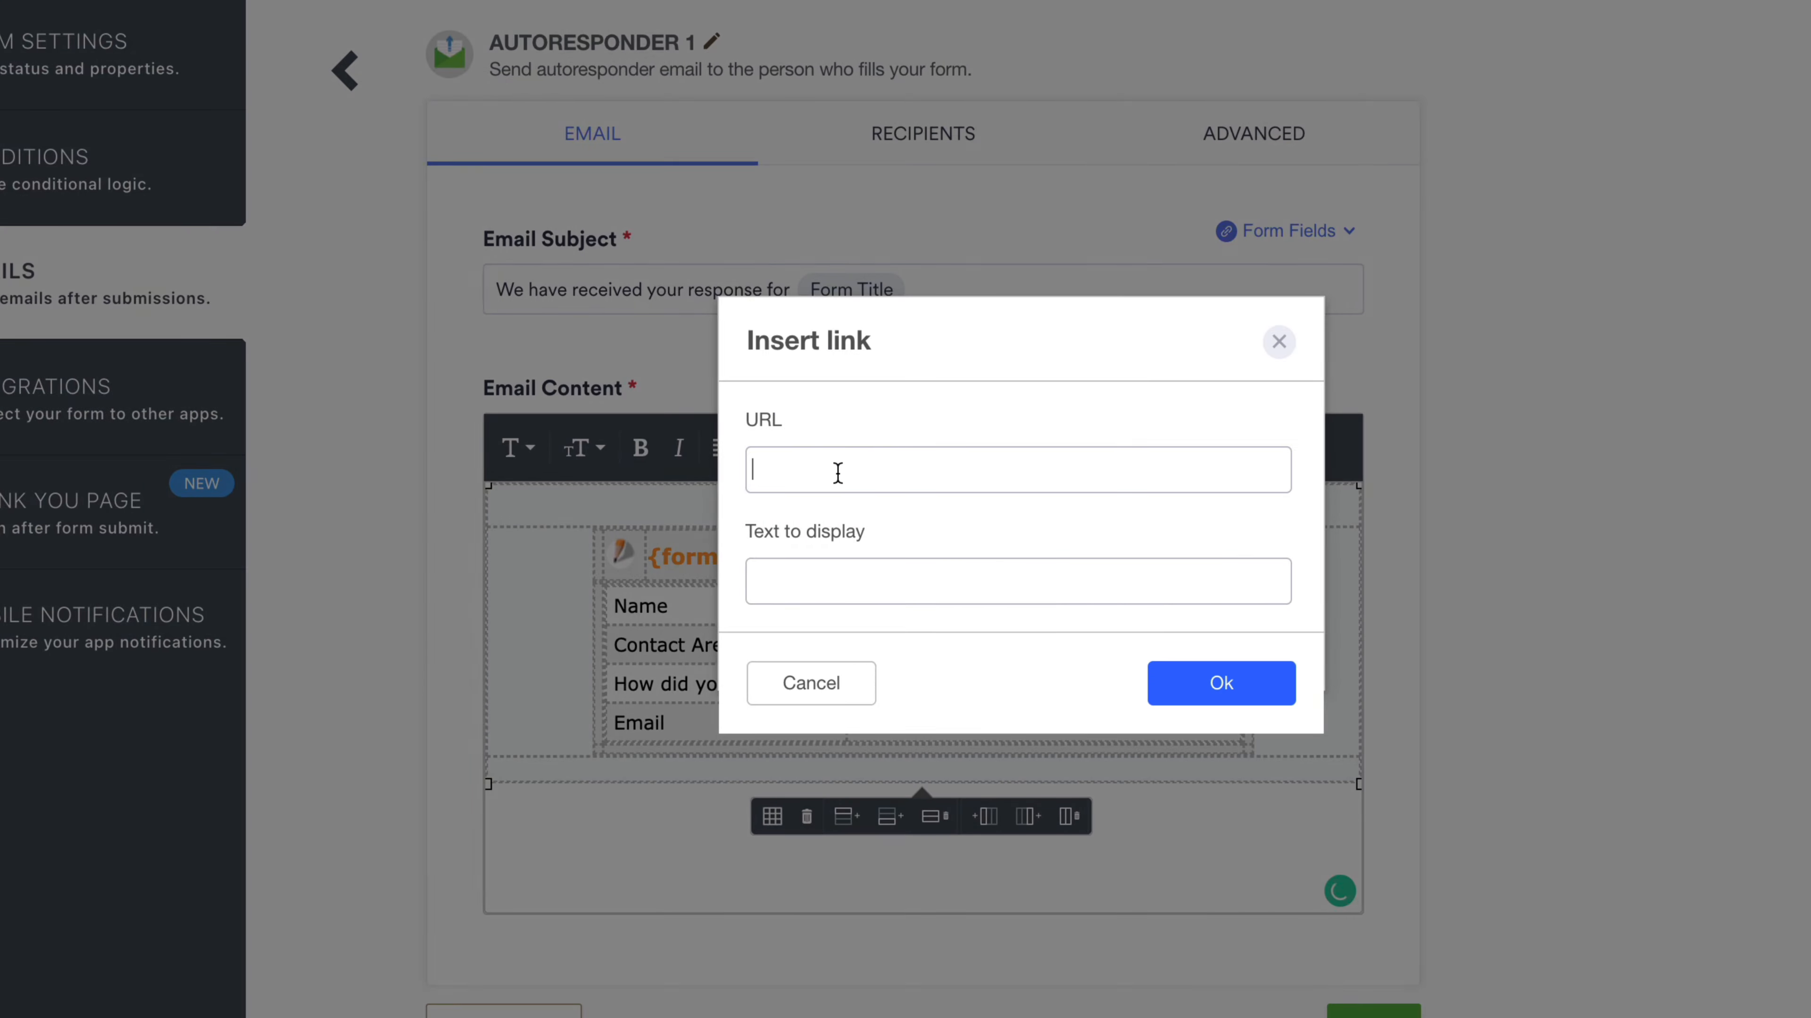
pyautogui.click(837, 477)
pyautogui.hotkey('ctrl', 'v')
pyautogui.click(1281, 694)
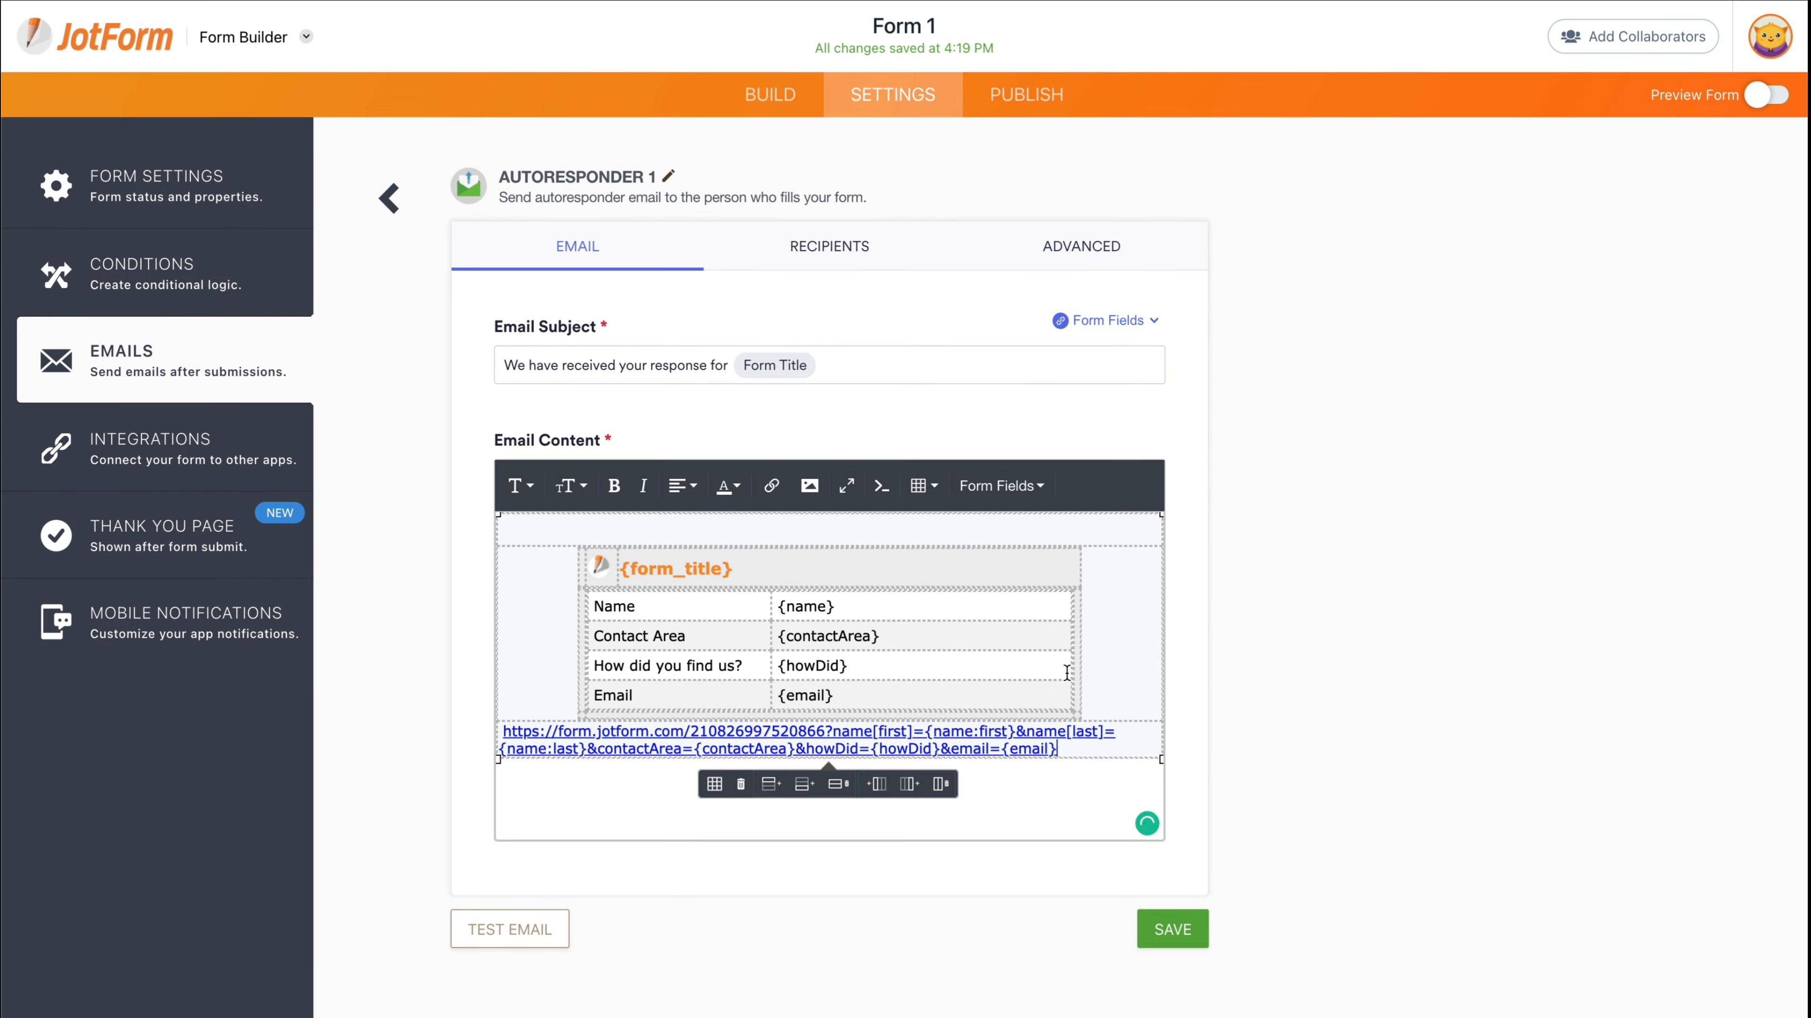
pyautogui.click(1170, 936)
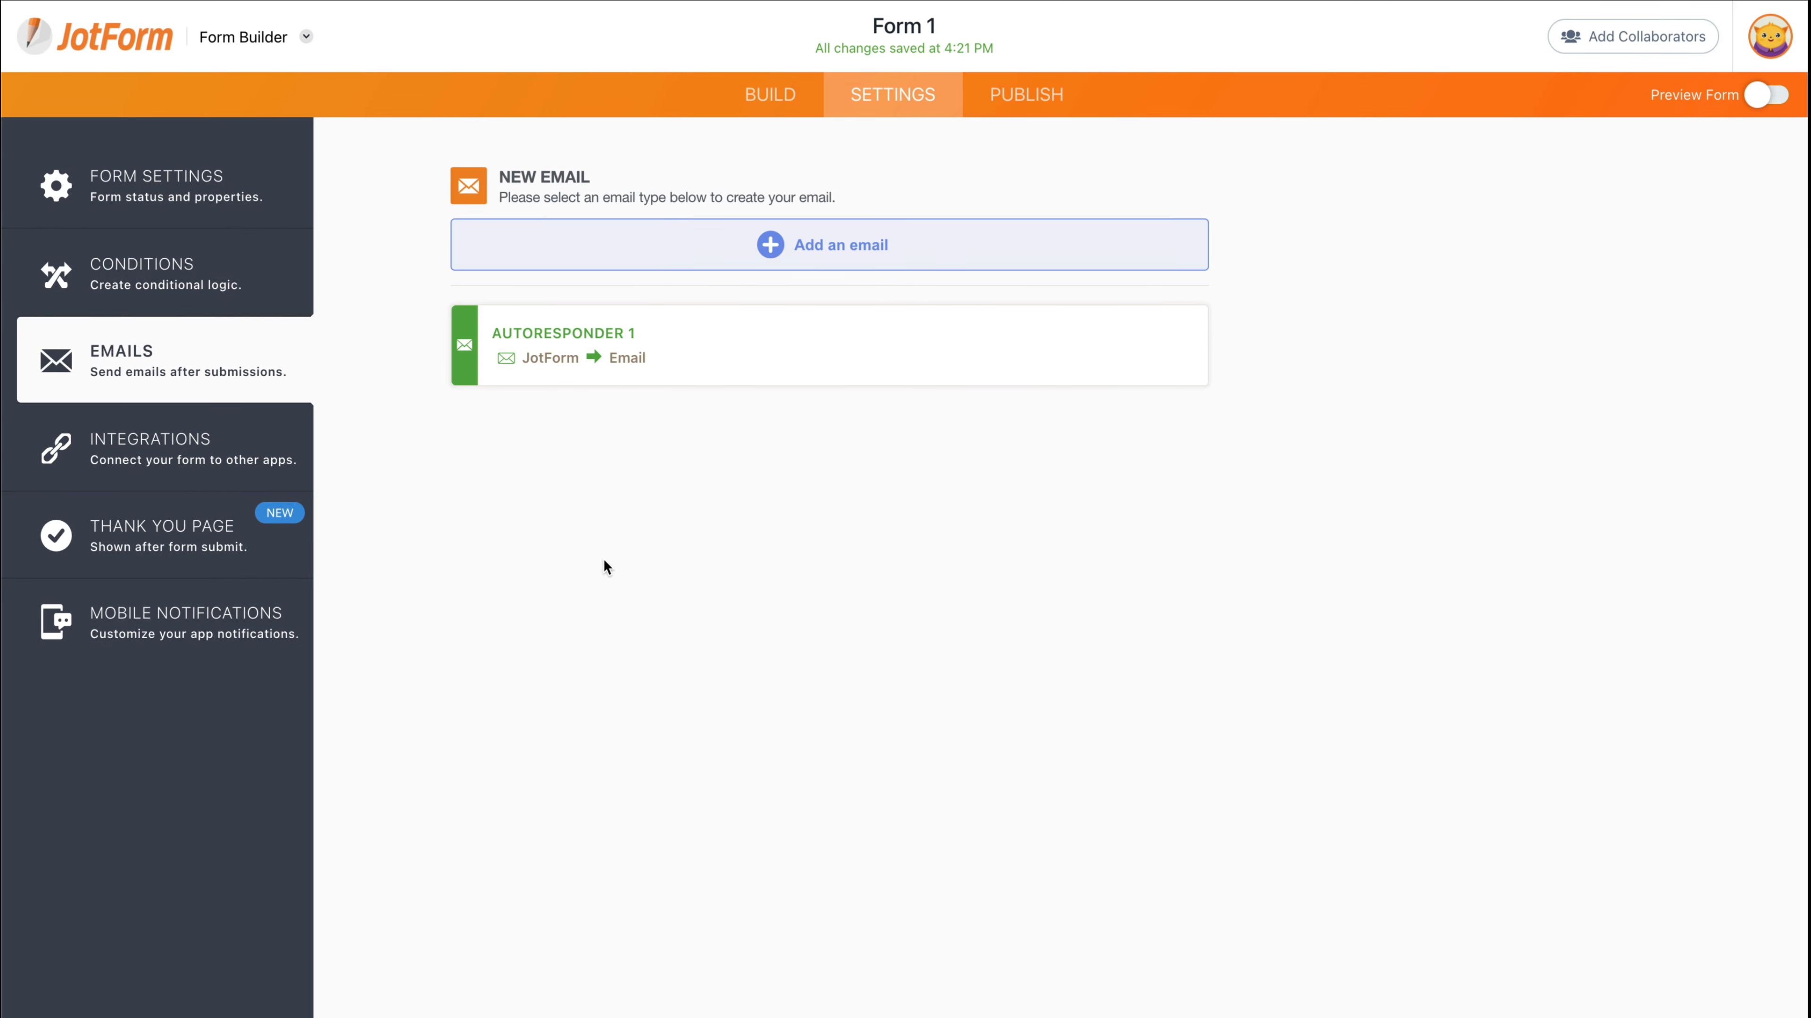
# - Replace the Thank You Page redirect URL with the extended prefill URL
pyautogui.click(194, 528)
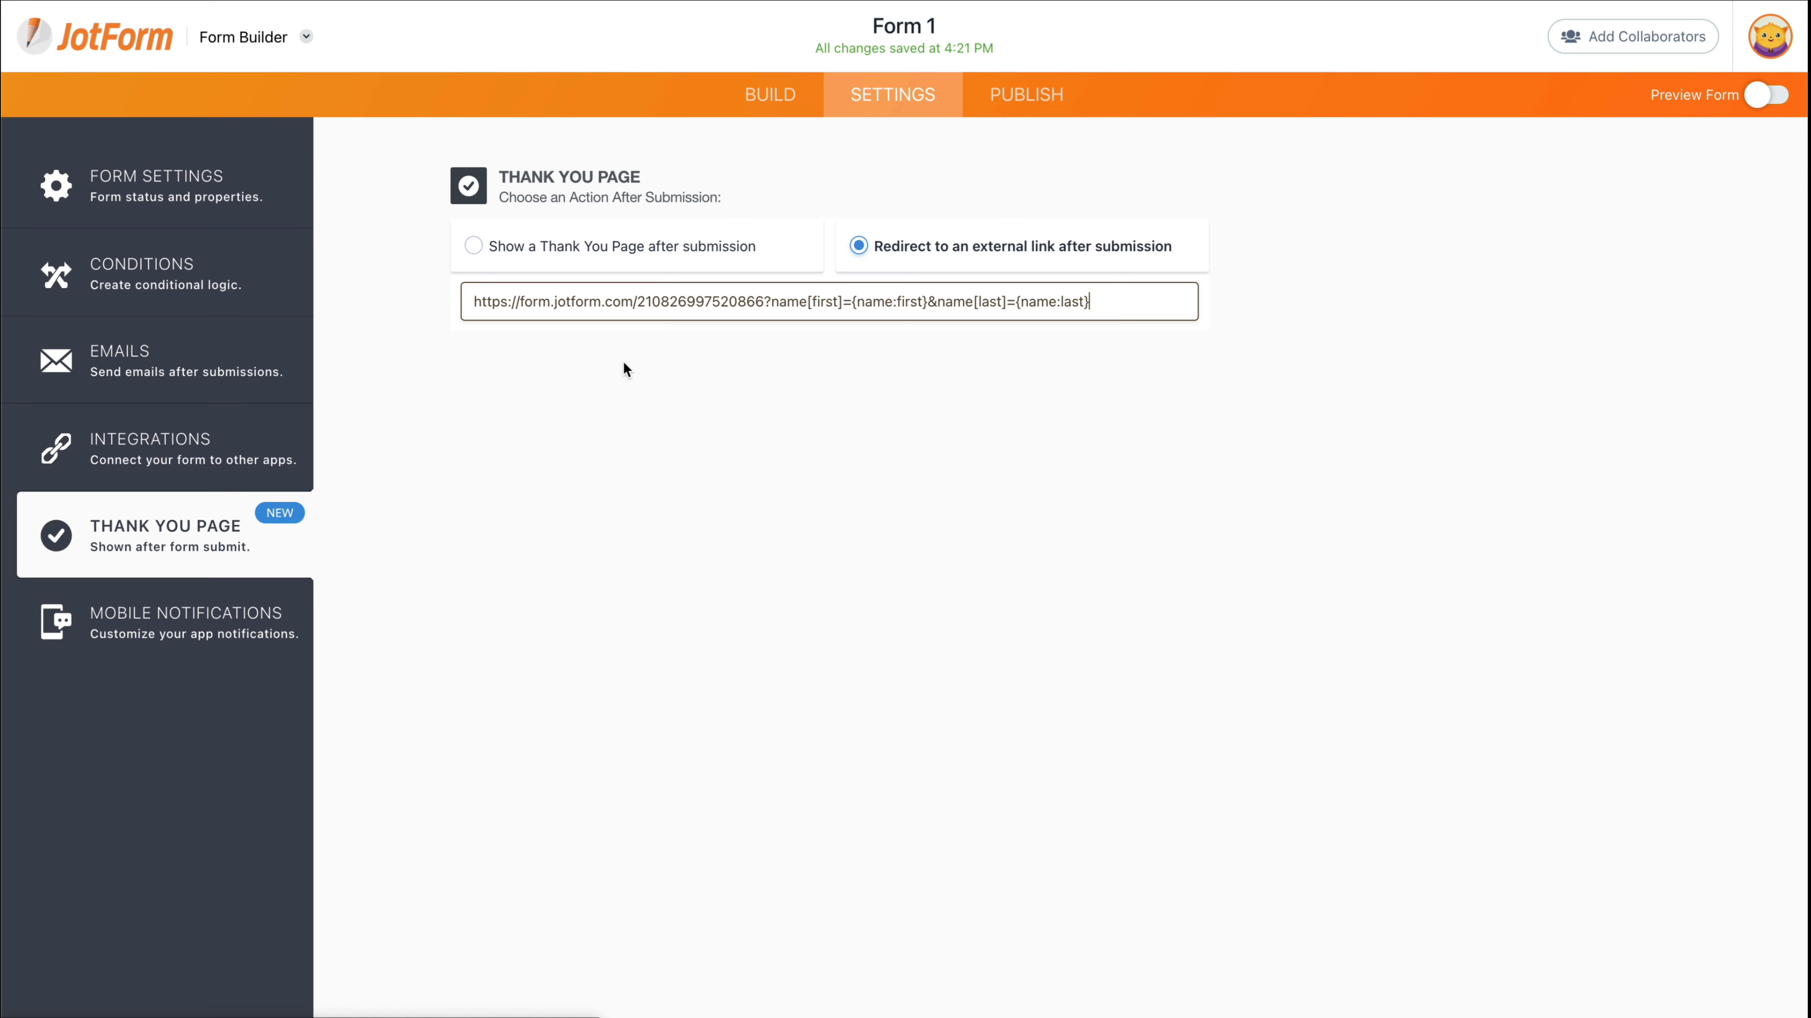
pyautogui.tripleClick(829, 304)
pyautogui.hotkey('ctrl', 'v')
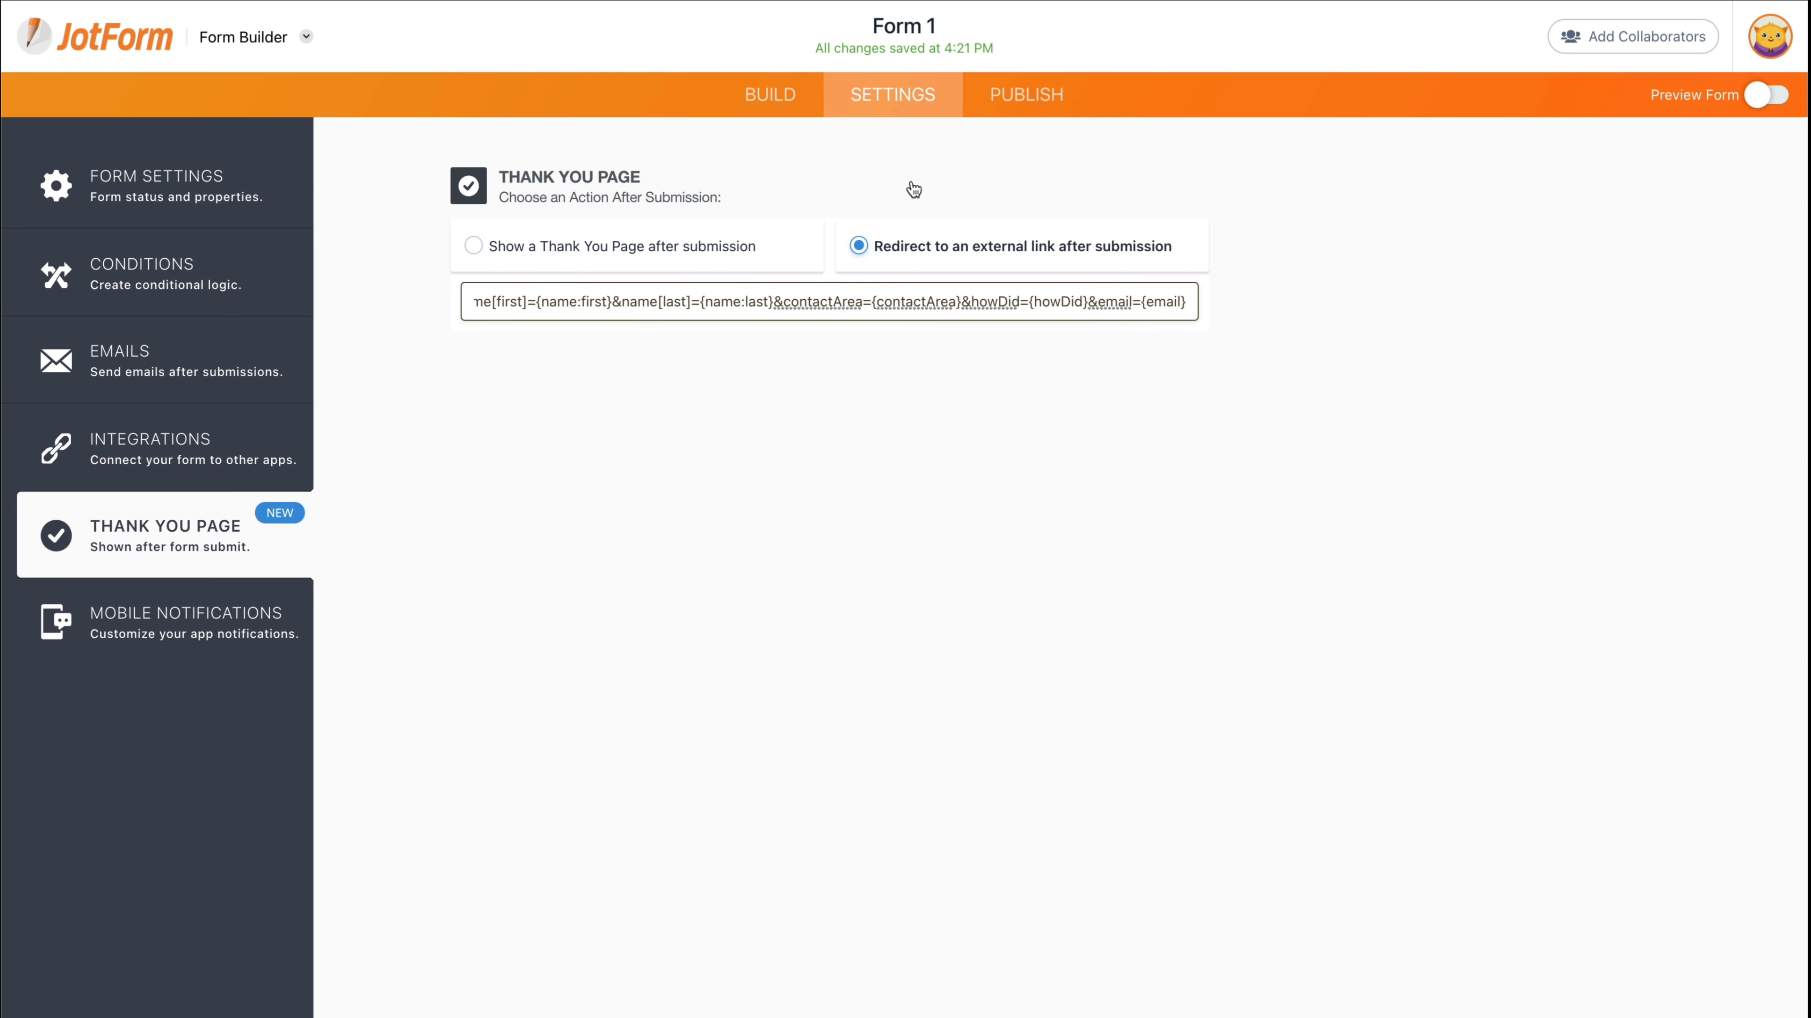
pyautogui.click(1002, 100)
# - Load the copied share link in a new tab and enter a sample first and last name
pyautogui.click(711, 315)
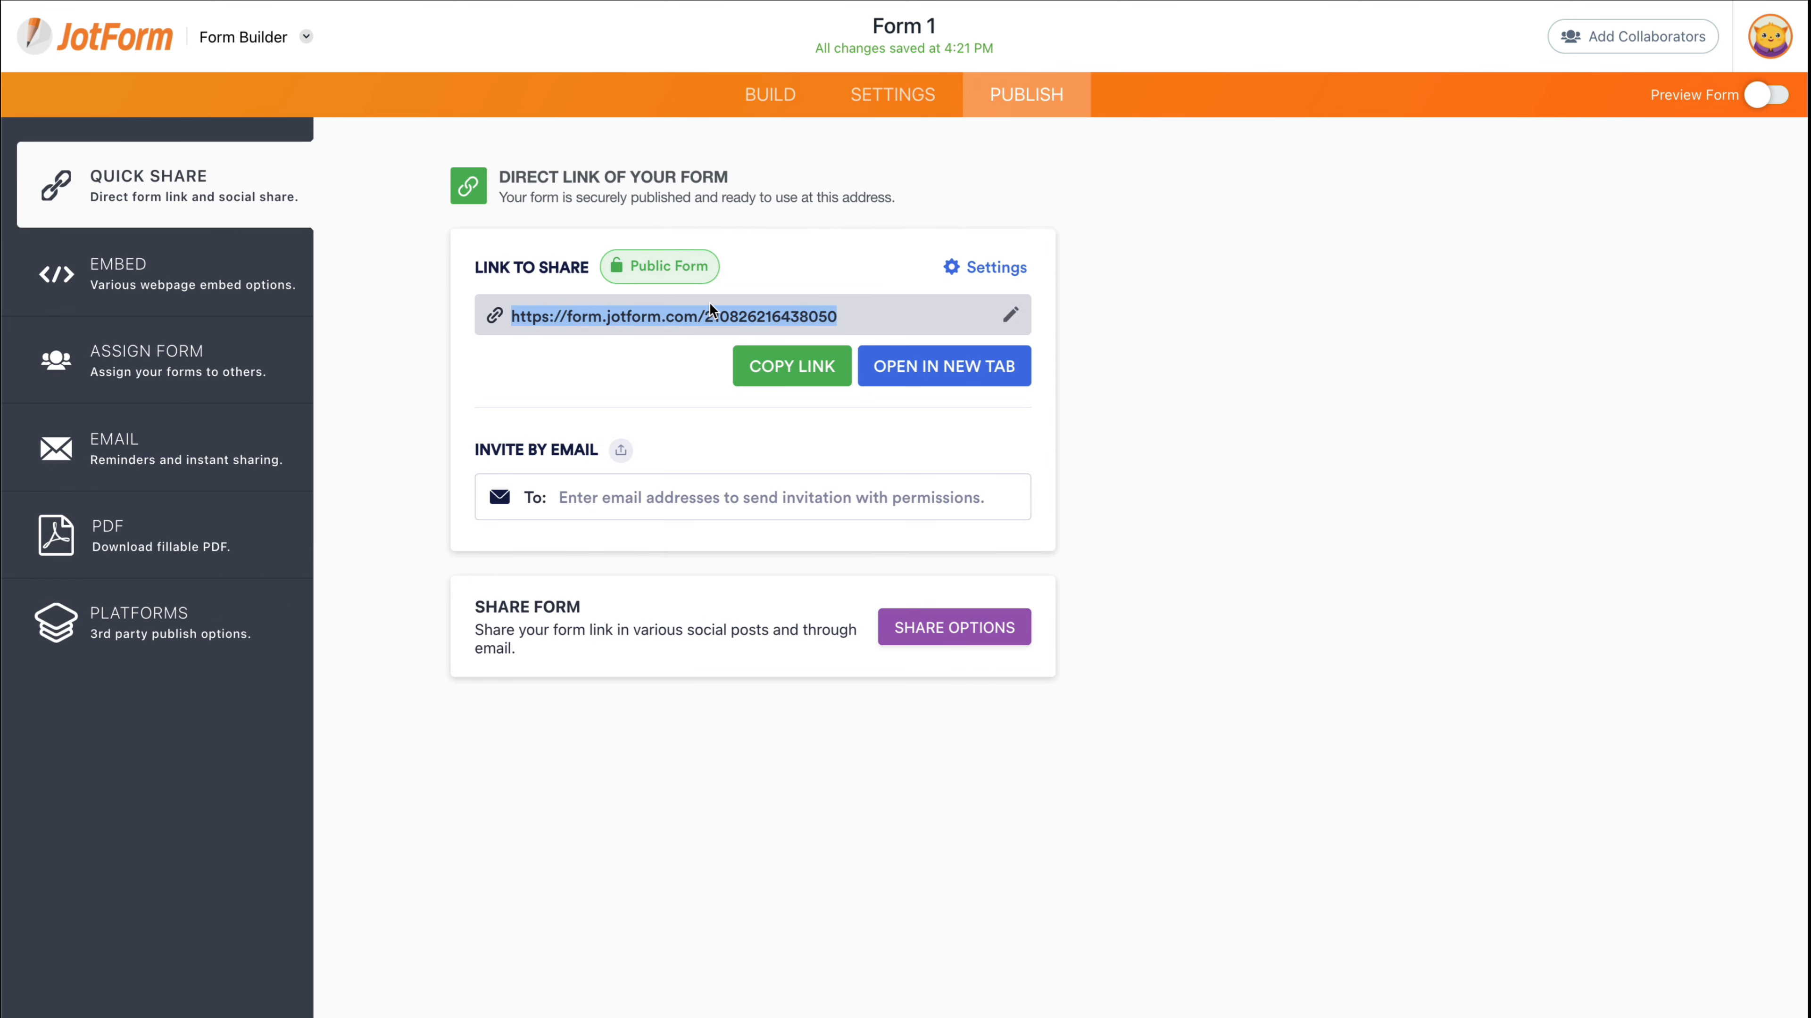
pyautogui.hotkey('ctrl', 'c')
pyautogui.hotkey('ctrl', 't')
pyautogui.hotkey('ctrl', 'v')
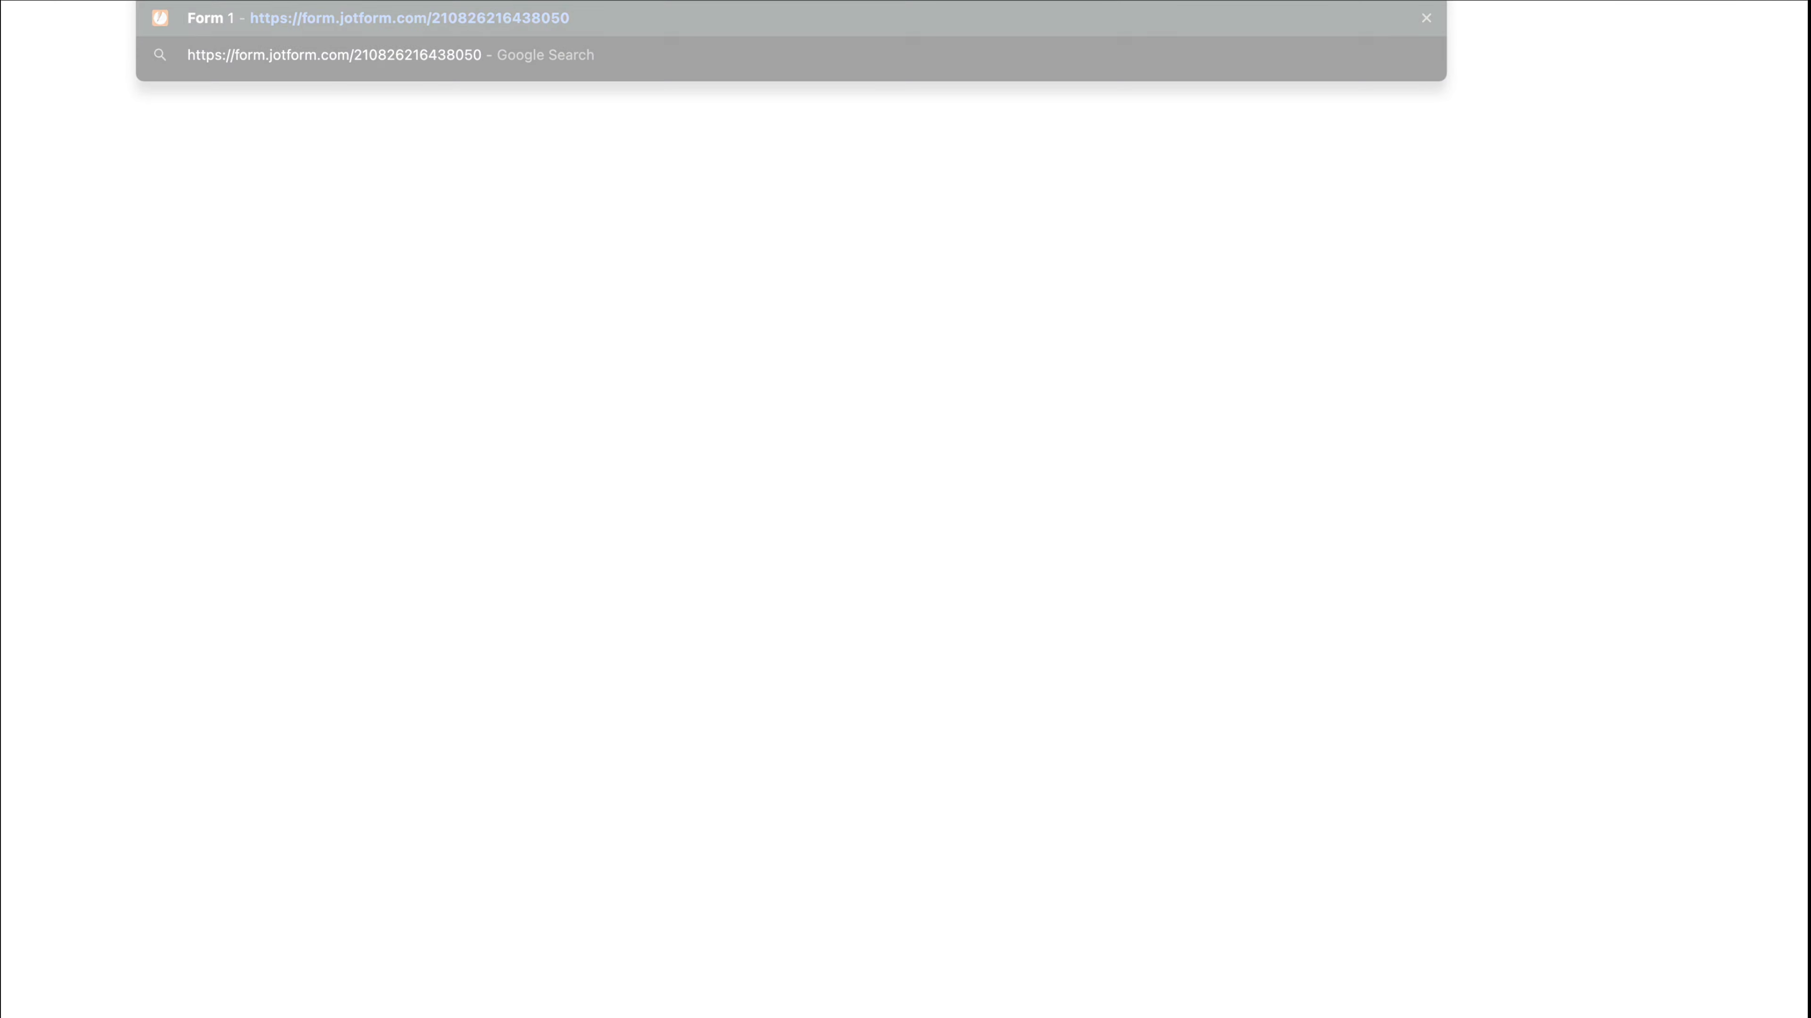
pyautogui.press('Return')
pyautogui.click(804, 311)
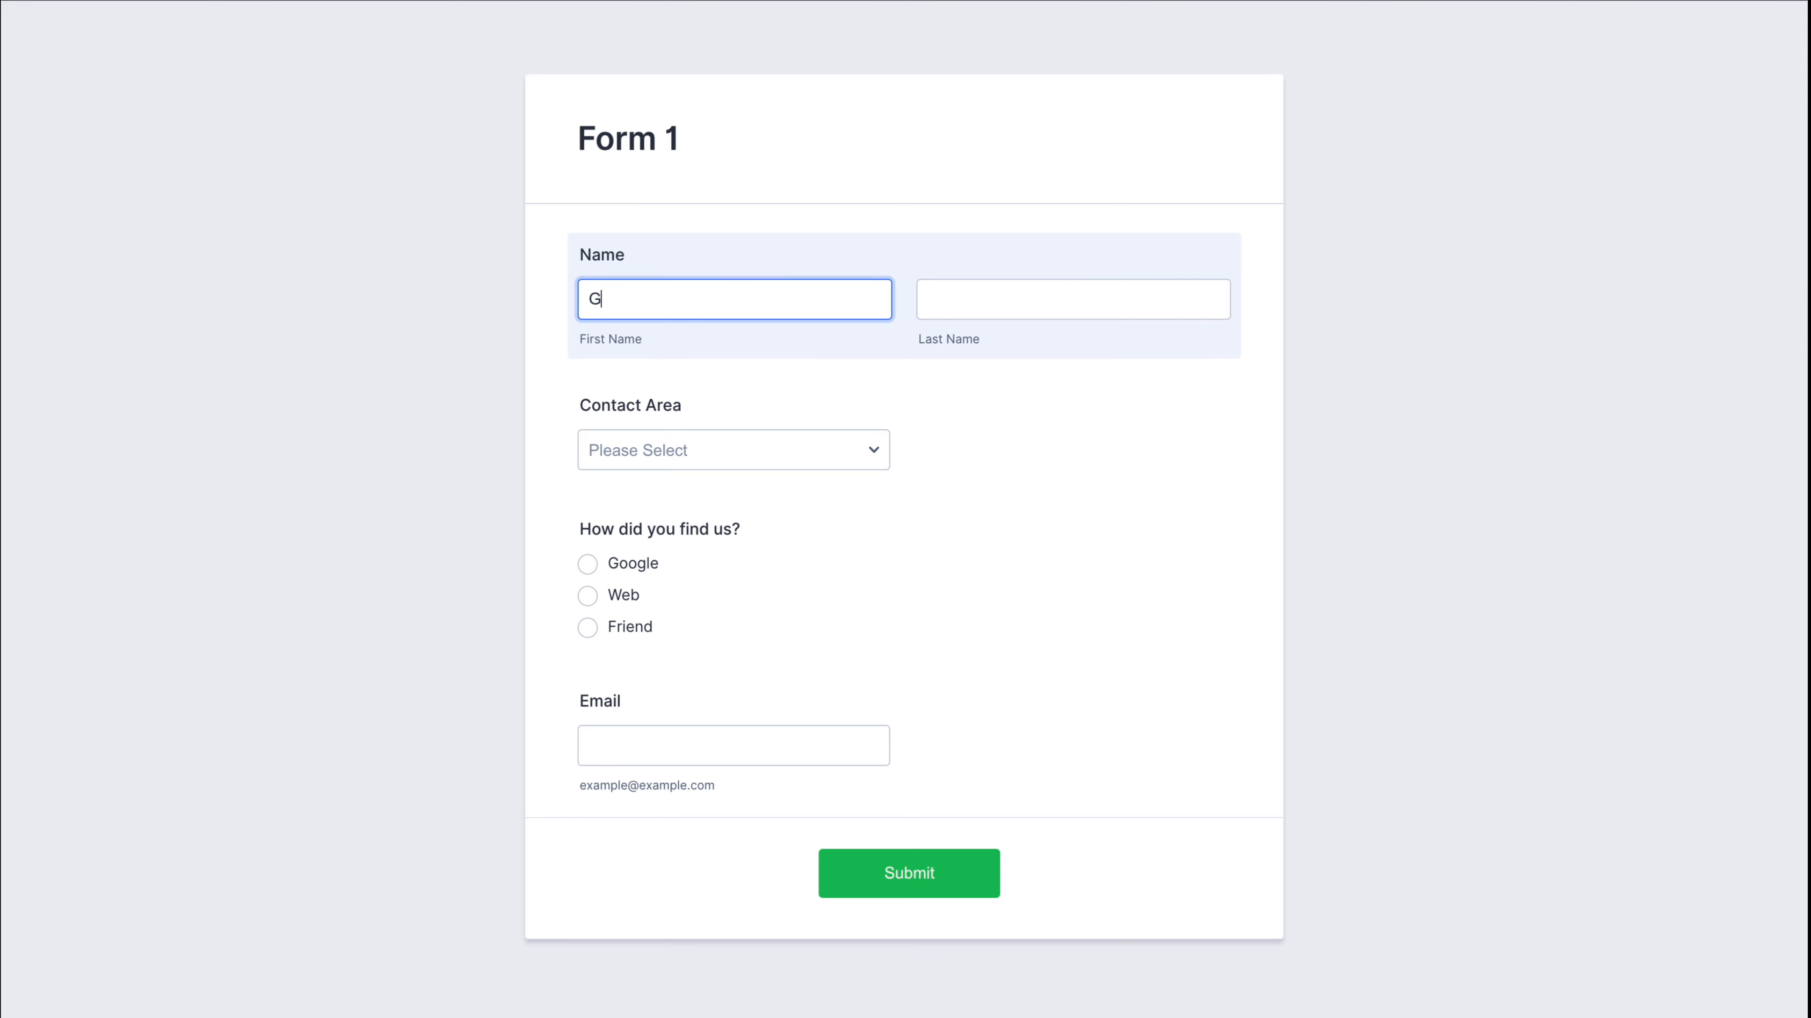
pyautogui.press('Tab')
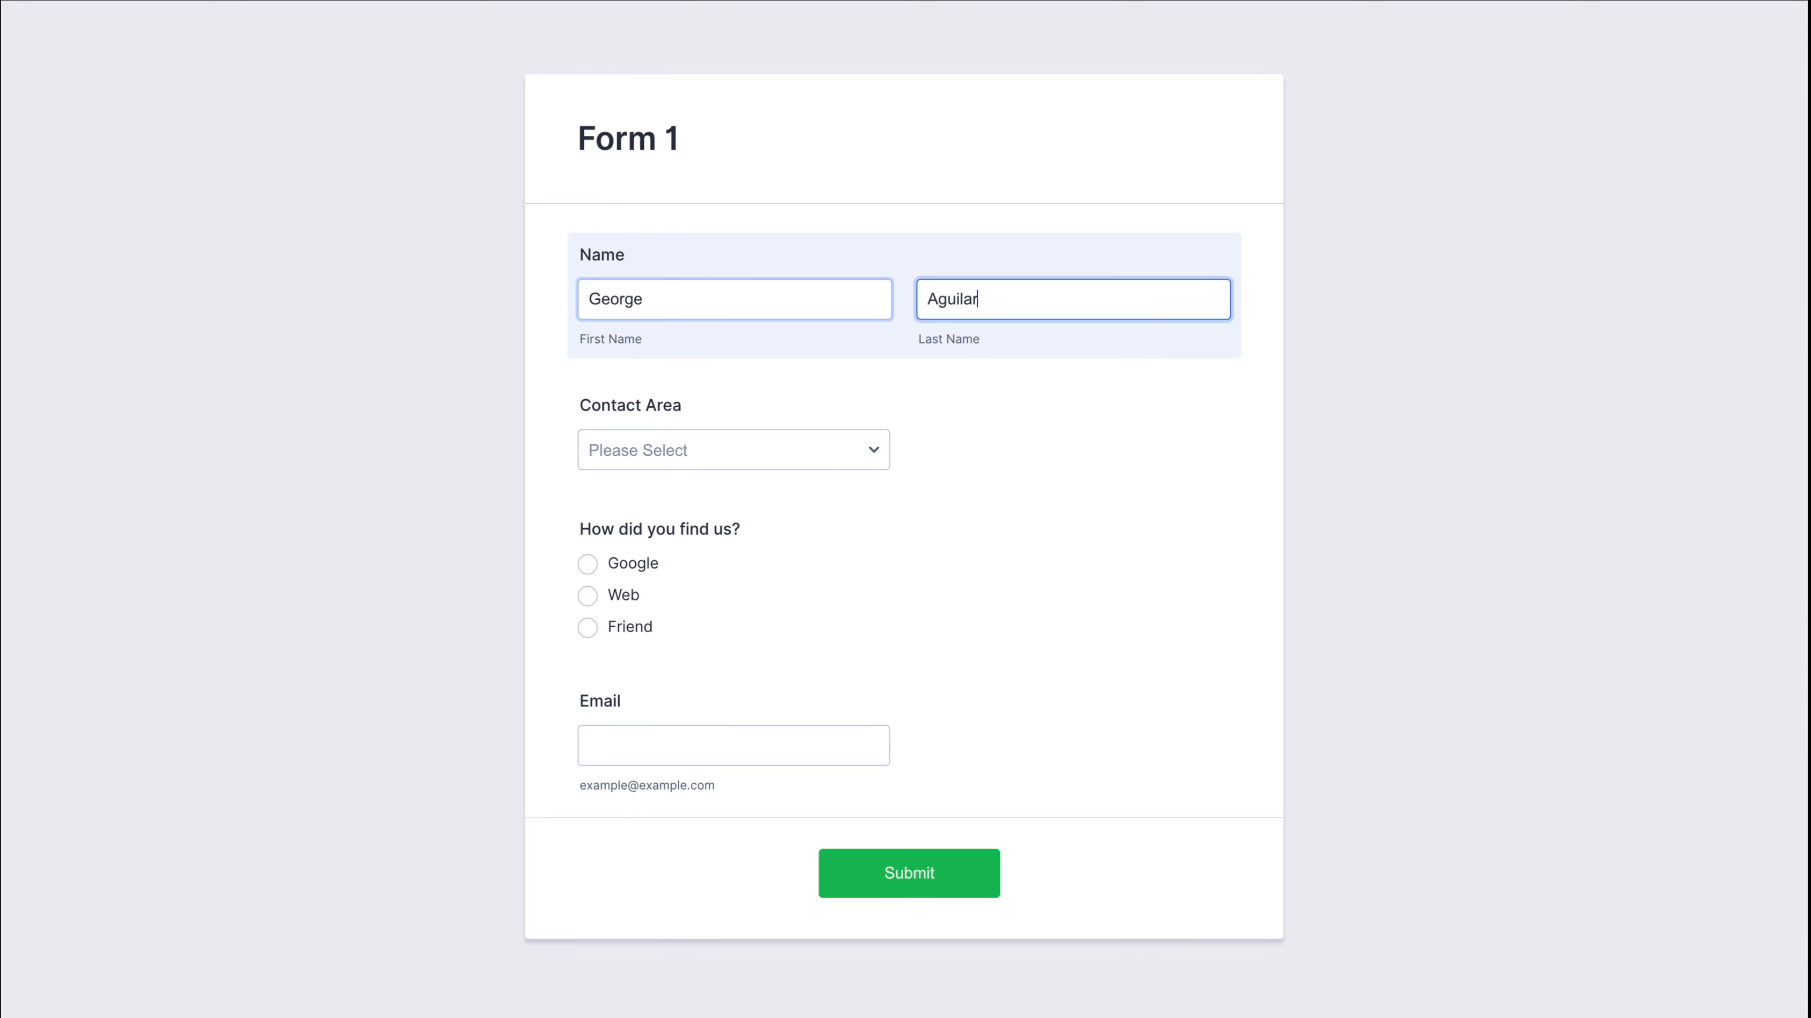
# - Choose Accountant and Friend, enter a sample email address, and submit the form
pyautogui.click(674, 455)
pyautogui.click(677, 513)
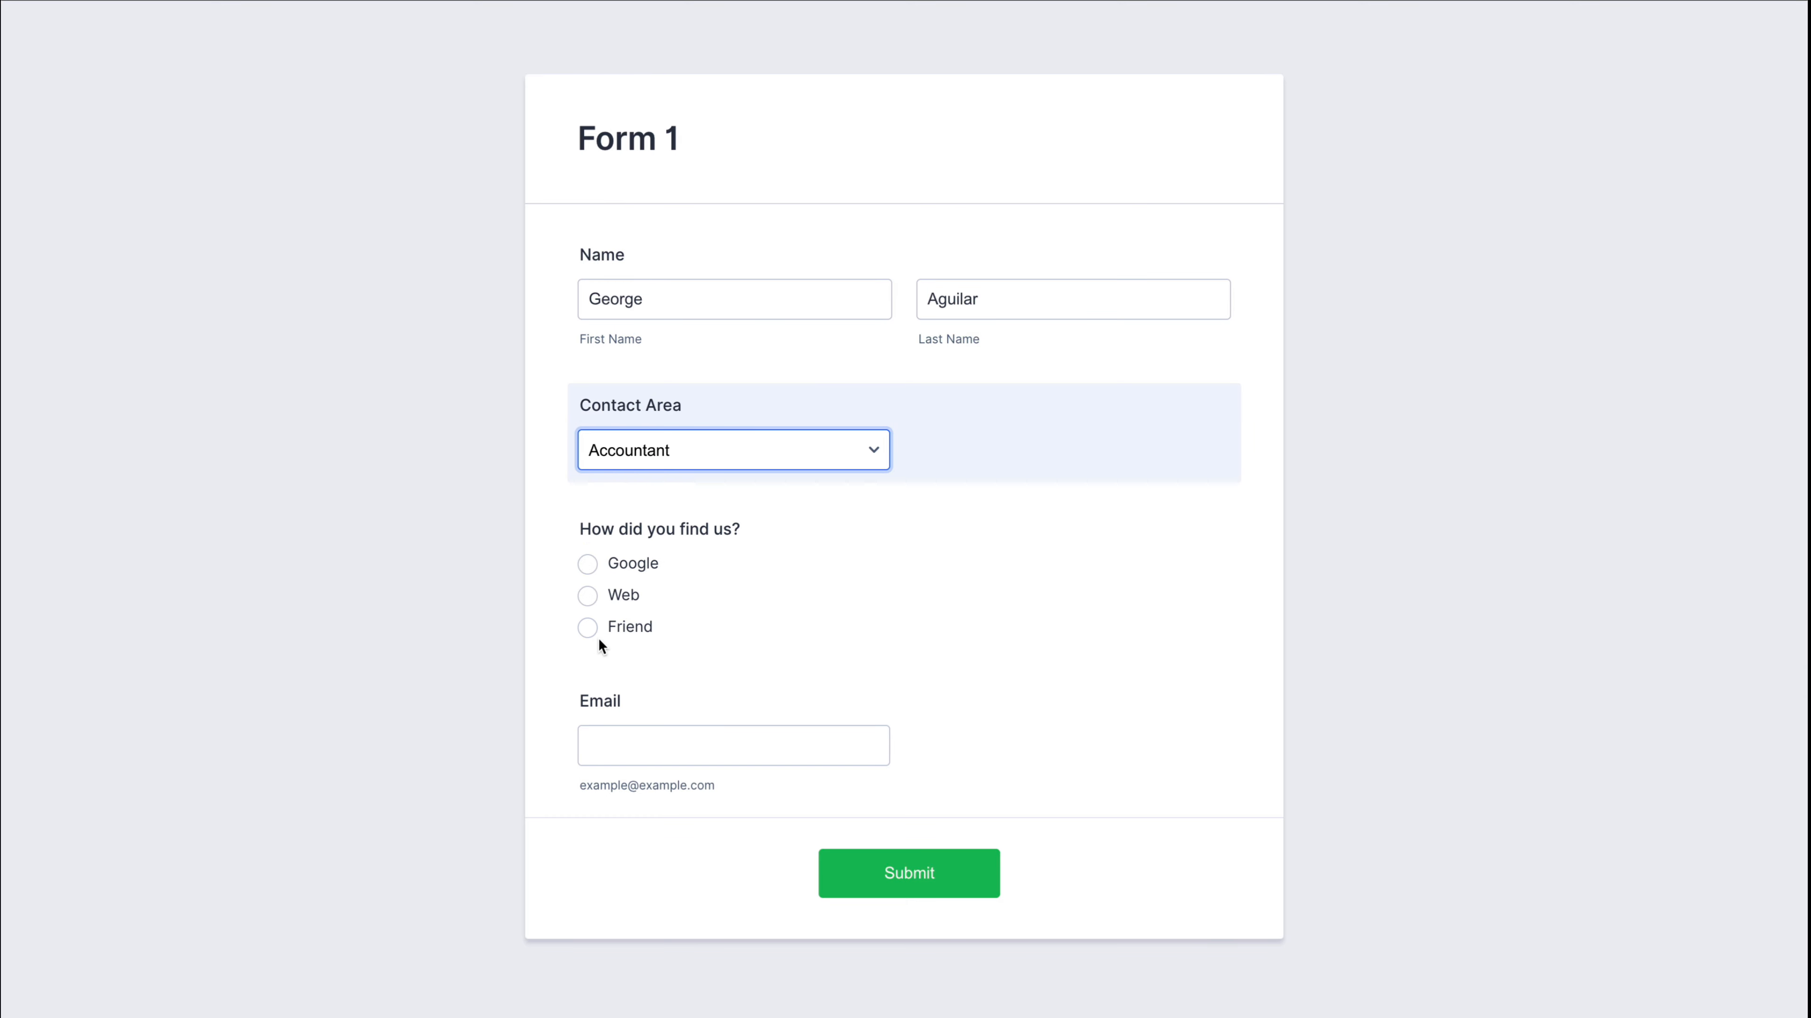
pyautogui.click(590, 630)
pyautogui.click(665, 740)
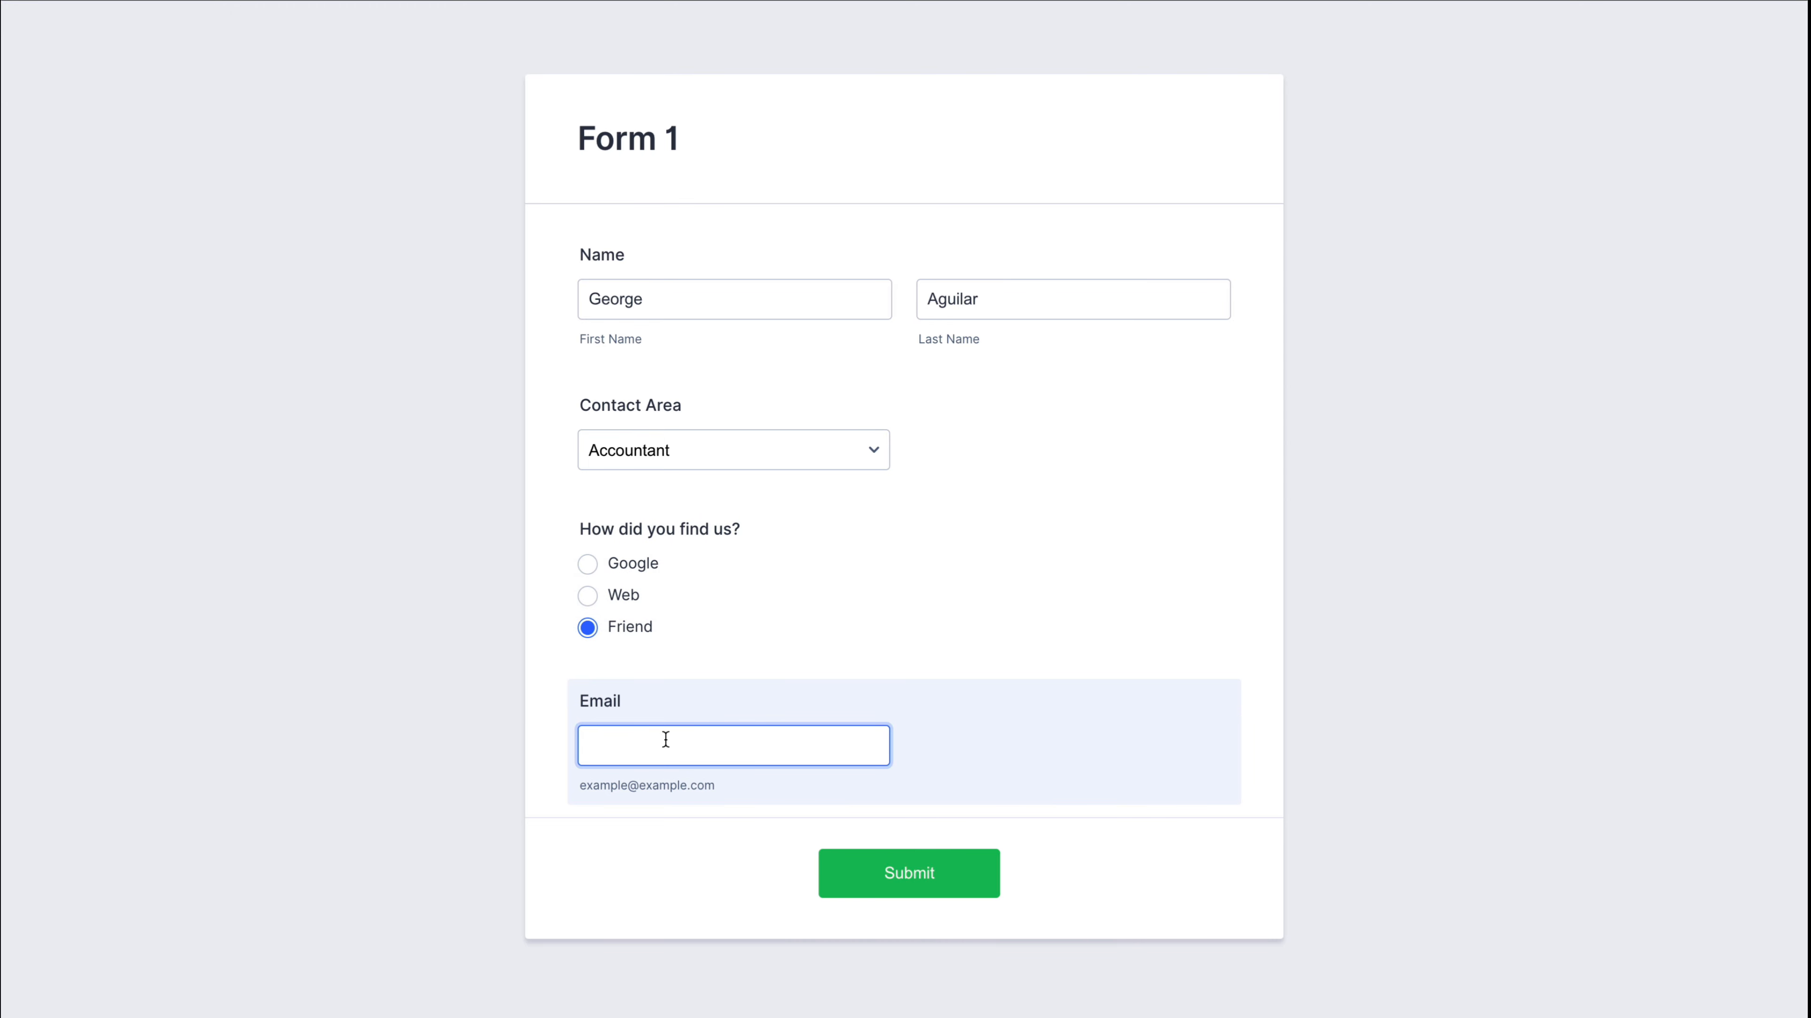
pyautogui.click(885, 863)
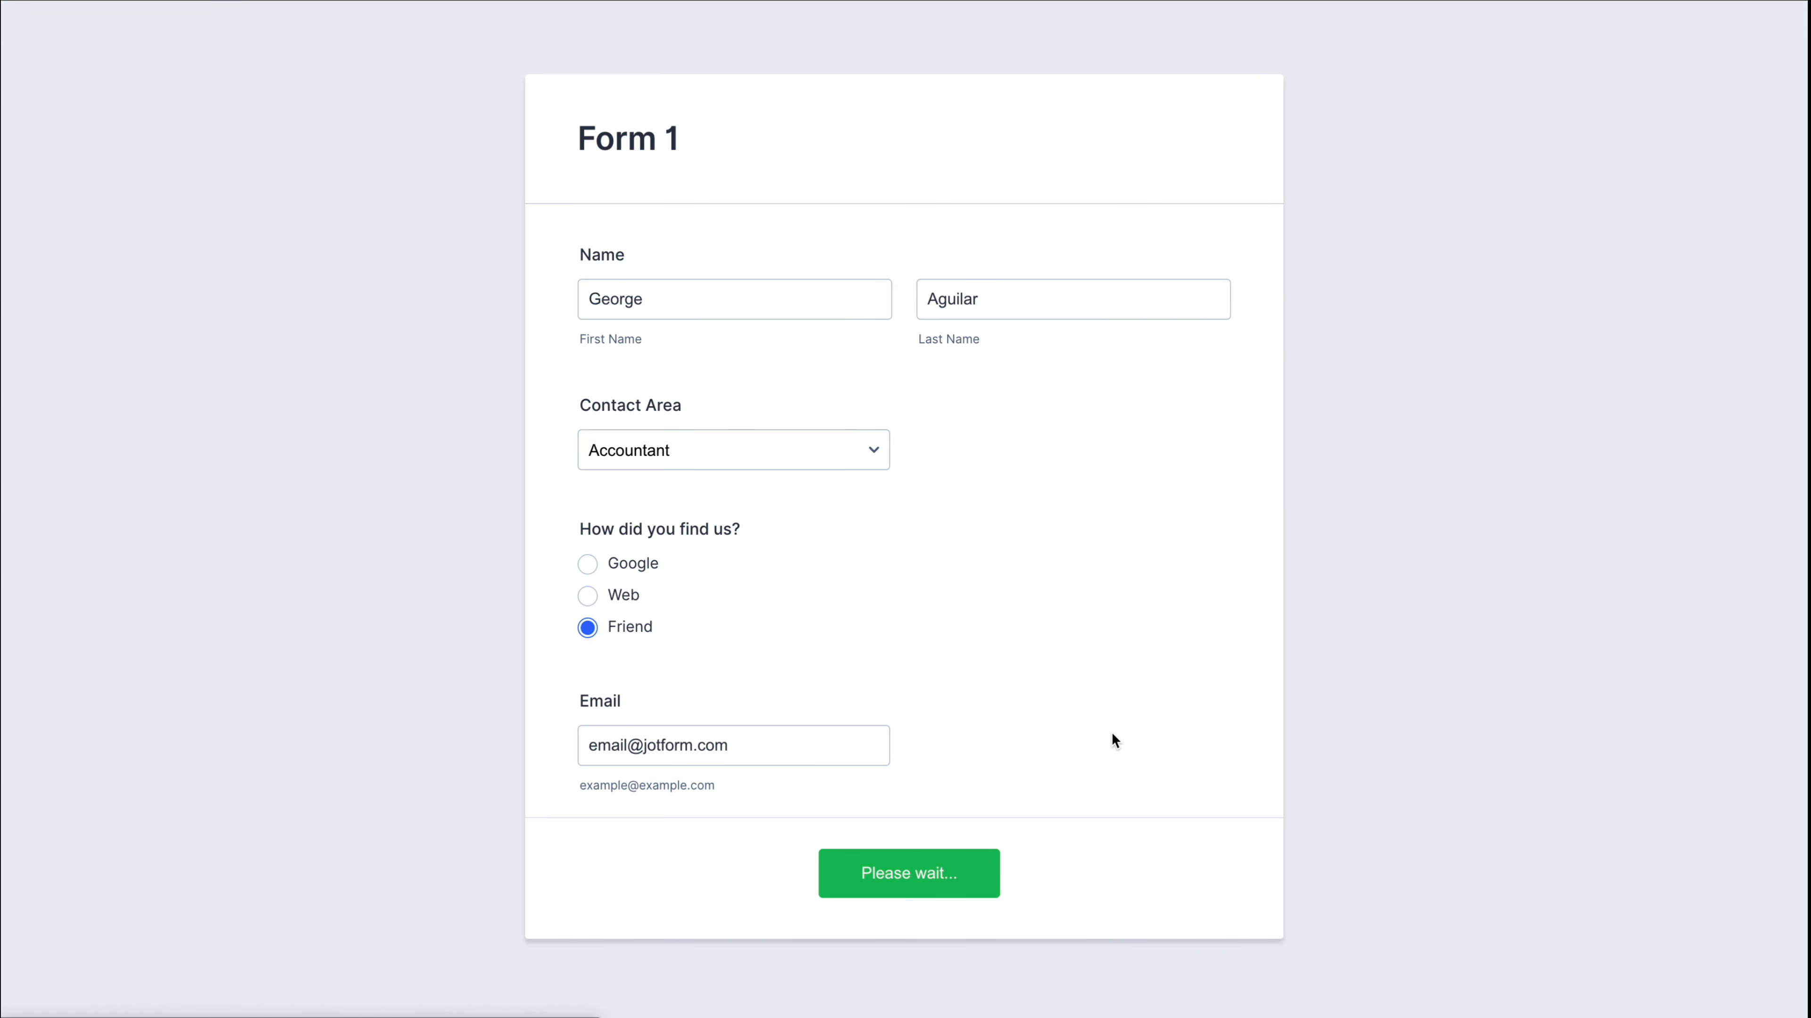